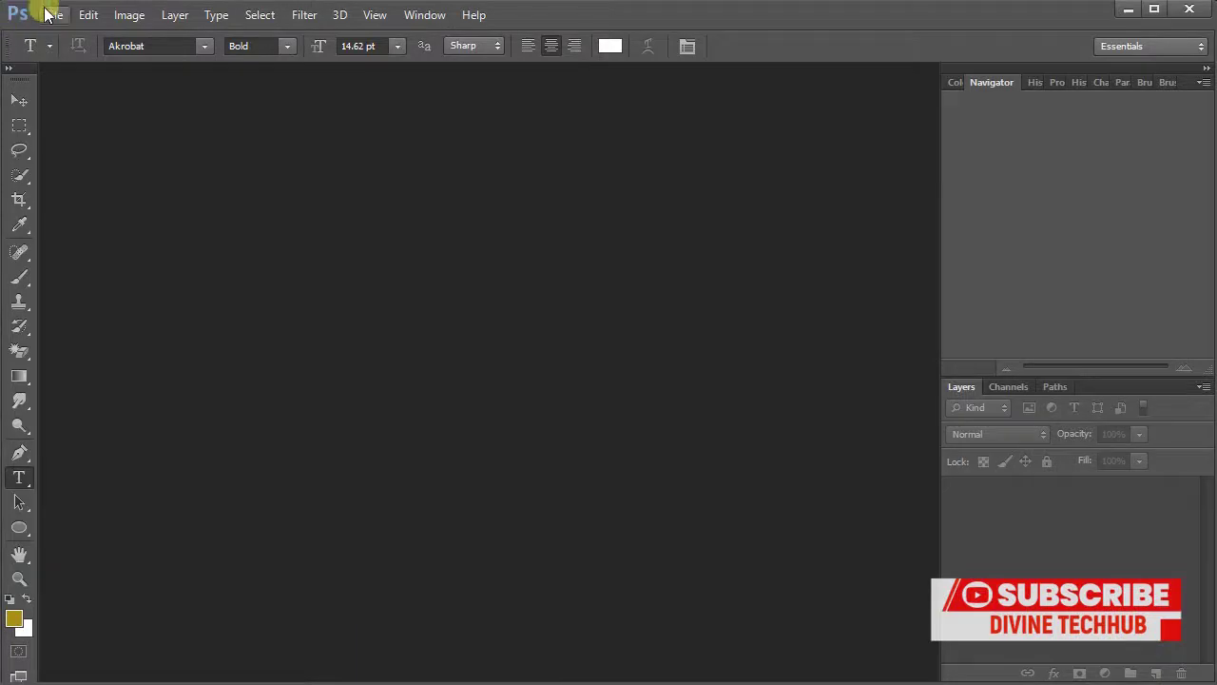
# - Create a new white Untitled-1 document, 10 × 5 cm at 300 pixels per inch
pyautogui.click(53, 14)
pyautogui.click(59, 36)
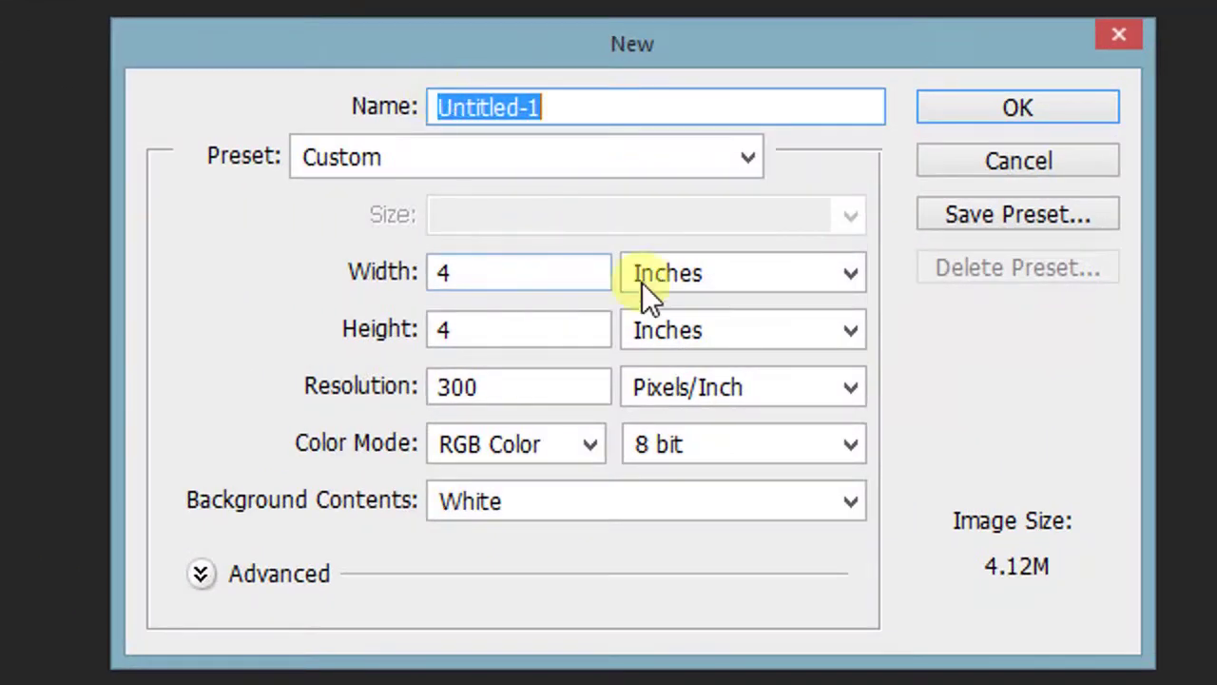
pyautogui.click(642, 282)
pyautogui.click(659, 372)
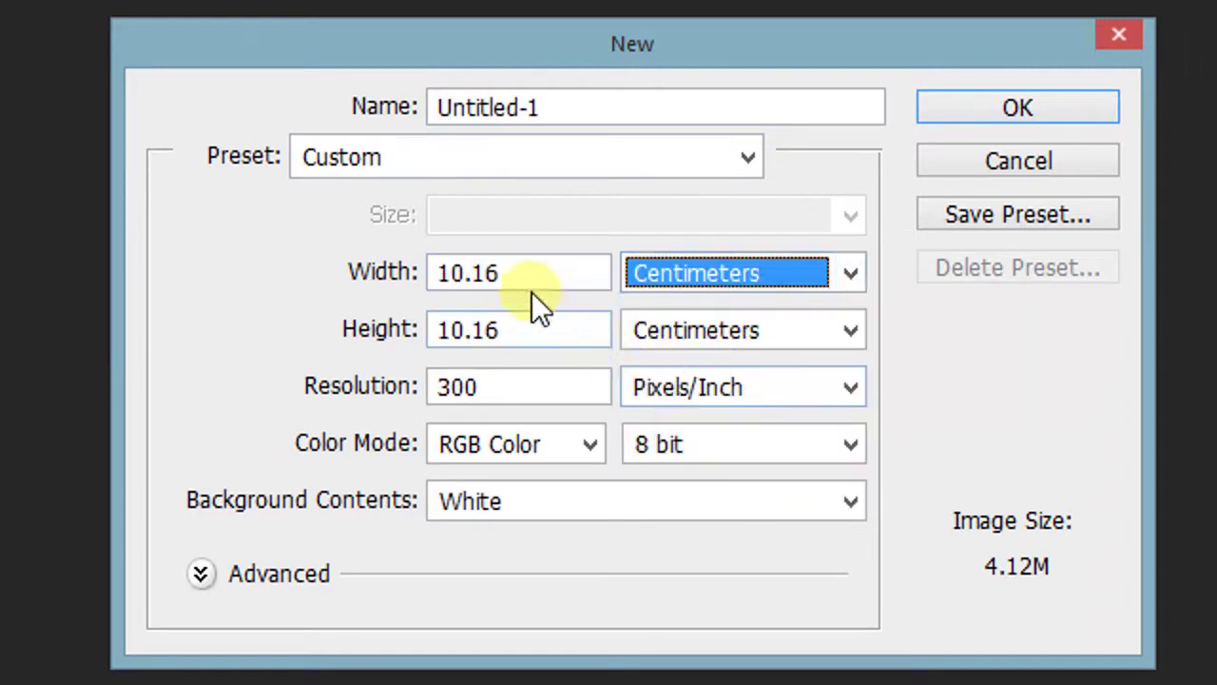
pyautogui.click(509, 285)
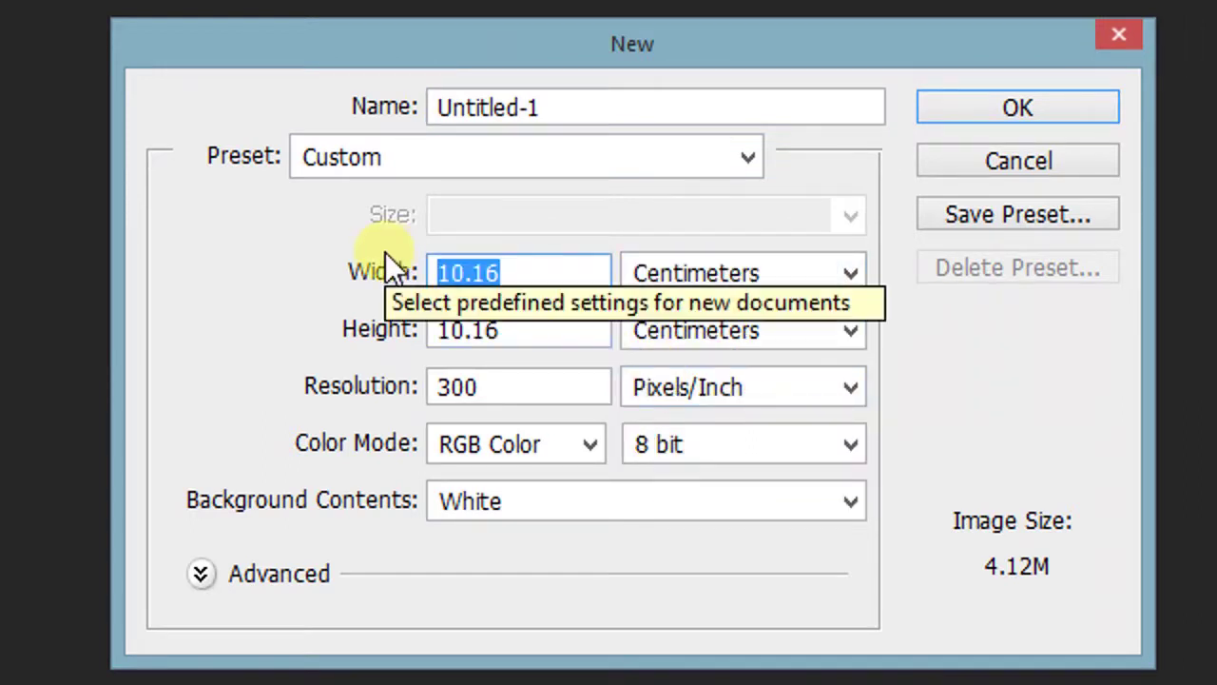
pyautogui.write('10')
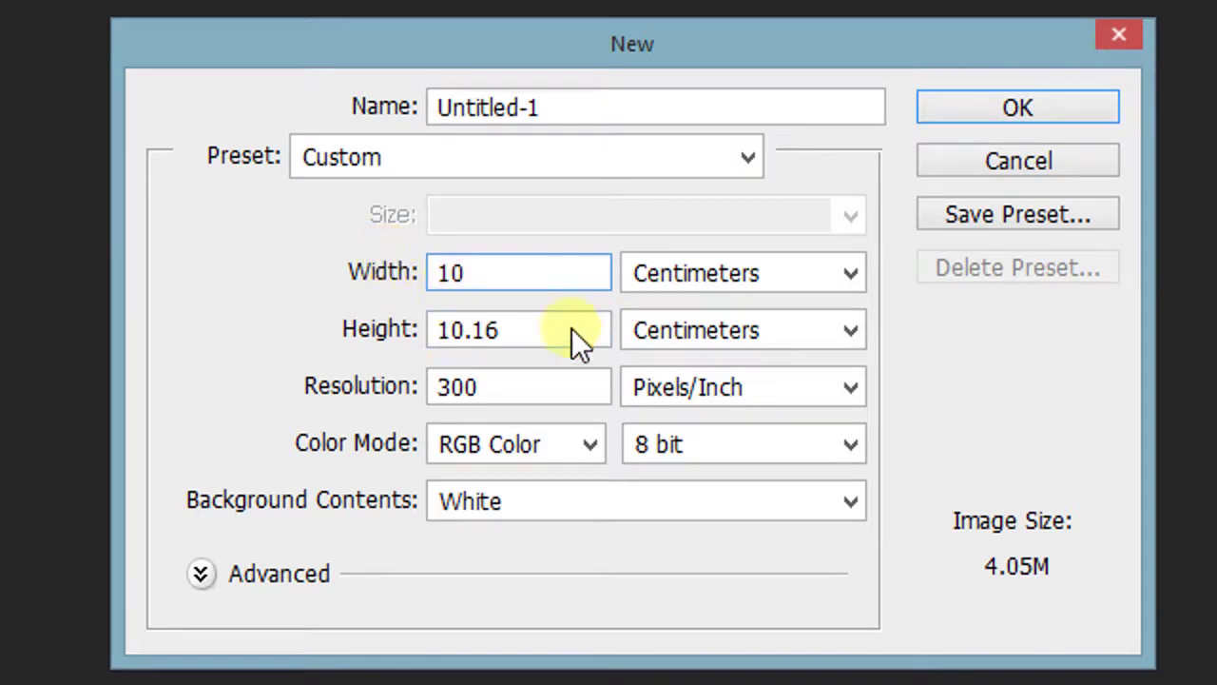
pyautogui.moveTo(571, 329); pyautogui.dragTo(389, 344)
pyautogui.write('5')
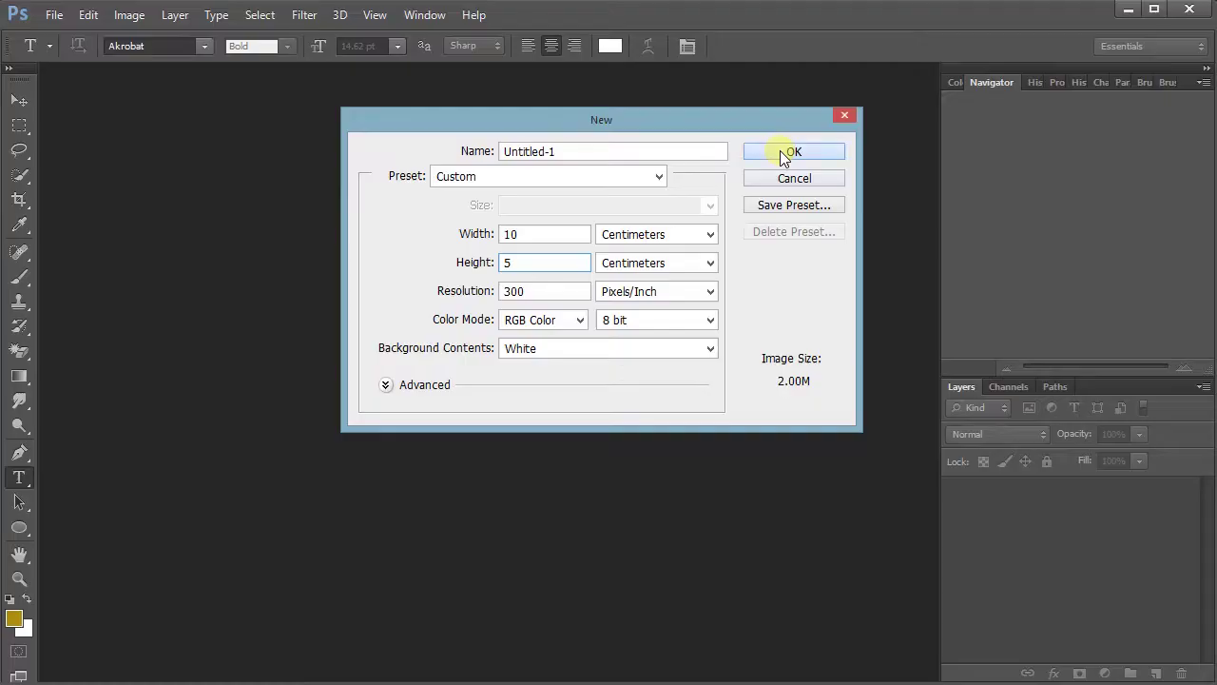
pyautogui.click(992, 108)
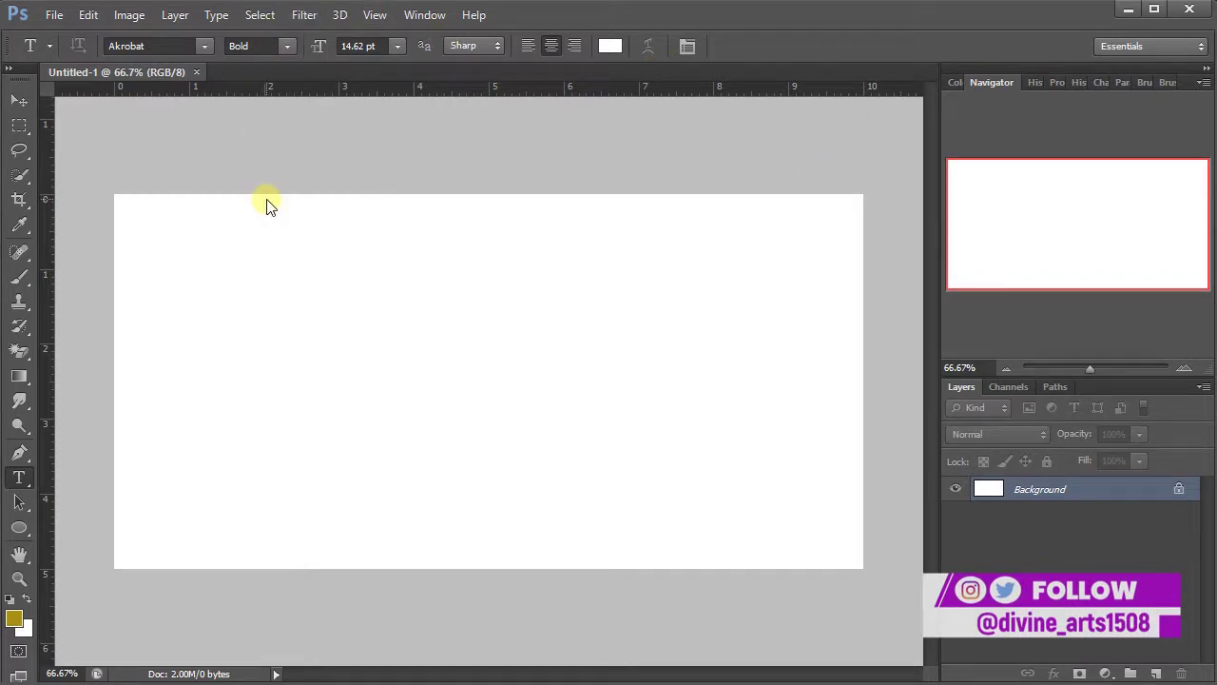
# - Add a Gradient Fill layer using the orange-to-brown gradient preset
pyautogui.click(1107, 674)
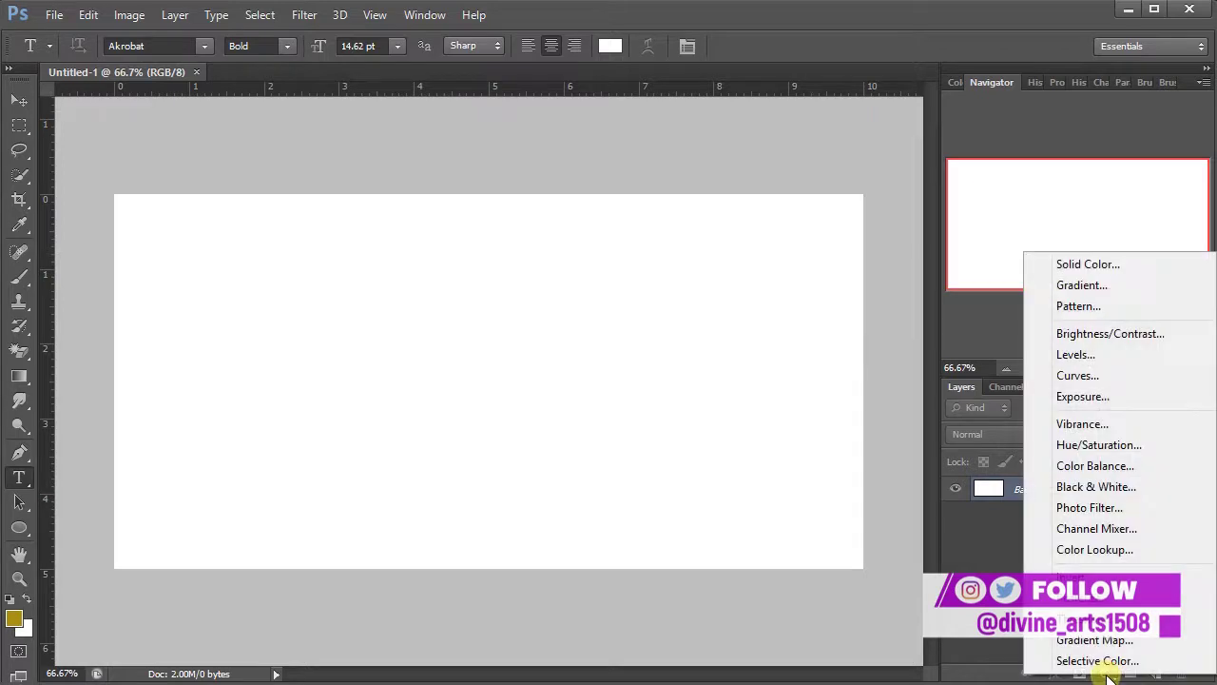
pyautogui.click(1071, 286)
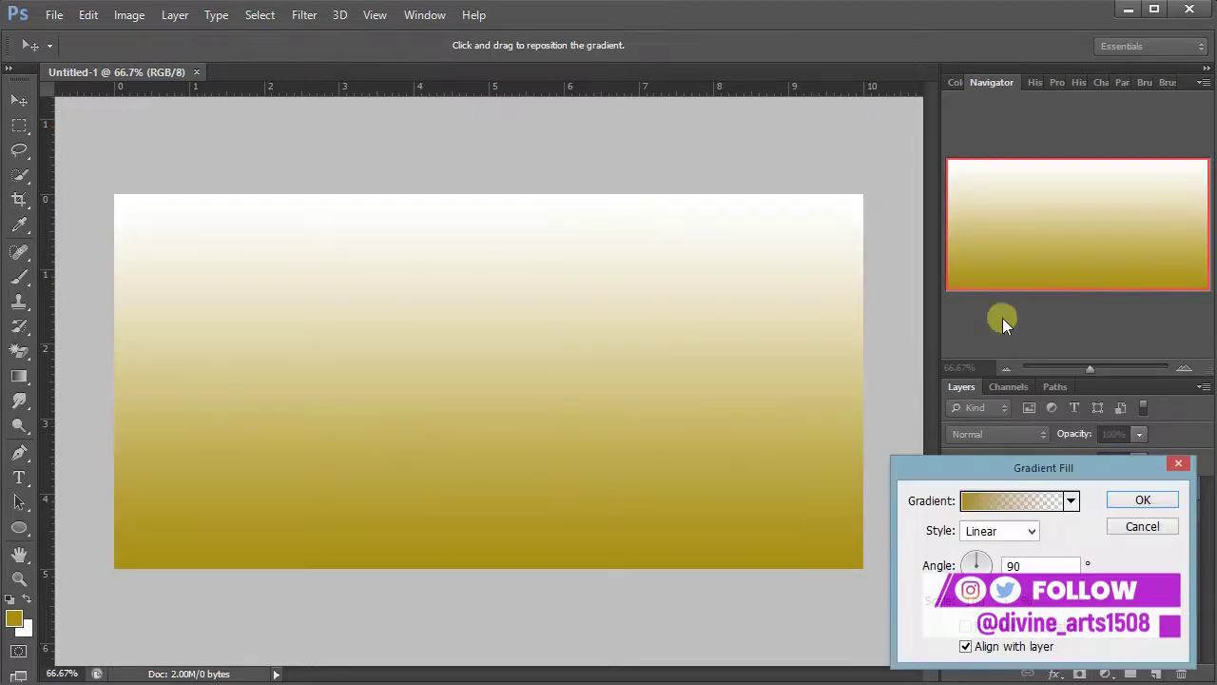
pyautogui.moveTo(1036, 464); pyautogui.dragTo(894, 333)
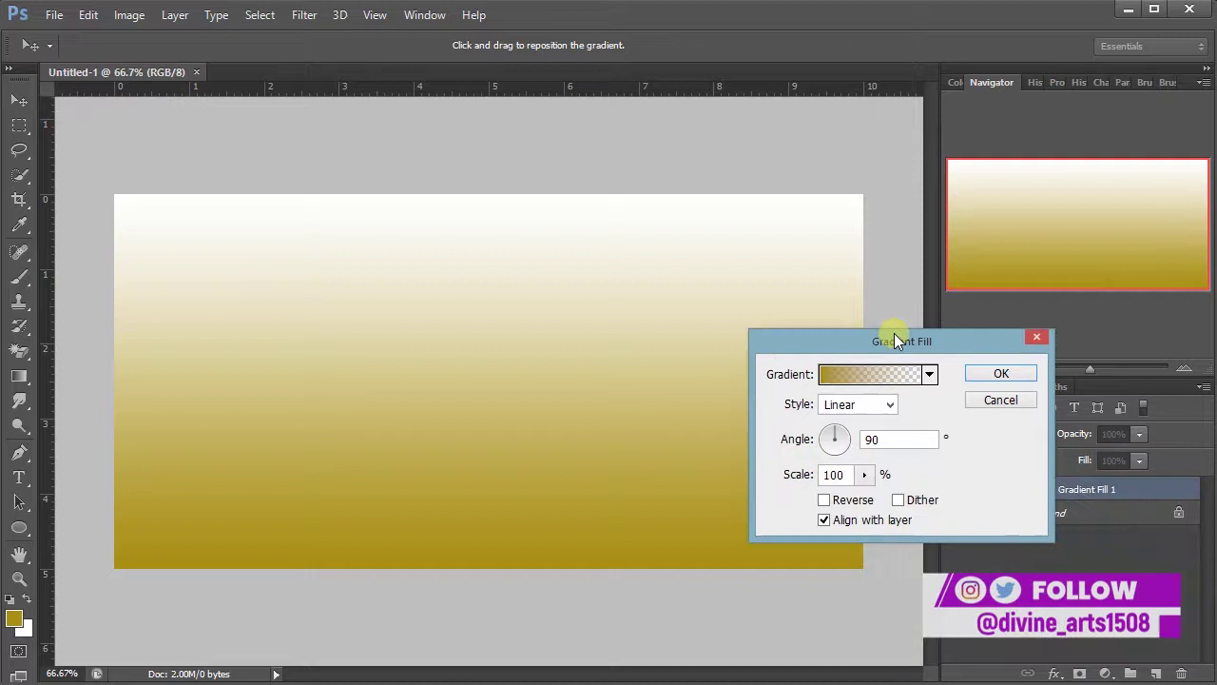
pyautogui.click(929, 371)
pyautogui.doubleClick(904, 507)
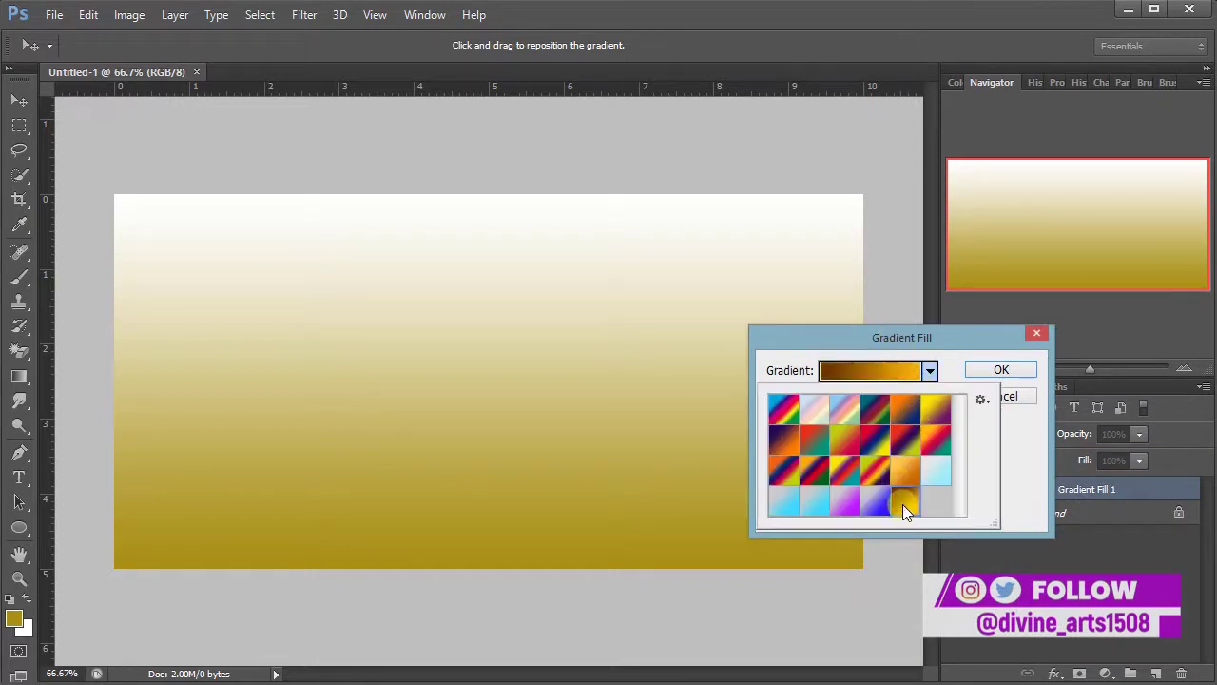
# - Check the dark brown start stop's colour, hex 673201, leaving it unchanged
pyautogui.click(869, 372)
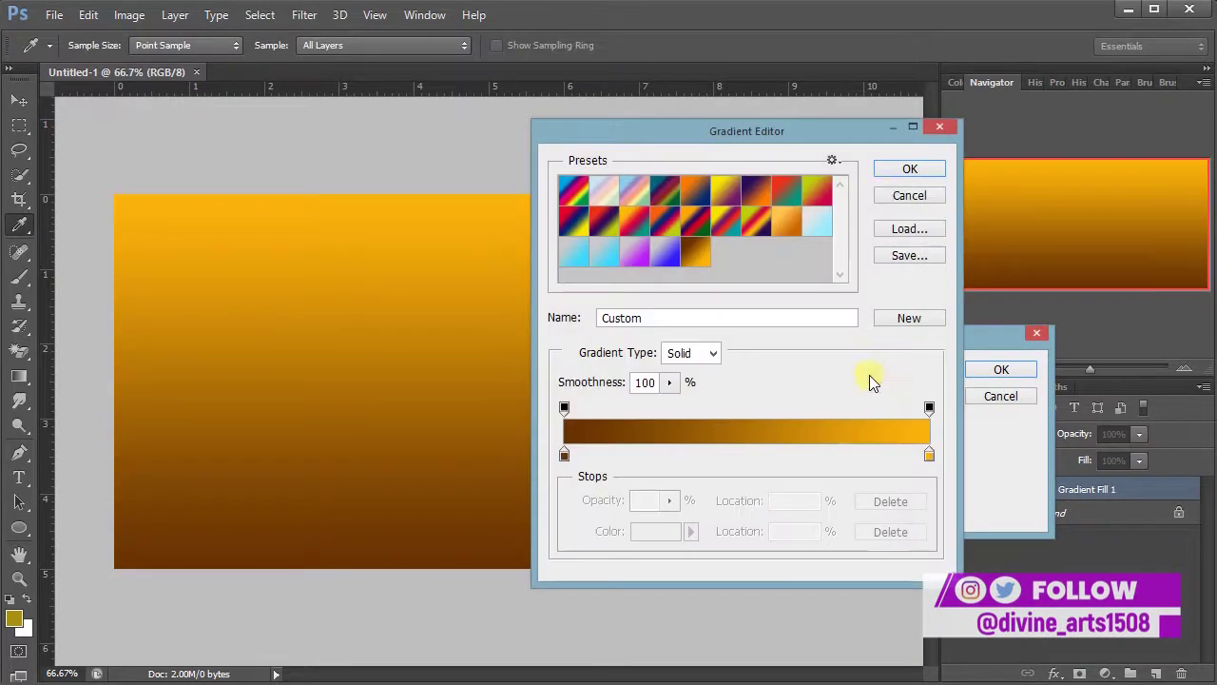
pyautogui.click(564, 454)
pyautogui.doubleClick(564, 458)
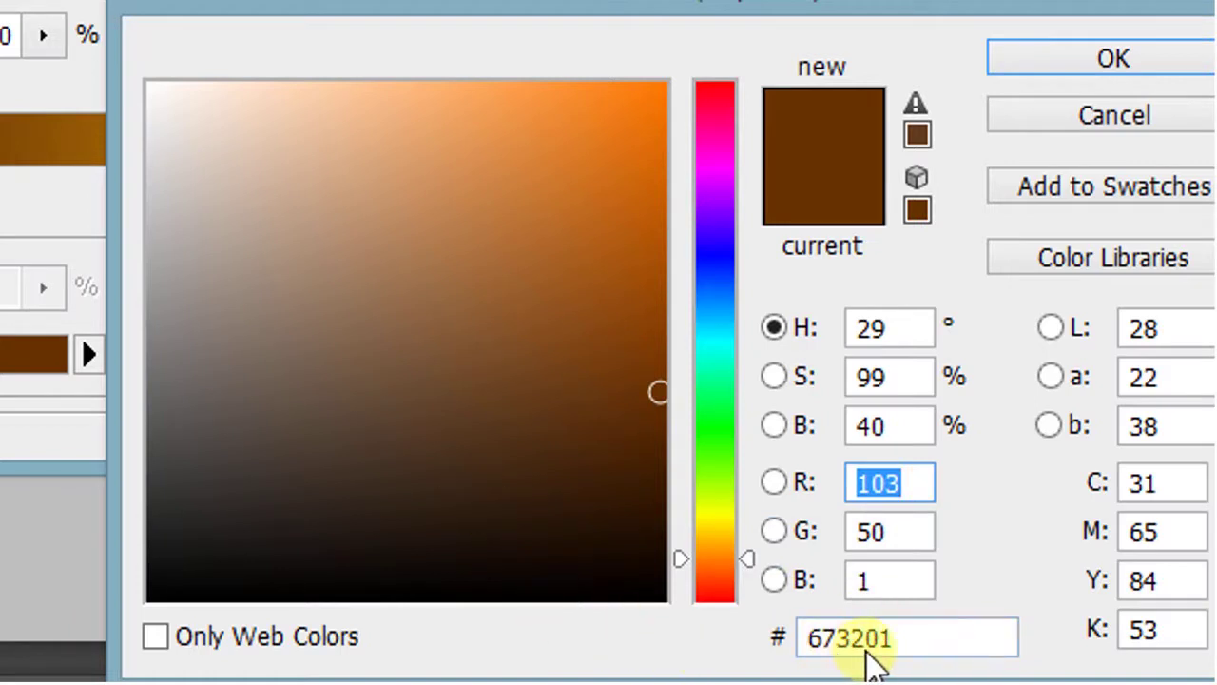
pyautogui.moveTo(923, 652); pyautogui.dragTo(761, 656)
pyautogui.moveTo(999, 651); pyautogui.dragTo(777, 623)
pyautogui.click(1024, 114)
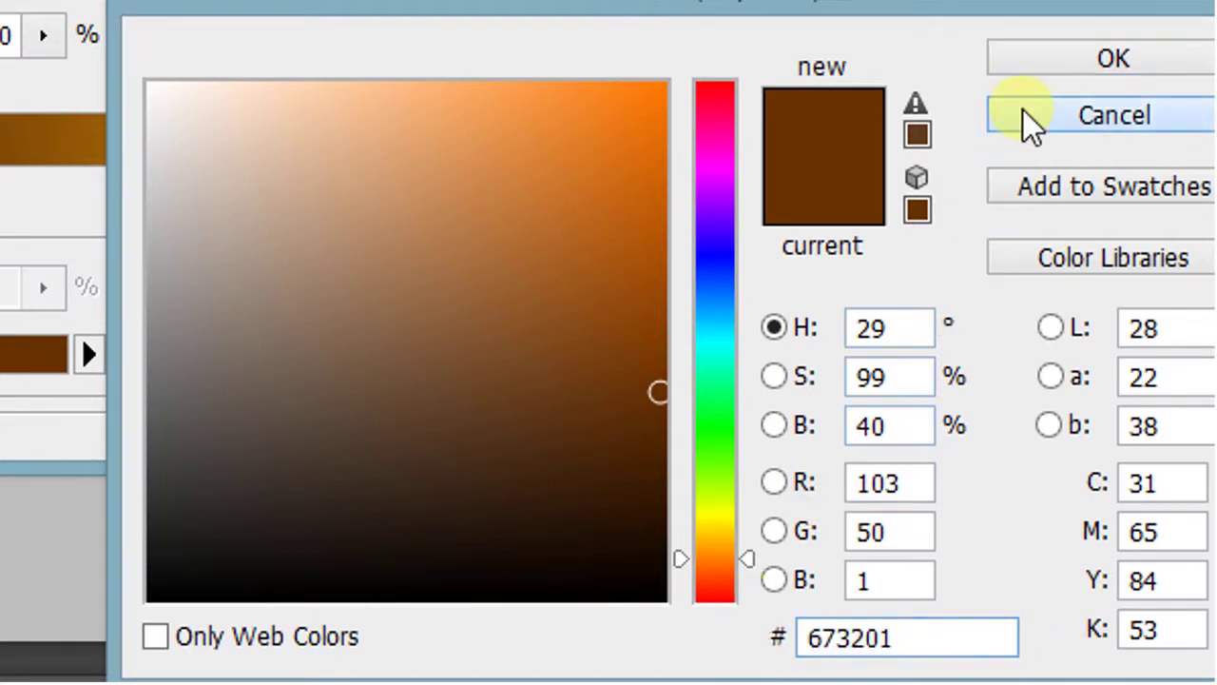
# - Check the orange end stop's colour, hex fbb40a, then accept the gradient
pyautogui.click(594, 195)
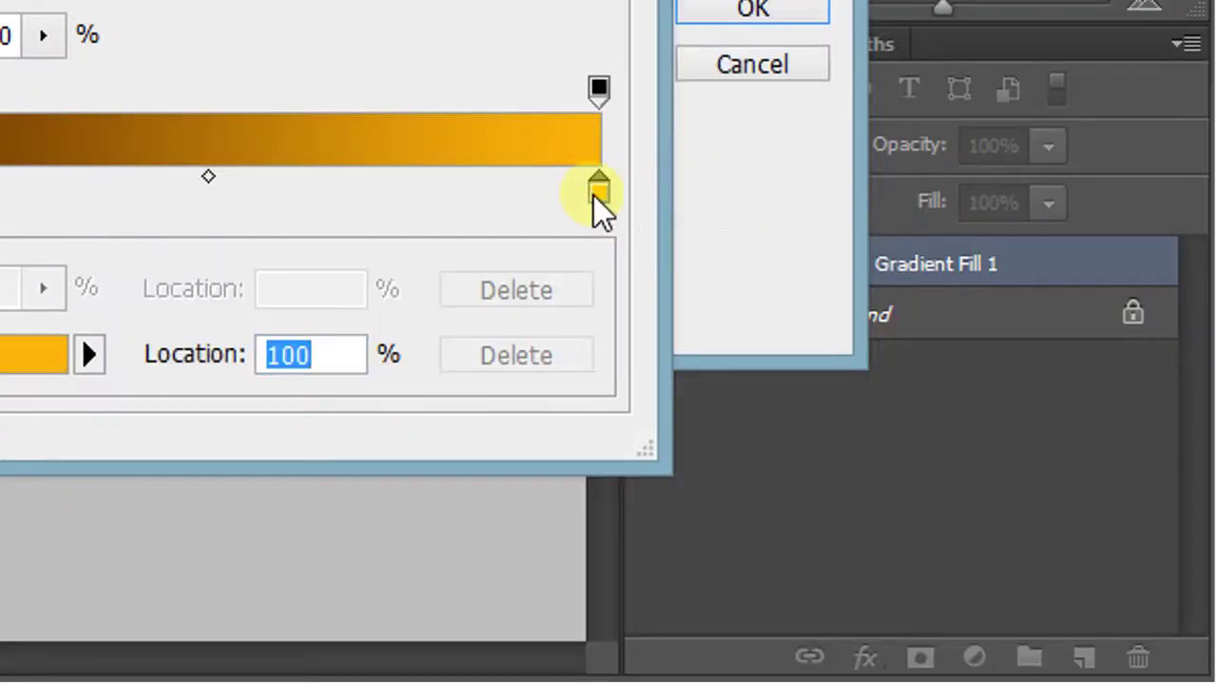
pyautogui.doubleClick(597, 195)
pyautogui.moveTo(566, 5); pyautogui.dragTo(49, 0)
pyautogui.click(374, 322)
pyautogui.moveTo(374, 322); pyautogui.dragTo(238, 314)
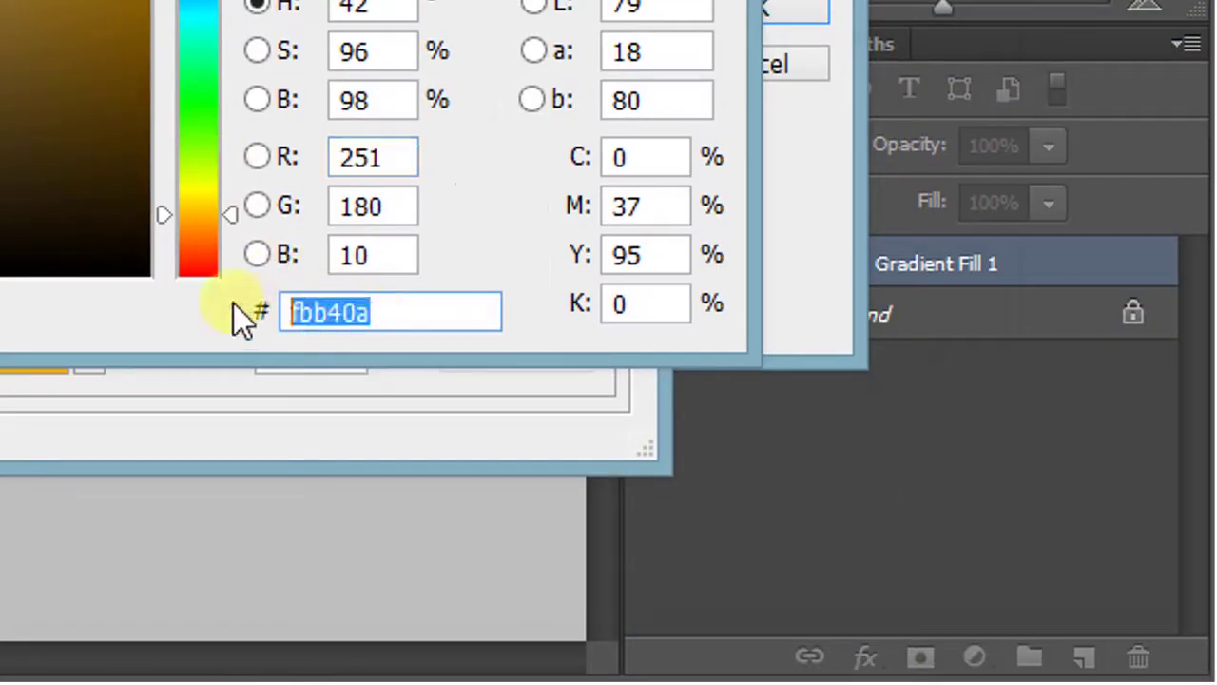
pyautogui.click(401, 321)
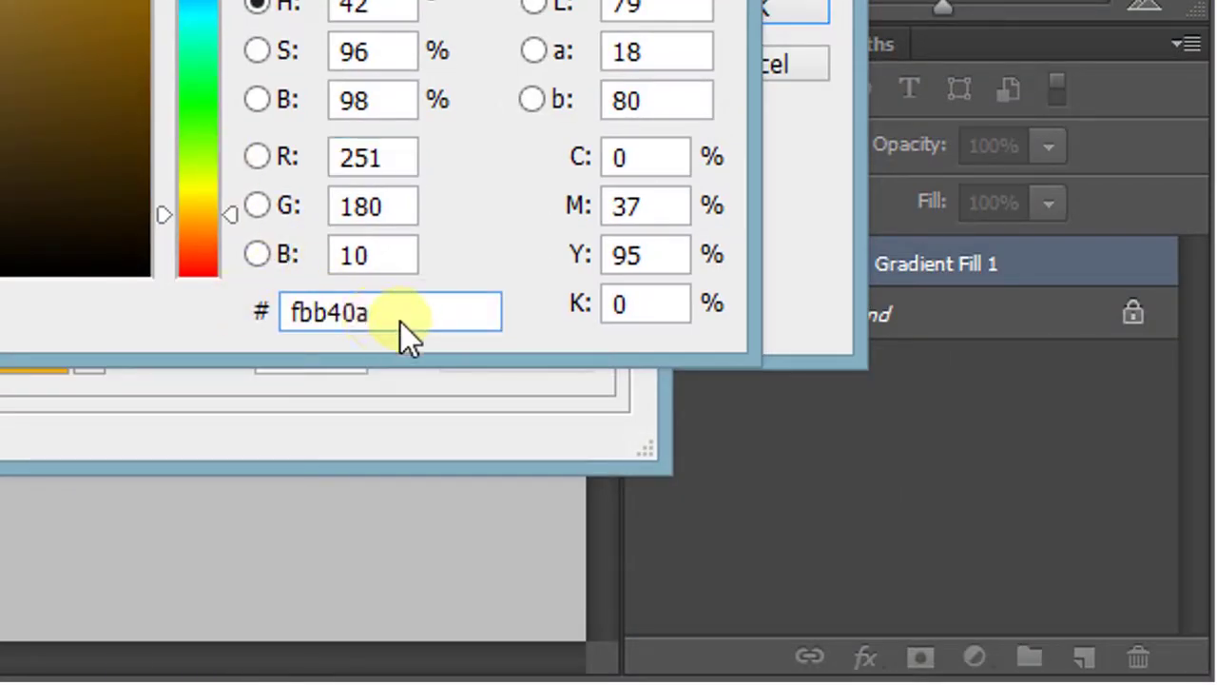
pyautogui.moveTo(400, 321); pyautogui.dragTo(237, 294)
pyautogui.click(442, 303)
pyautogui.moveTo(382, 306); pyautogui.dragTo(265, 302)
pyautogui.click(443, 316)
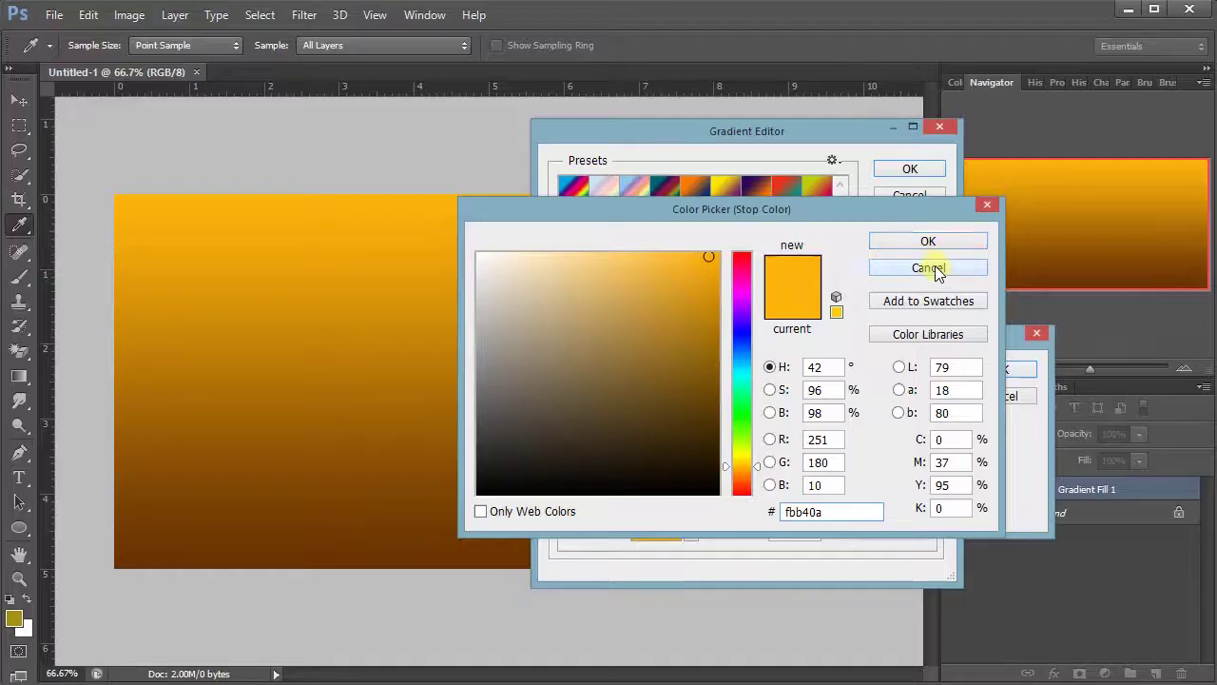
pyautogui.click(932, 268)
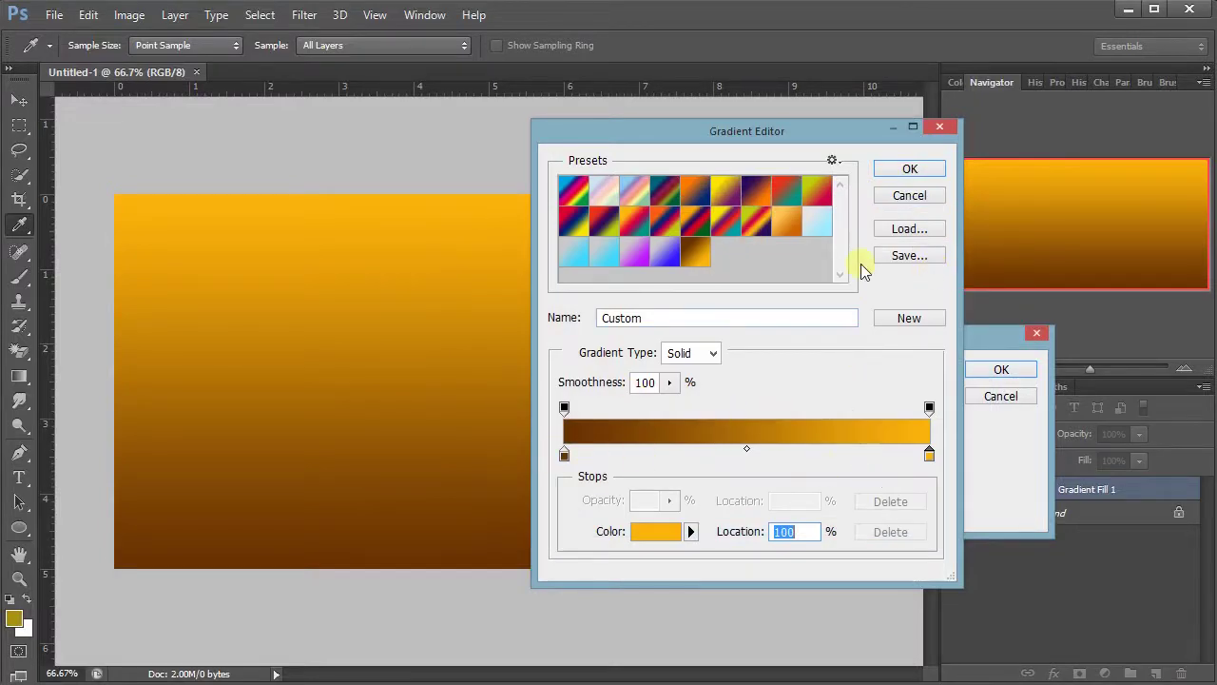
pyautogui.click(901, 177)
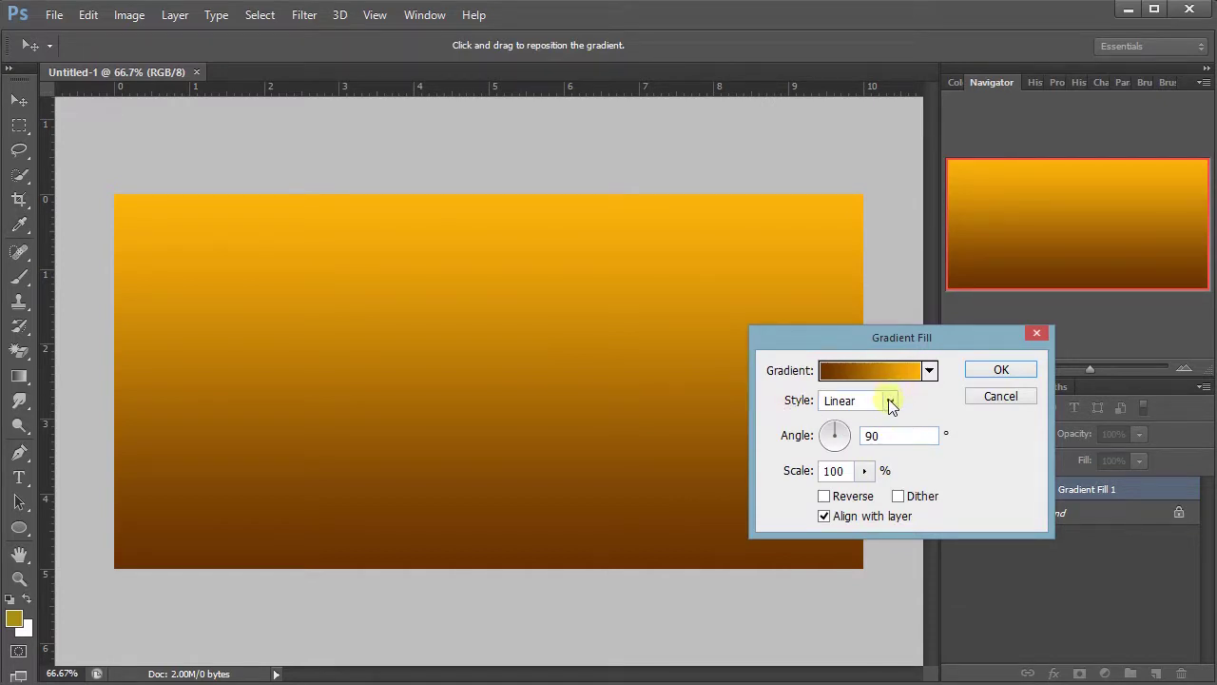
# - Set the gradient fill to Radial, reversed, at 159% scale for an orange centre glow
pyautogui.click(891, 402)
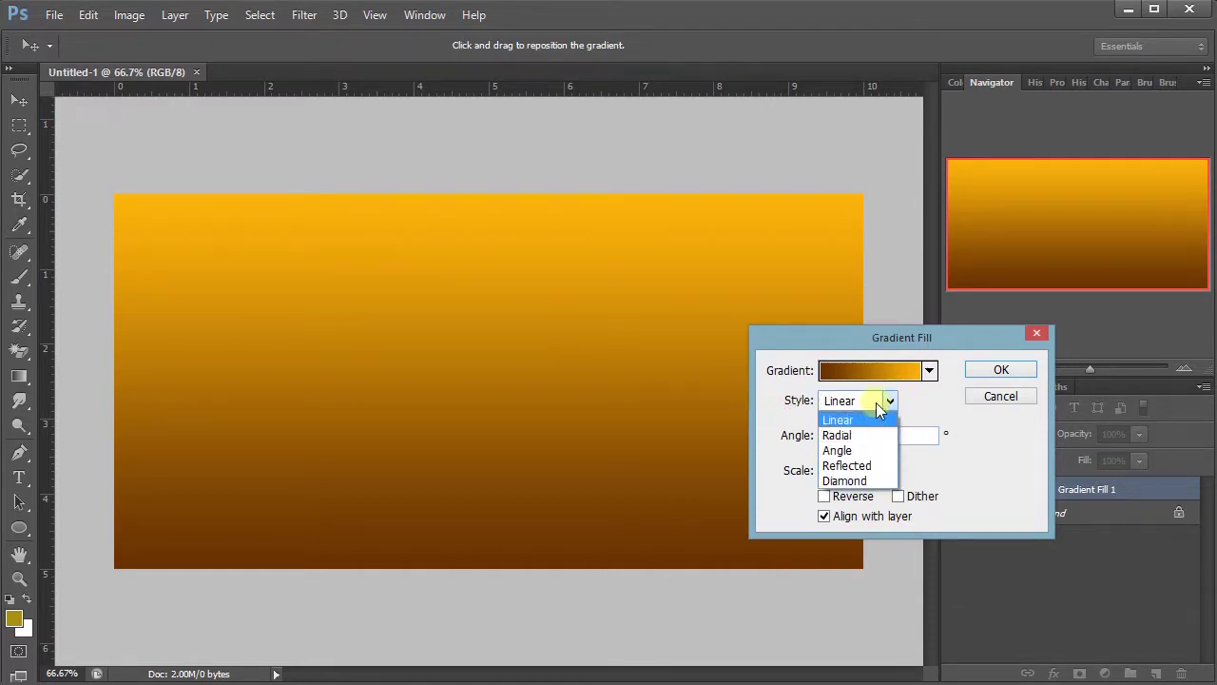
pyautogui.click(889, 402)
pyautogui.click(889, 402)
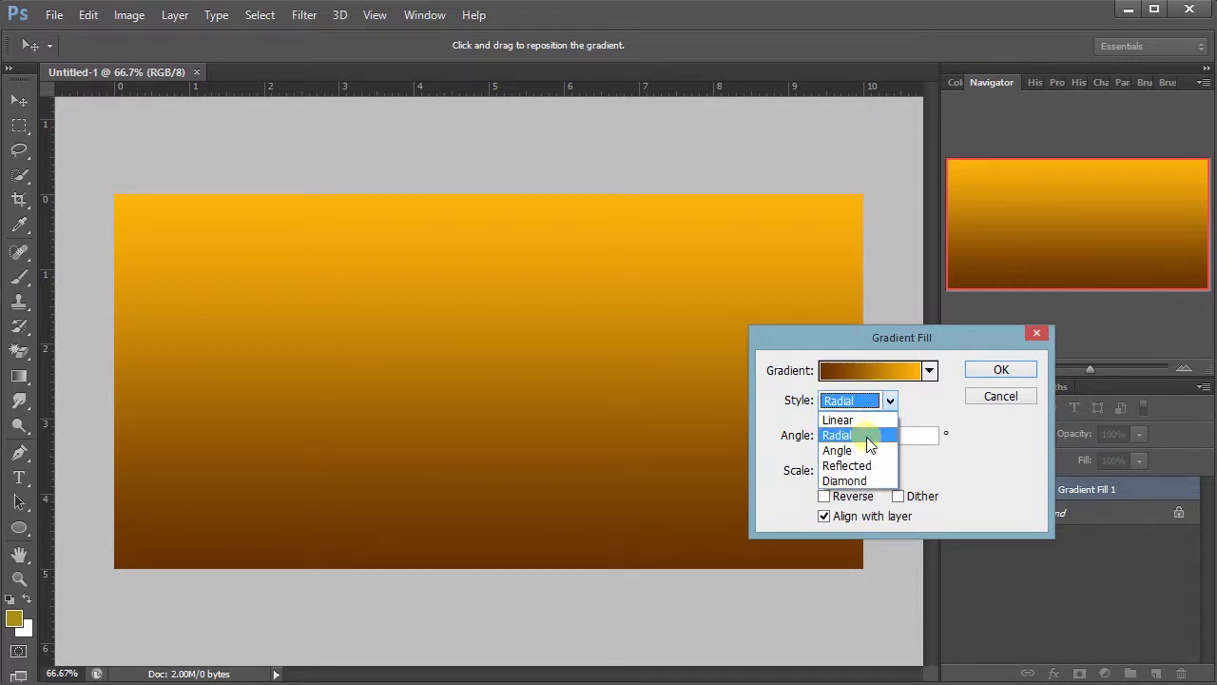
pyautogui.click(869, 444)
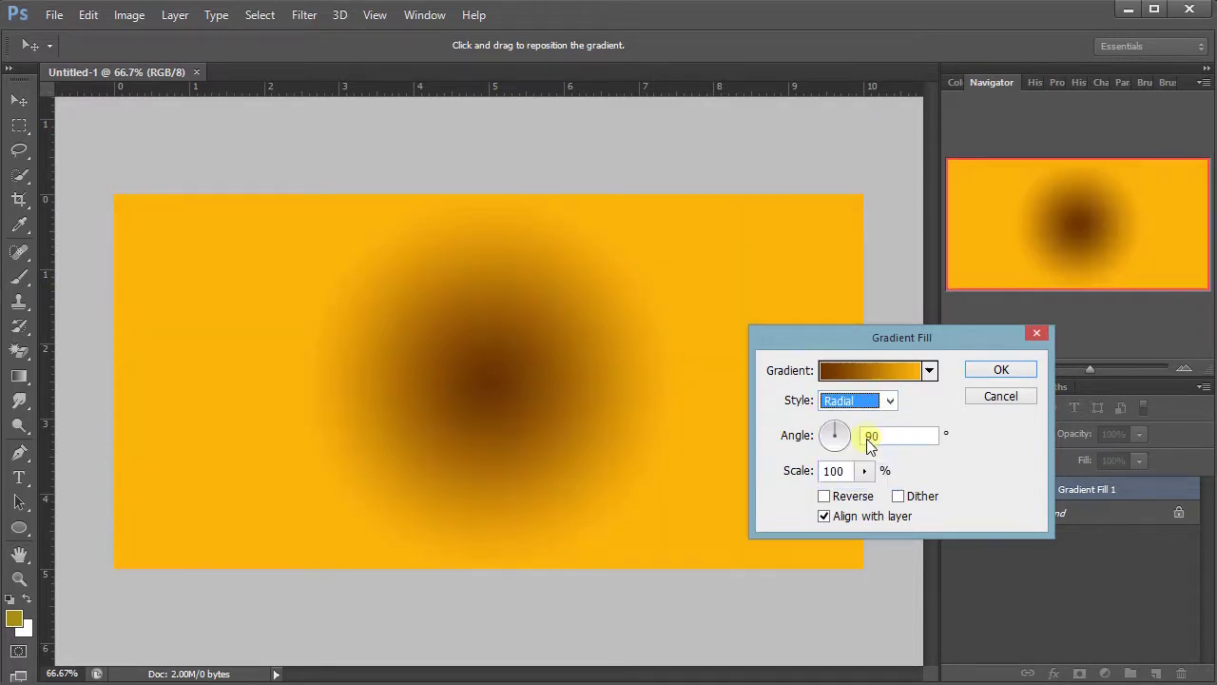
pyautogui.click(825, 498)
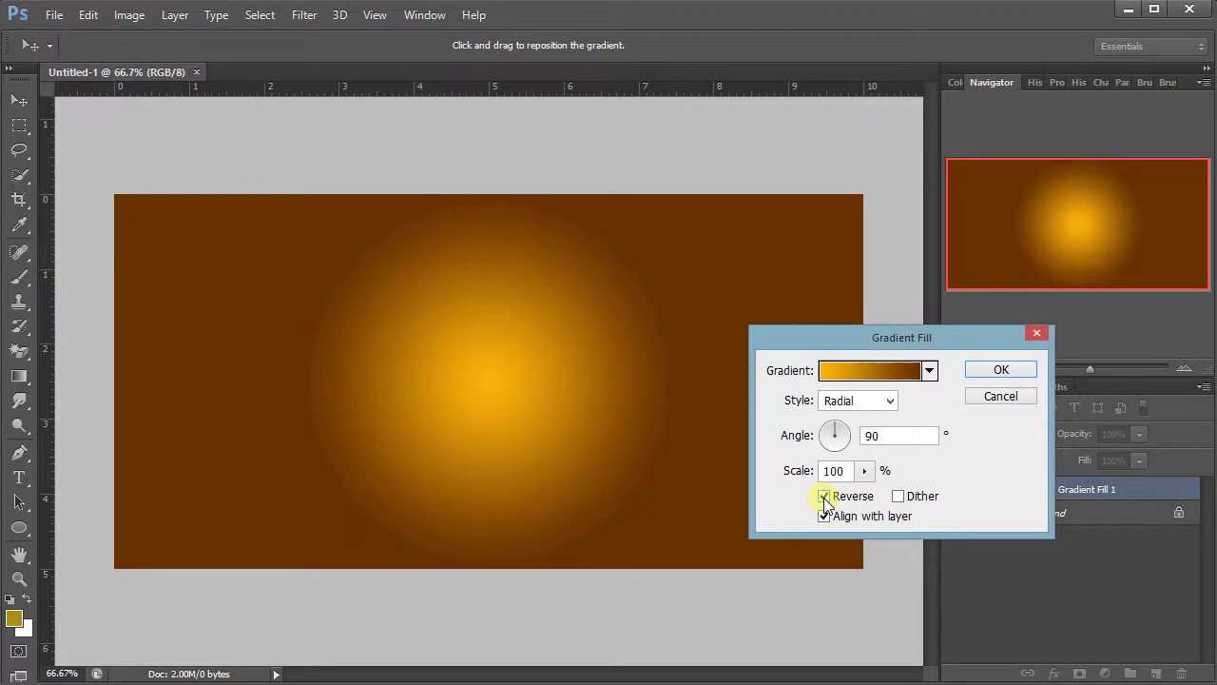
pyautogui.moveTo(866, 472); pyautogui.dragTo(869, 501)
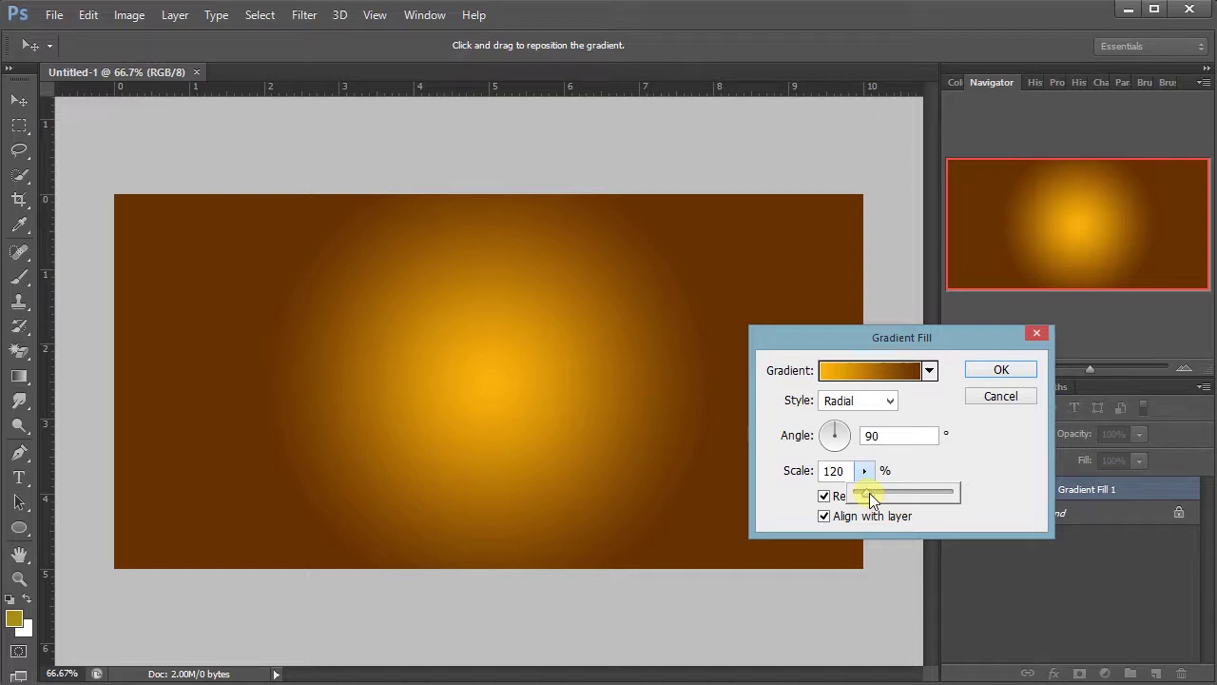
pyautogui.moveTo(869, 492); pyautogui.dragTo(876, 492)
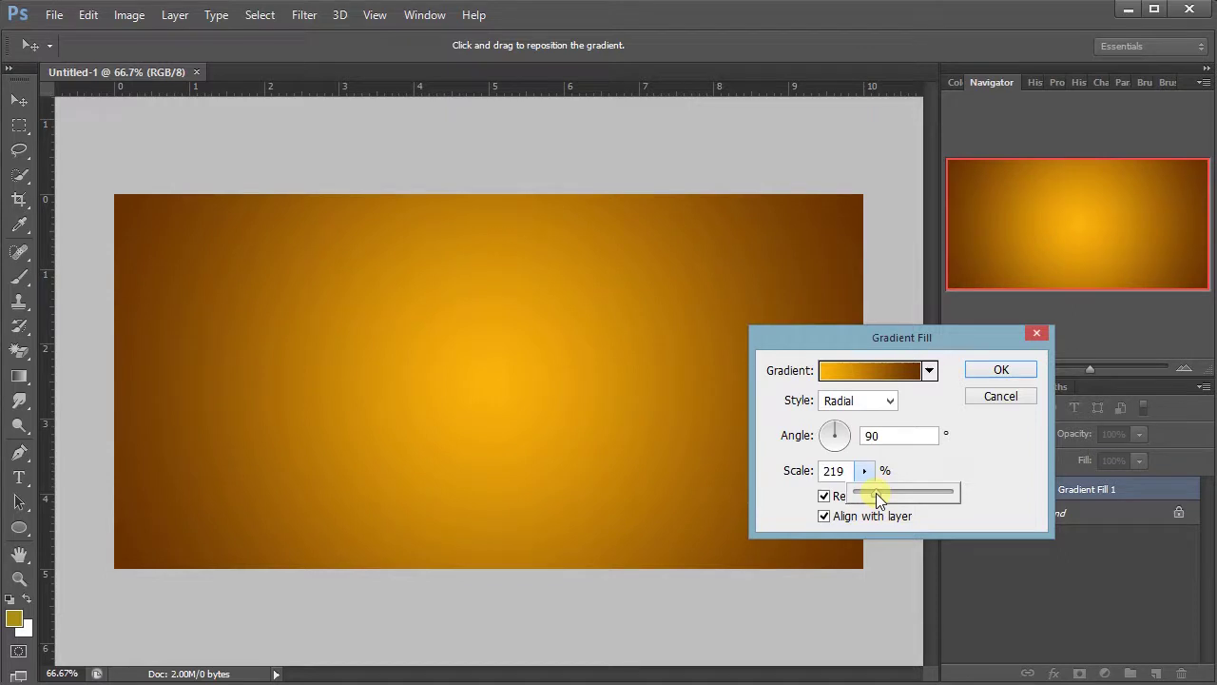
pyautogui.moveTo(876, 492); pyautogui.dragTo(870, 492)
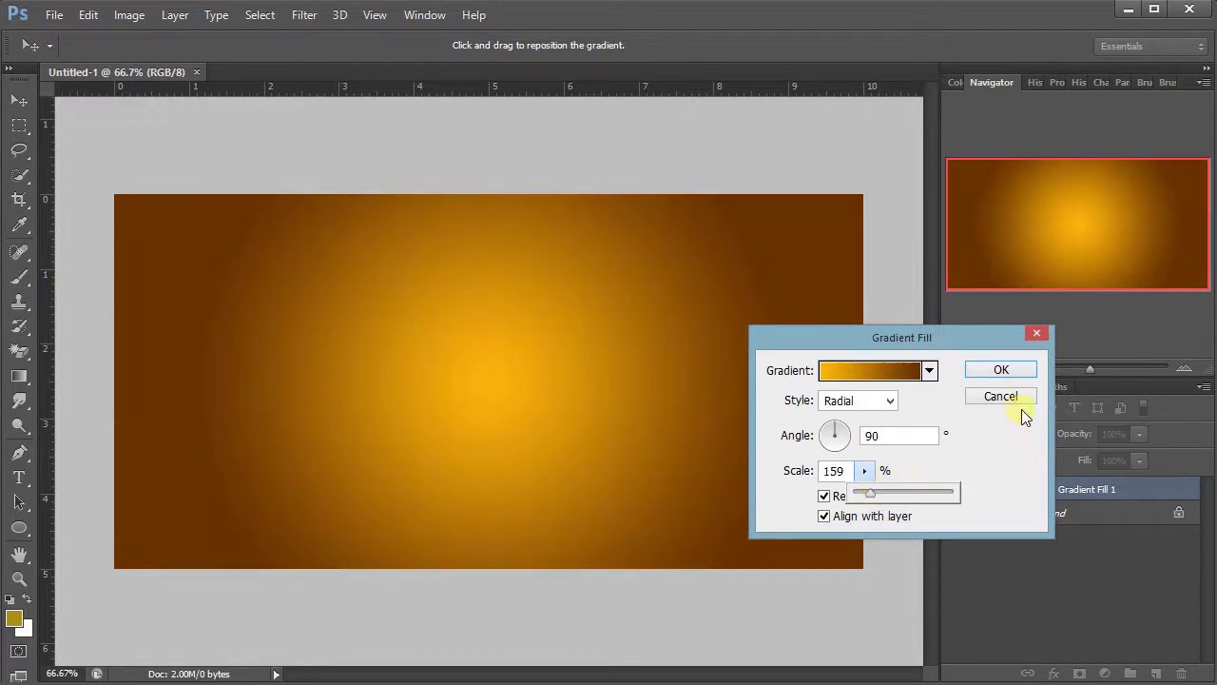
pyautogui.press('t')
pyautogui.click(992, 371)
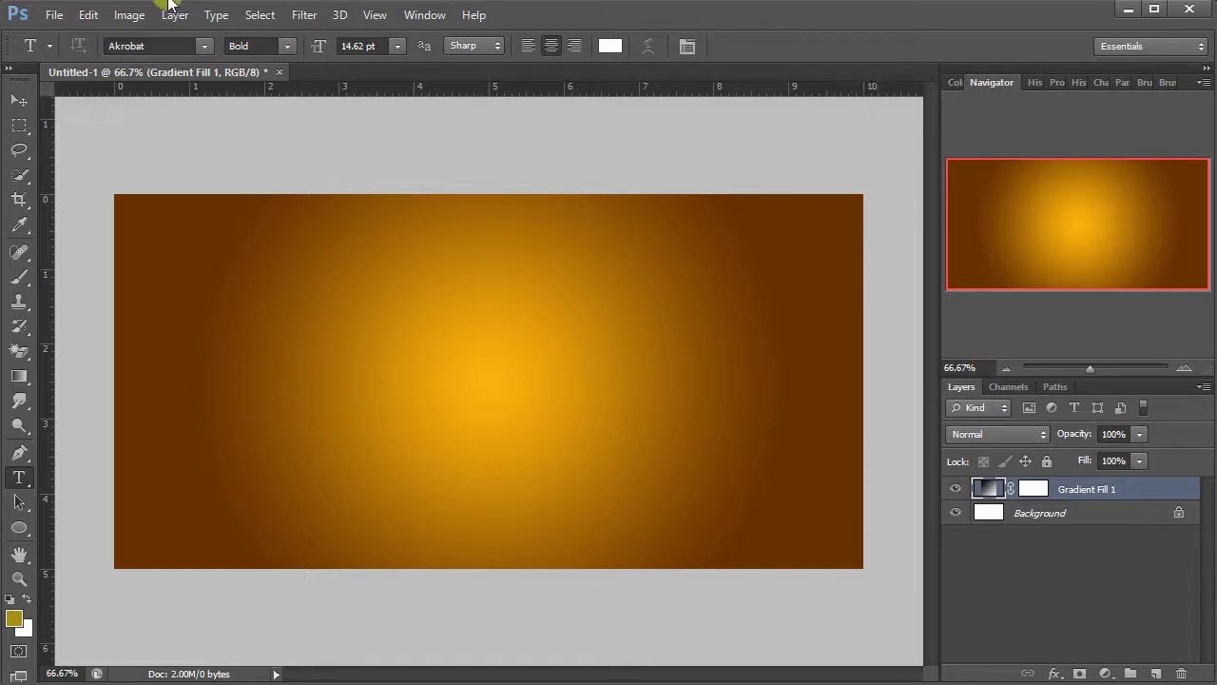
# - Place image 6, the ginger photo, and move it onto the banner's right half
pyautogui.click(51, 15)
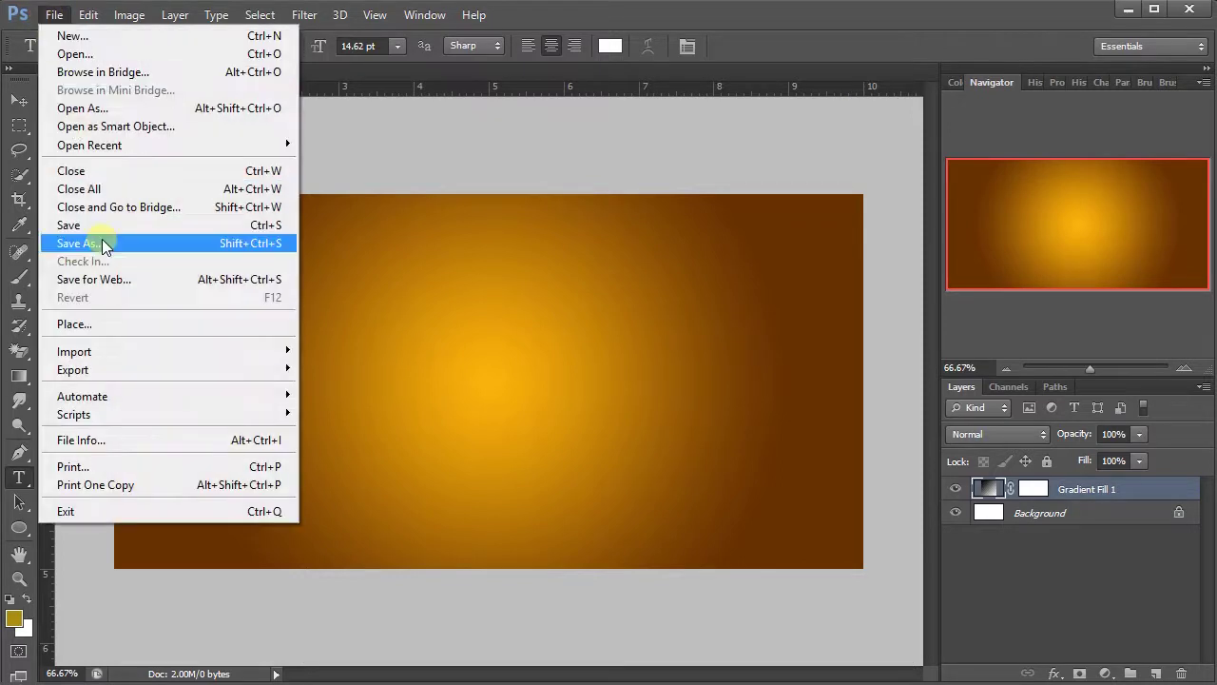
pyautogui.click(114, 323)
pyautogui.click(581, 342)
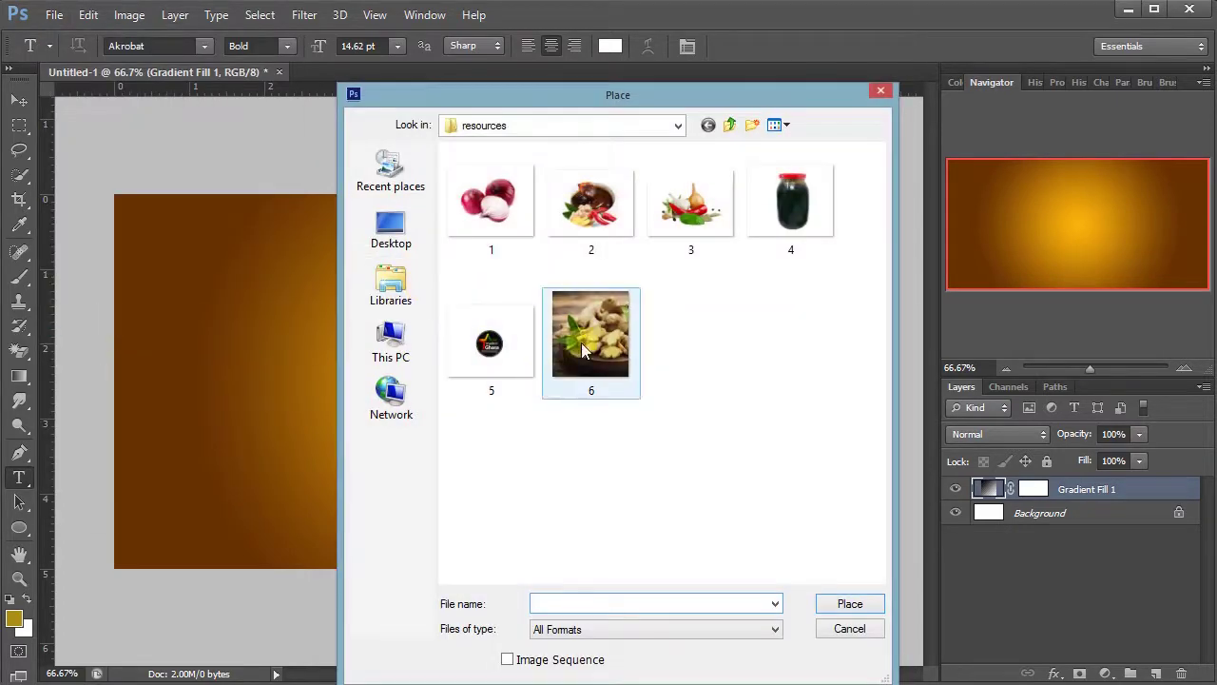
pyautogui.doubleClick(585, 340)
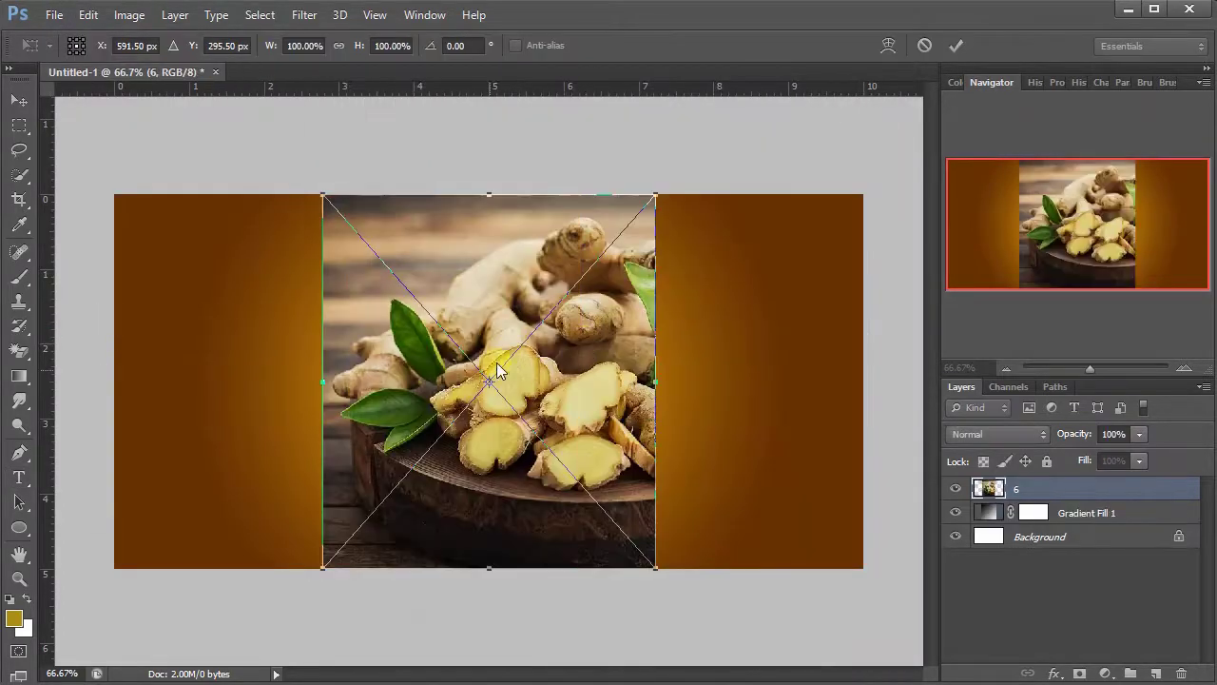
pyautogui.moveTo(489, 380); pyautogui.dragTo(539, 387)
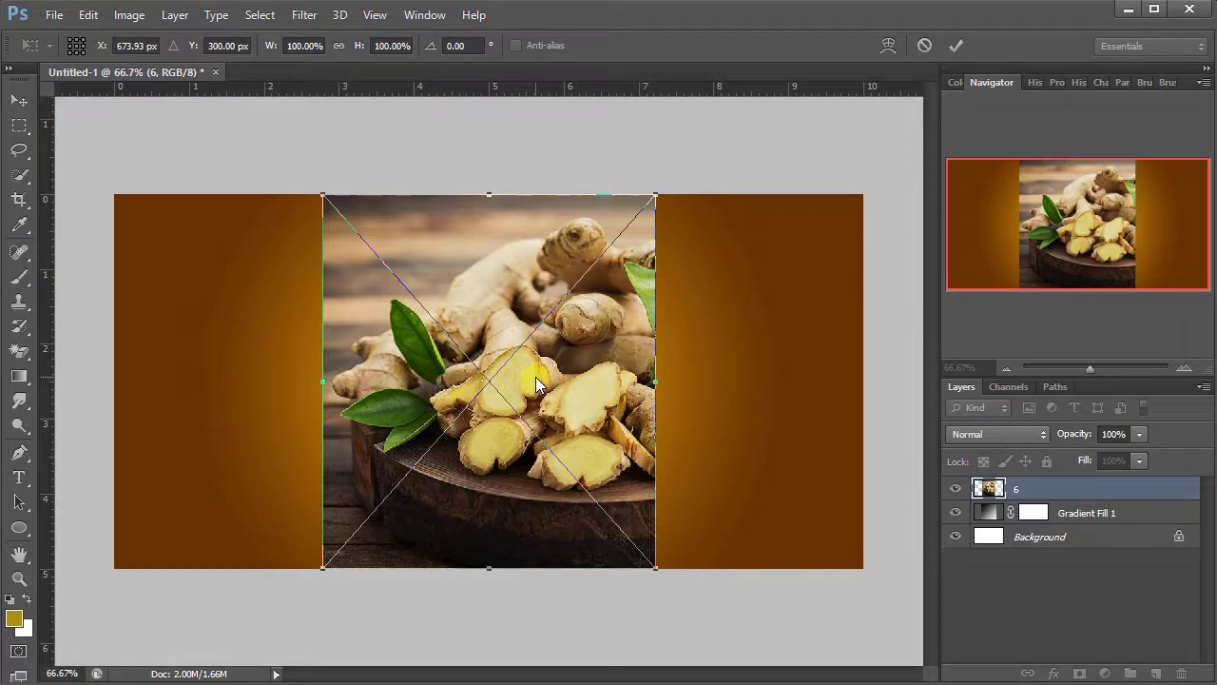
pyautogui.moveTo(569, 428); pyautogui.dragTo(783, 431)
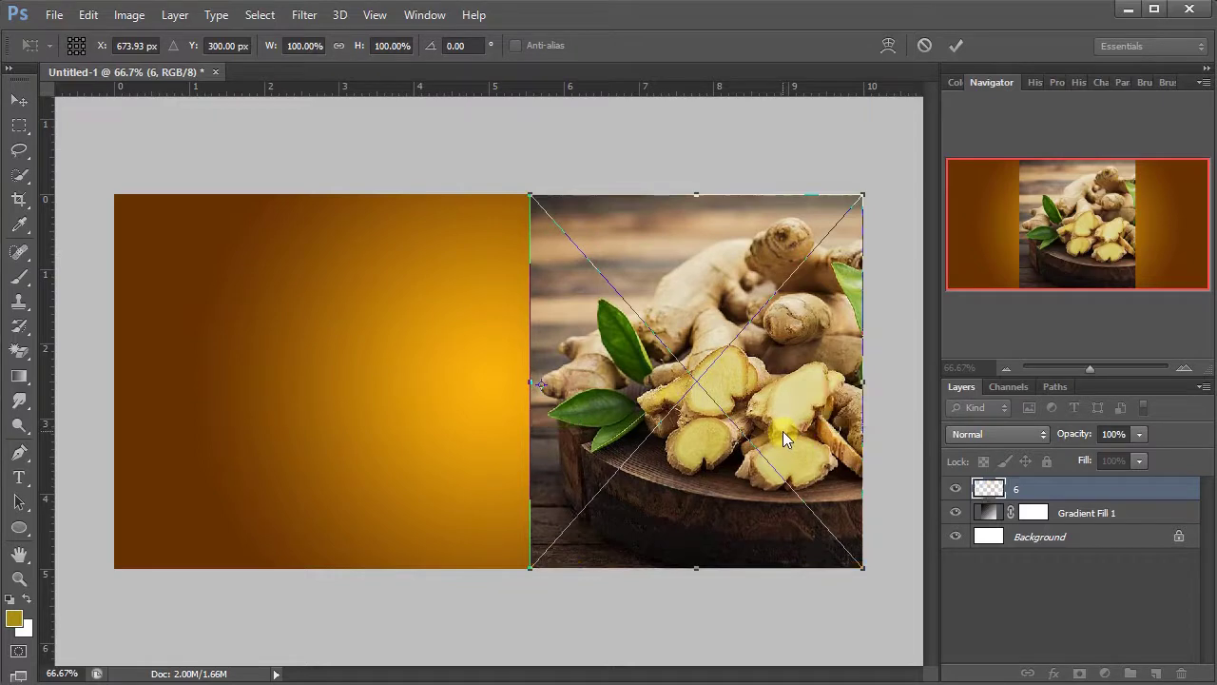
pyautogui.press('t')
pyautogui.click(954, 45)
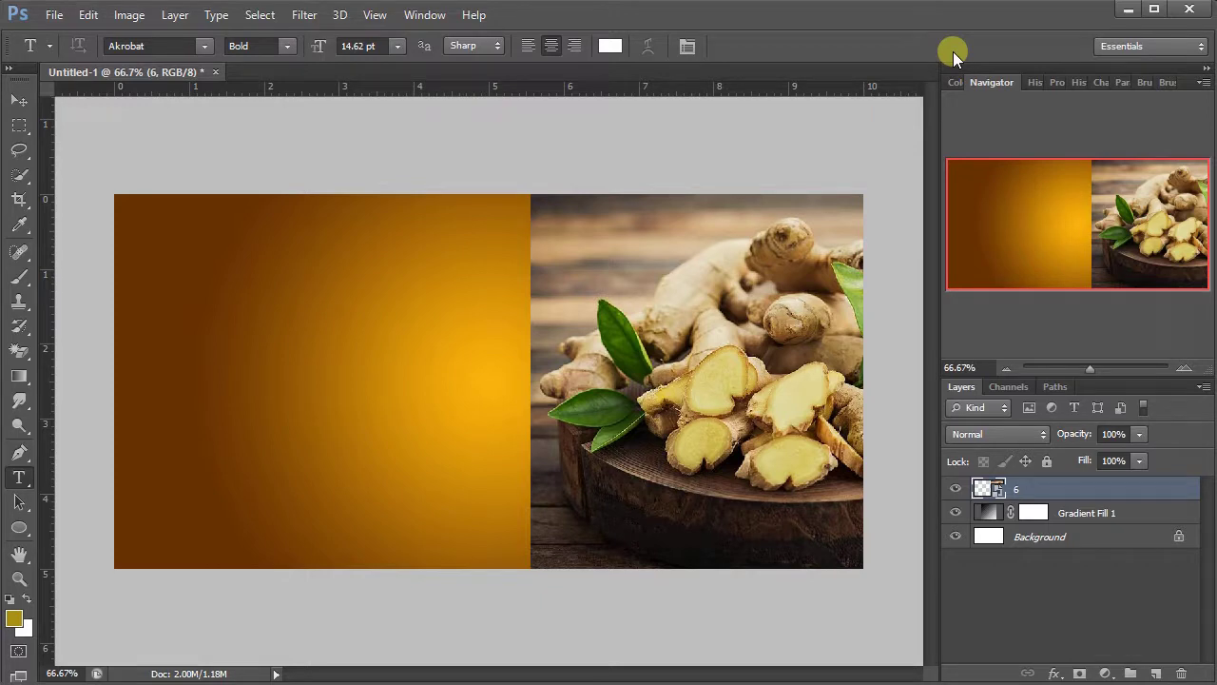
# - Scale the ginger photo down to about 94% with Free Transform
pyautogui.hotkey('ctrl', 't')
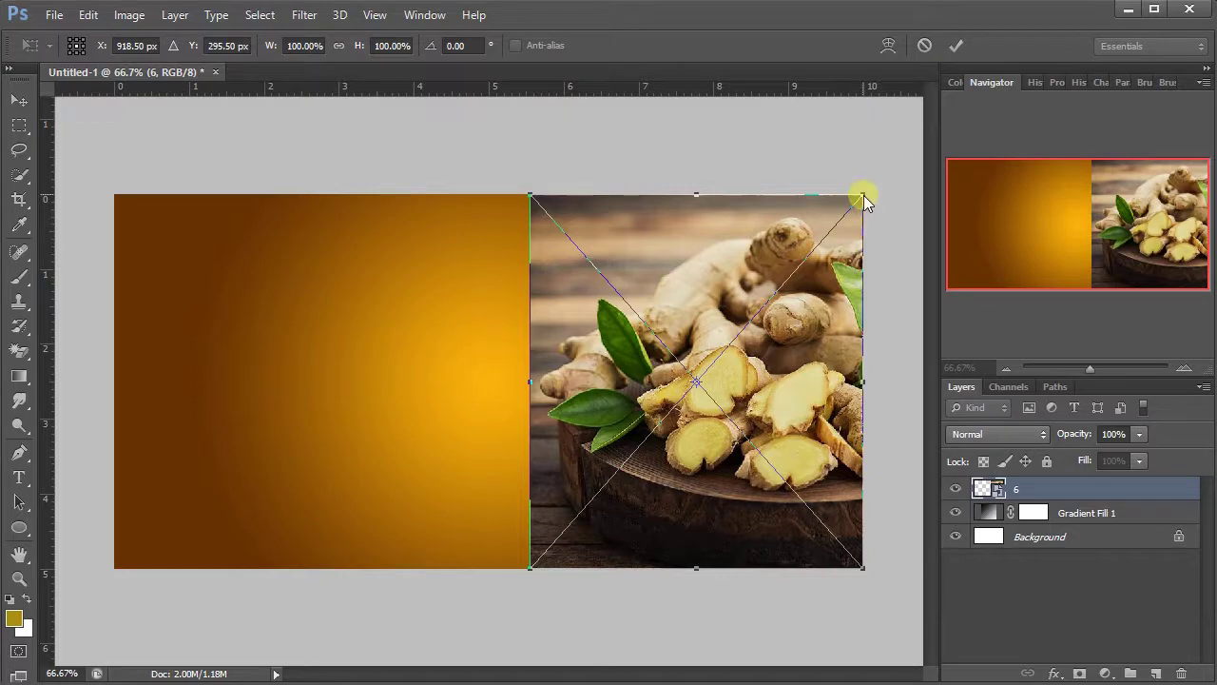
pyautogui.moveTo(863, 195); pyautogui.dragTo(852, 210)
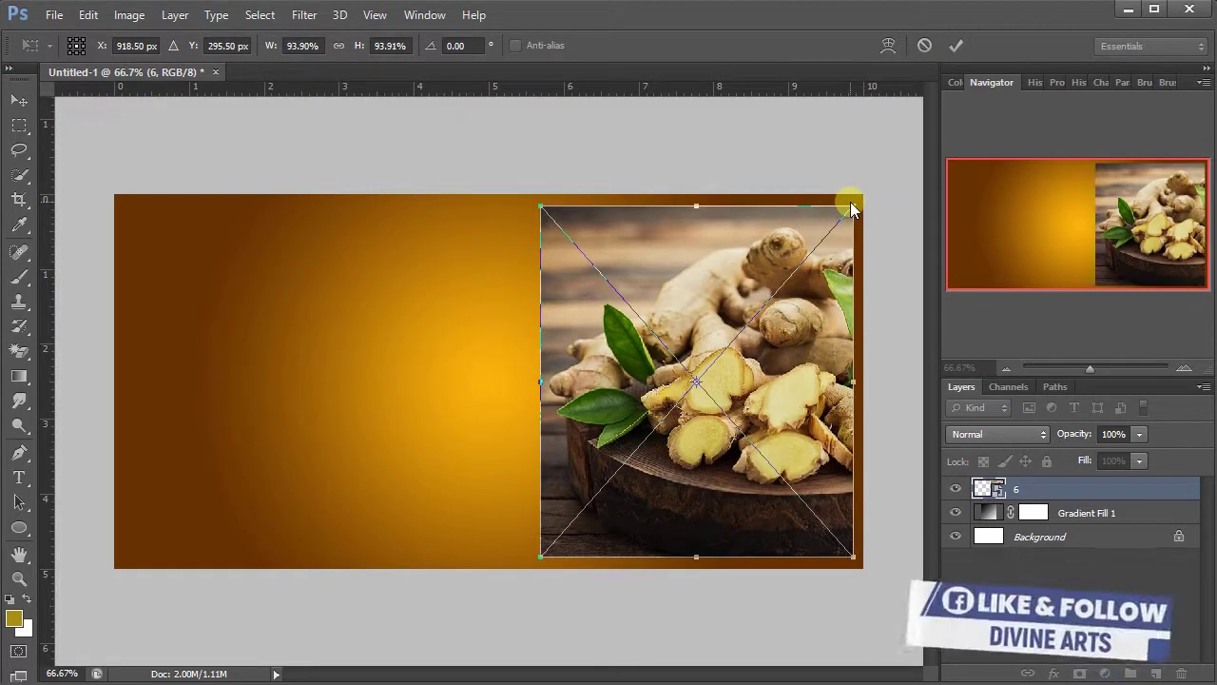
pyautogui.click(955, 45)
# - Nudge the ginger photo slightly right and rasterize its layer
pyautogui.press('t')
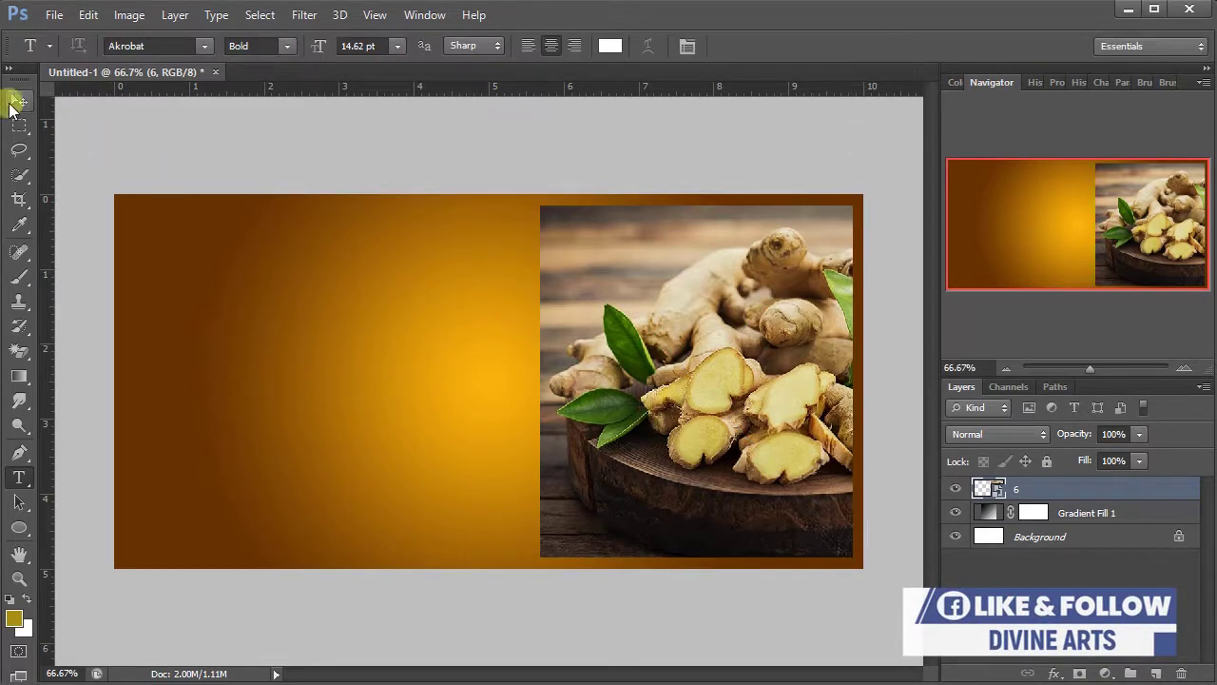
pyautogui.click(19, 100)
pyautogui.moveTo(584, 353); pyautogui.dragTo(594, 357)
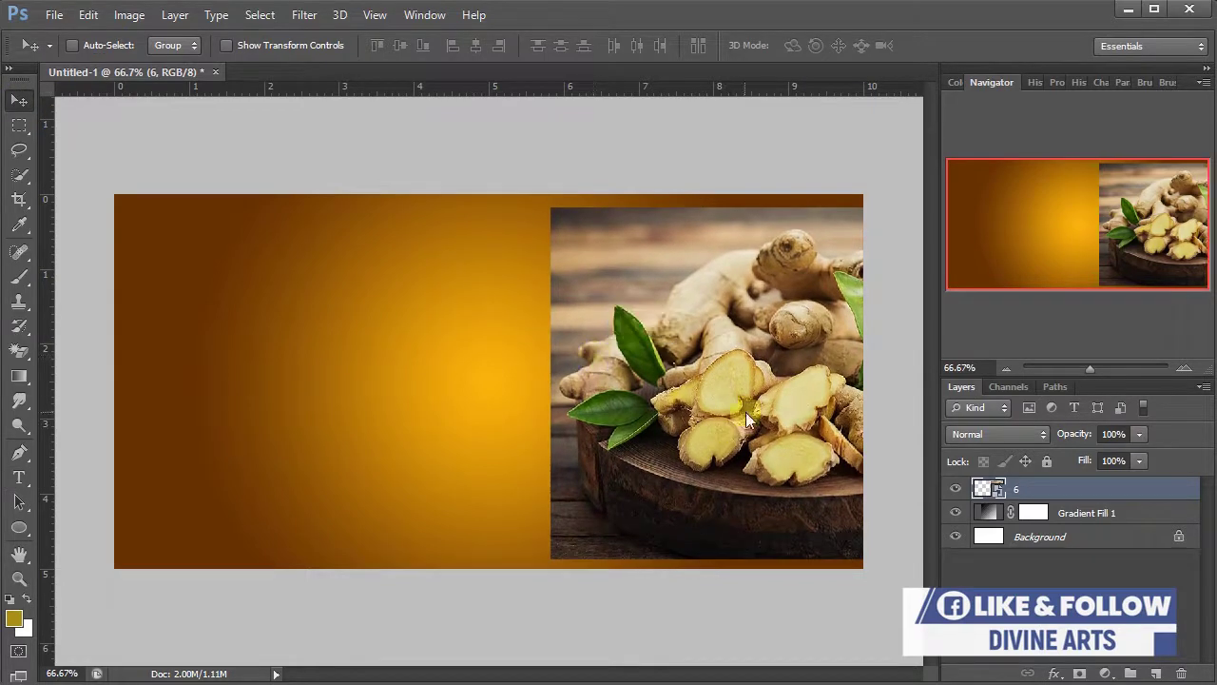
pyautogui.rightClick(1091, 487)
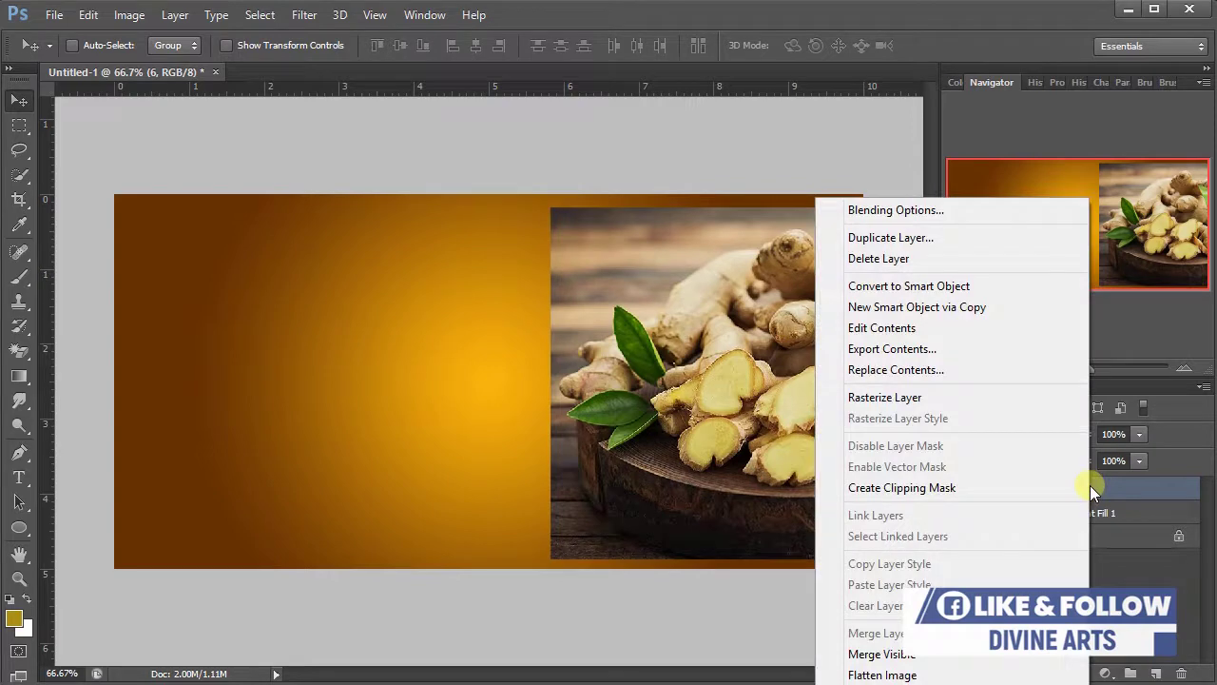
pyautogui.click(1006, 397)
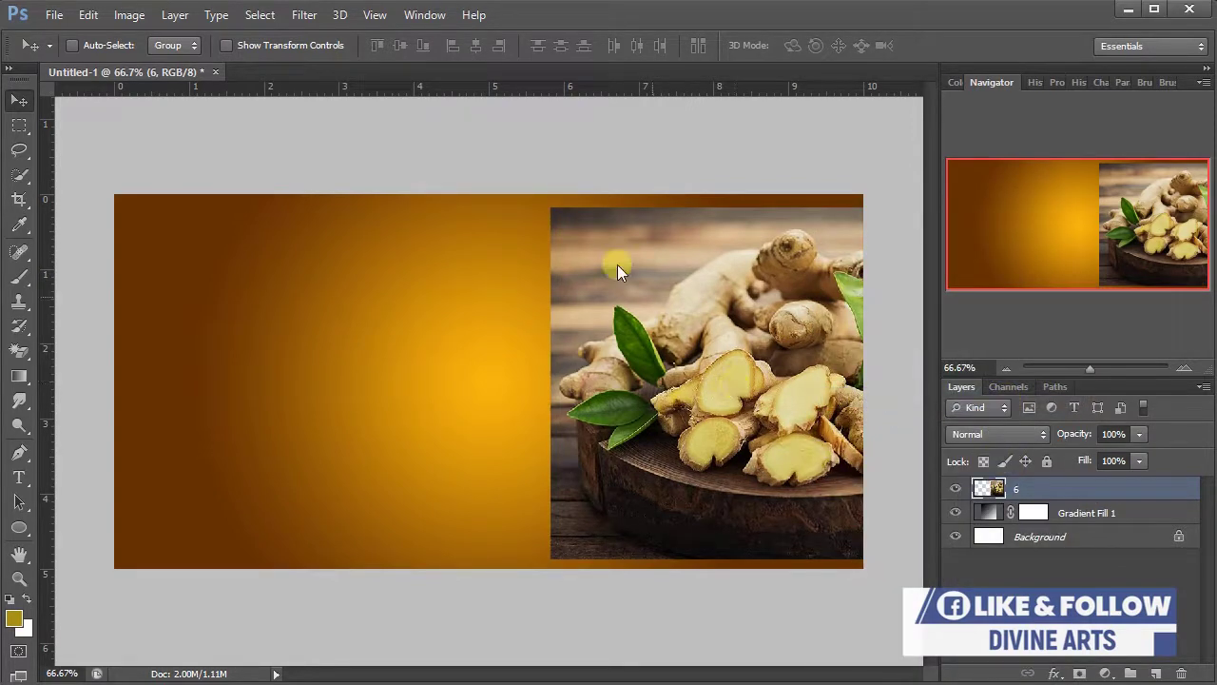
# - Set the photo layer's blend mode to Overlay and add a layer mask
pyautogui.click(968, 435)
pyautogui.click(967, 434)
pyautogui.click(967, 435)
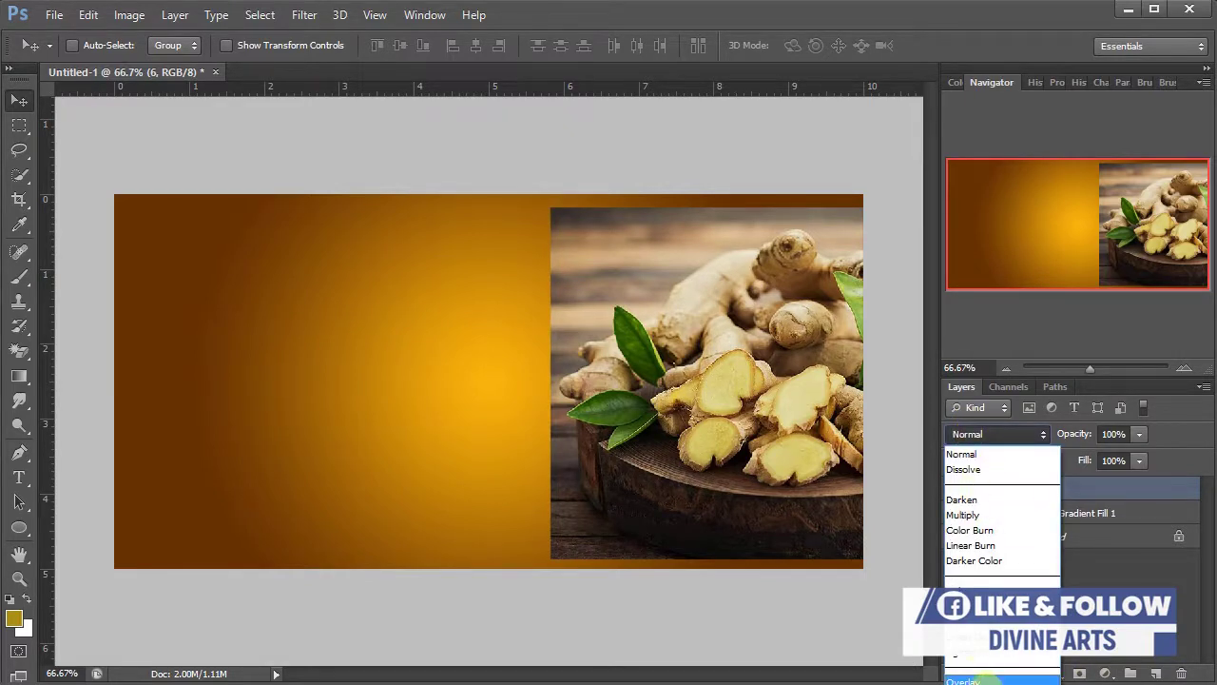
pyautogui.click(982, 679)
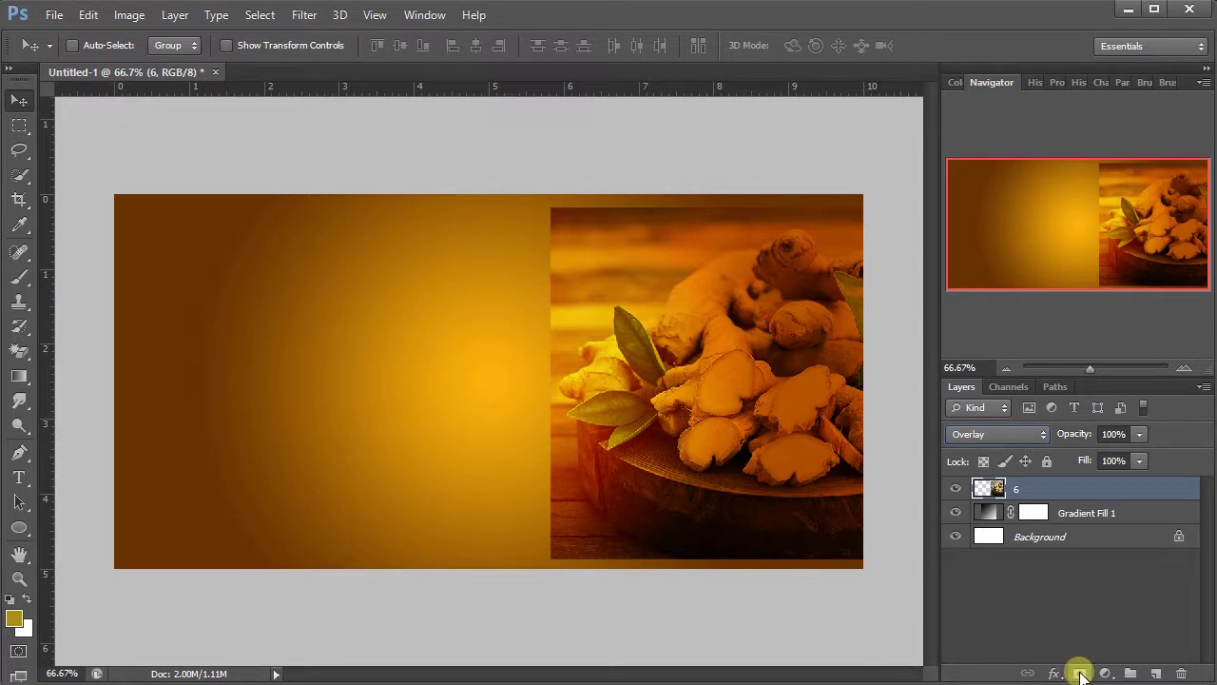
pyautogui.click(1080, 673)
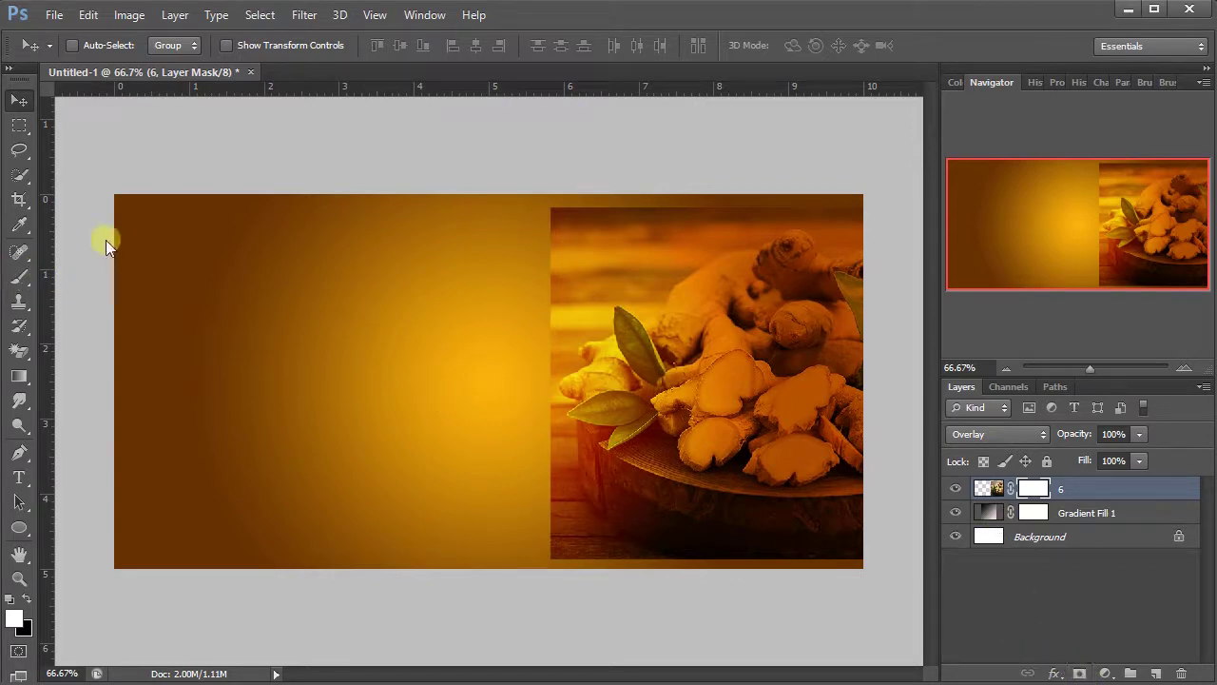
# - Paint black with a 150 px brush on the mask along the photo's left and bottom edges
pyautogui.click(19, 274)
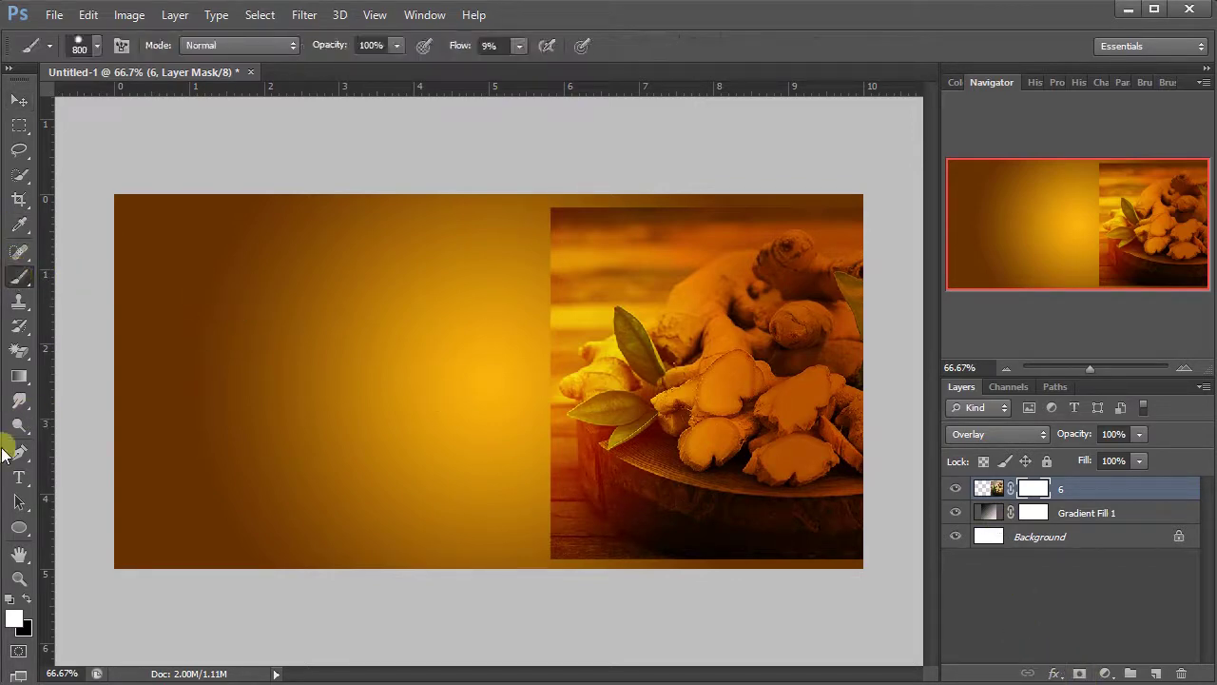
pyautogui.click(27, 600)
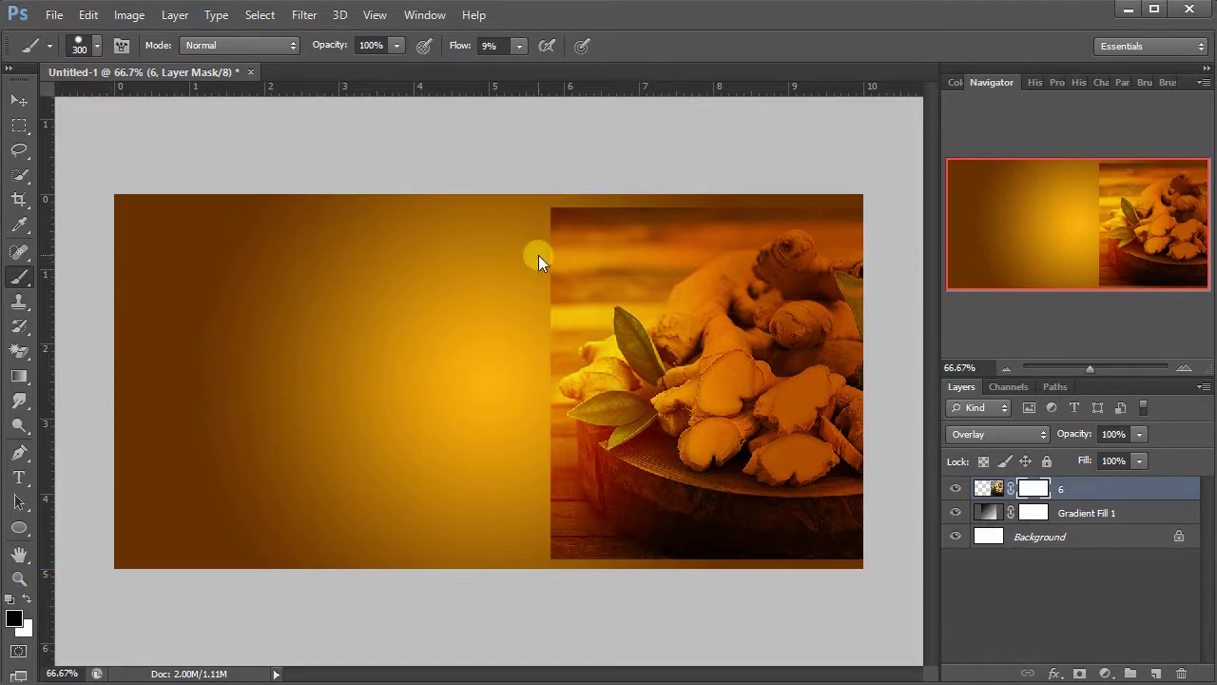
pyautogui.press('[')
pyautogui.press('[')
pyautogui.press('[')
pyautogui.press('[')
pyautogui.moveTo(551, 228); pyautogui.dragTo(587, 229)
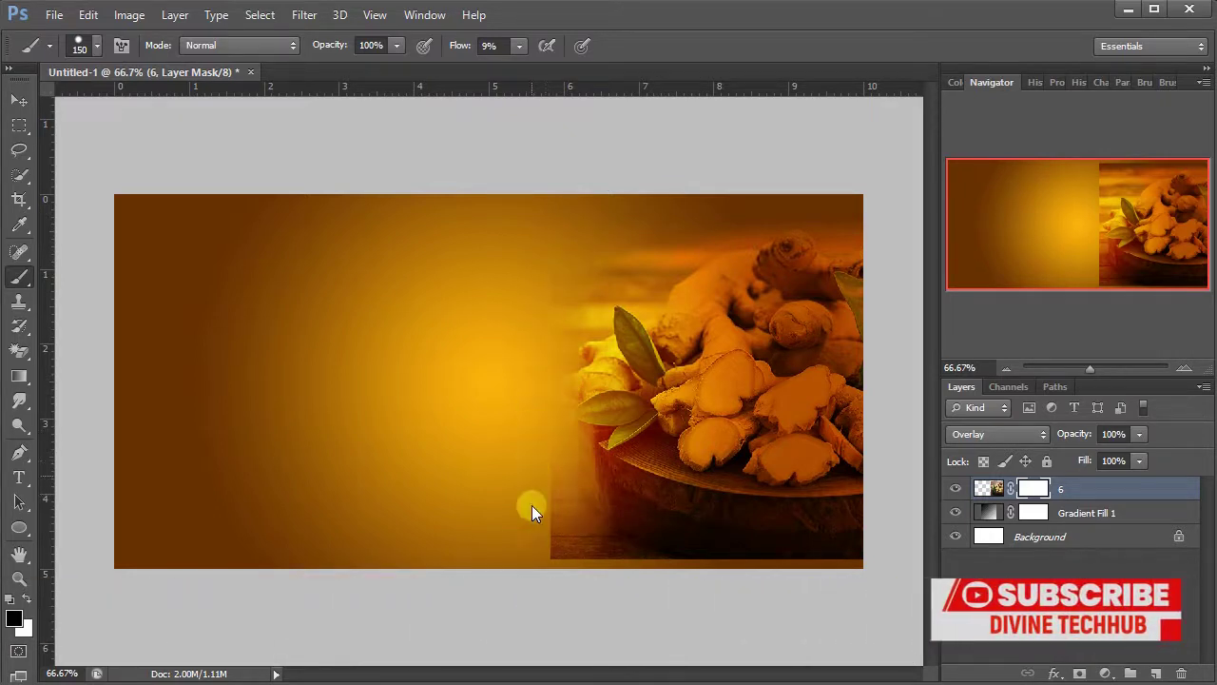
pyautogui.moveTo(556, 548)
pyautogui.mouseDown()
pyautogui.moveTo(607, 553)
pyautogui.moveTo(586, 554)
pyautogui.moveTo(486, 422)
pyautogui.mouseUp()
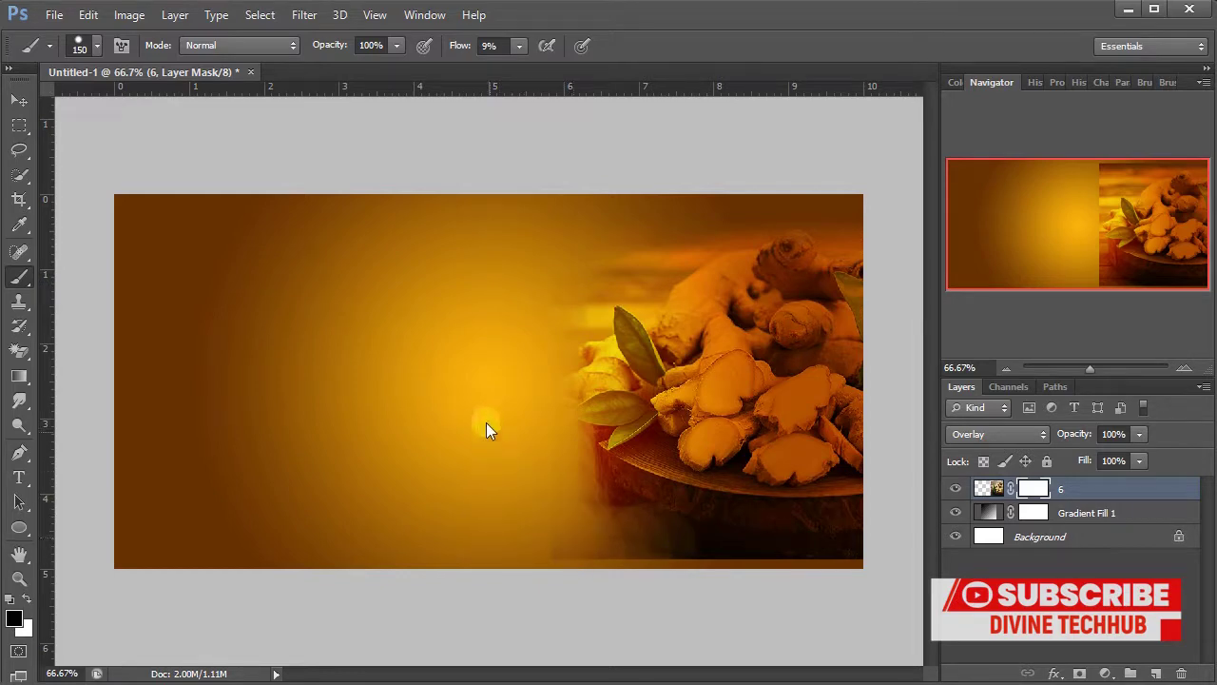
pyautogui.moveTo(474, 586)
pyautogui.mouseDown()
pyautogui.moveTo(903, 540)
pyautogui.moveTo(840, 596)
pyautogui.moveTo(739, 603)
pyautogui.moveTo(828, 578)
pyautogui.mouseUp()
pyautogui.moveTo(657, 606)
pyautogui.mouseDown()
pyautogui.moveTo(774, 577)
pyautogui.moveTo(593, 584)
pyautogui.mouseUp()
pyautogui.moveTo(793, 561); pyautogui.dragTo(547, 591)
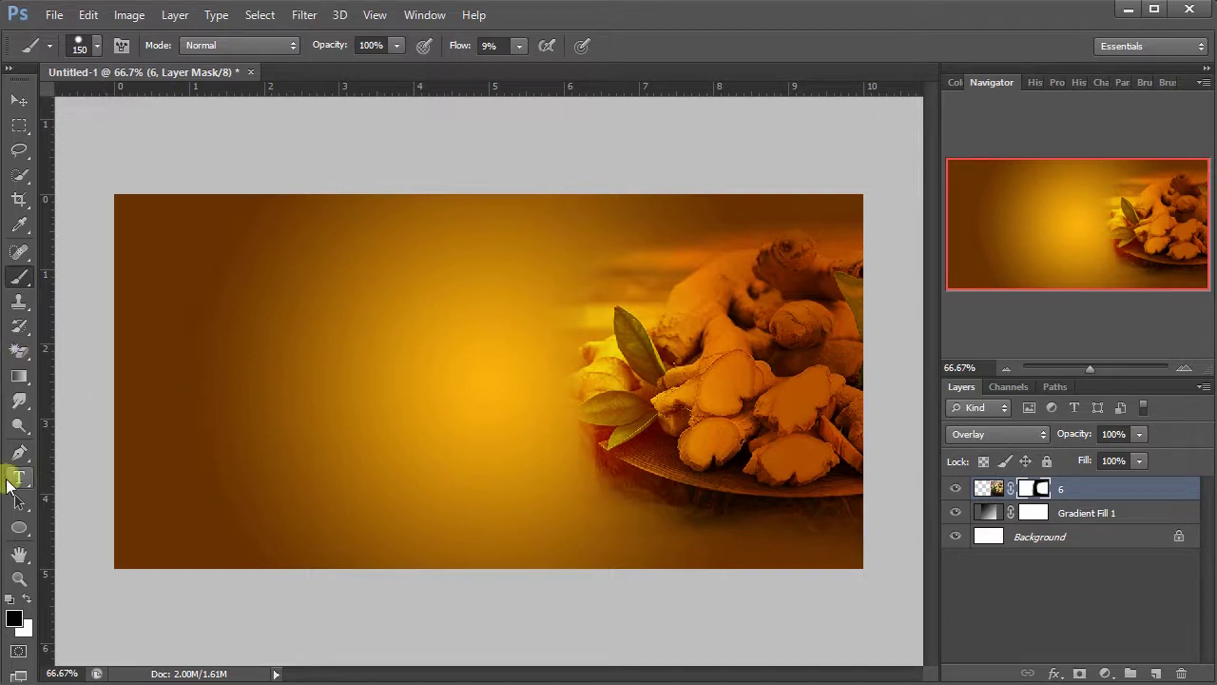
# - Draw a 9 px horizontal line across the lower banner with the Line Tool
pyautogui.moveTo(19, 527); pyautogui.dragTo(54, 523)
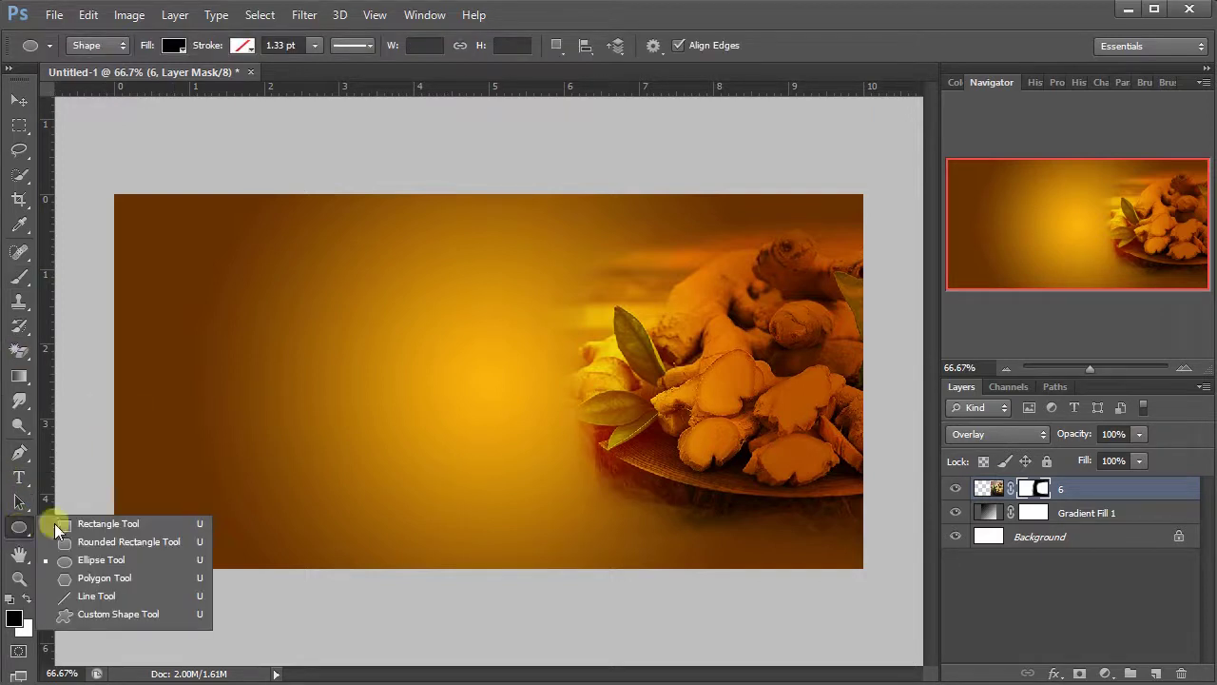
pyautogui.click(96, 603)
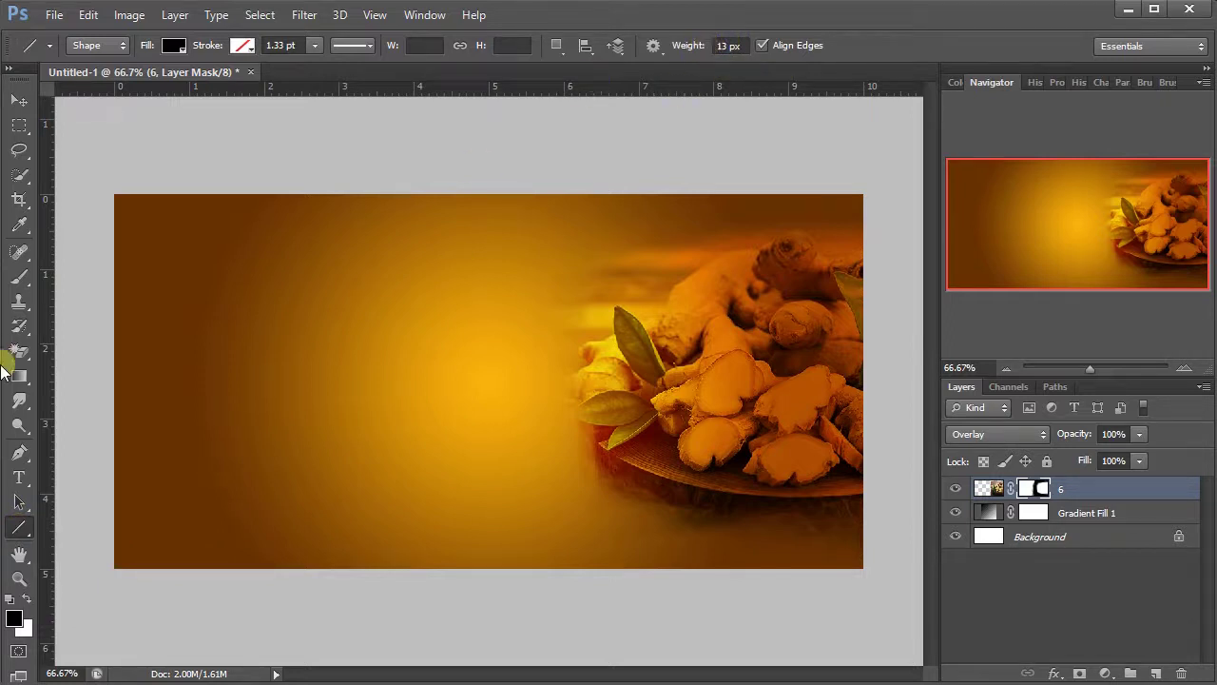
pyautogui.moveTo(19, 533); pyautogui.dragTo(62, 596)
pyautogui.moveTo(697, 45); pyautogui.dragTo(693, 46)
pyautogui.moveTo(109, 523); pyautogui.dragTo(876, 557)
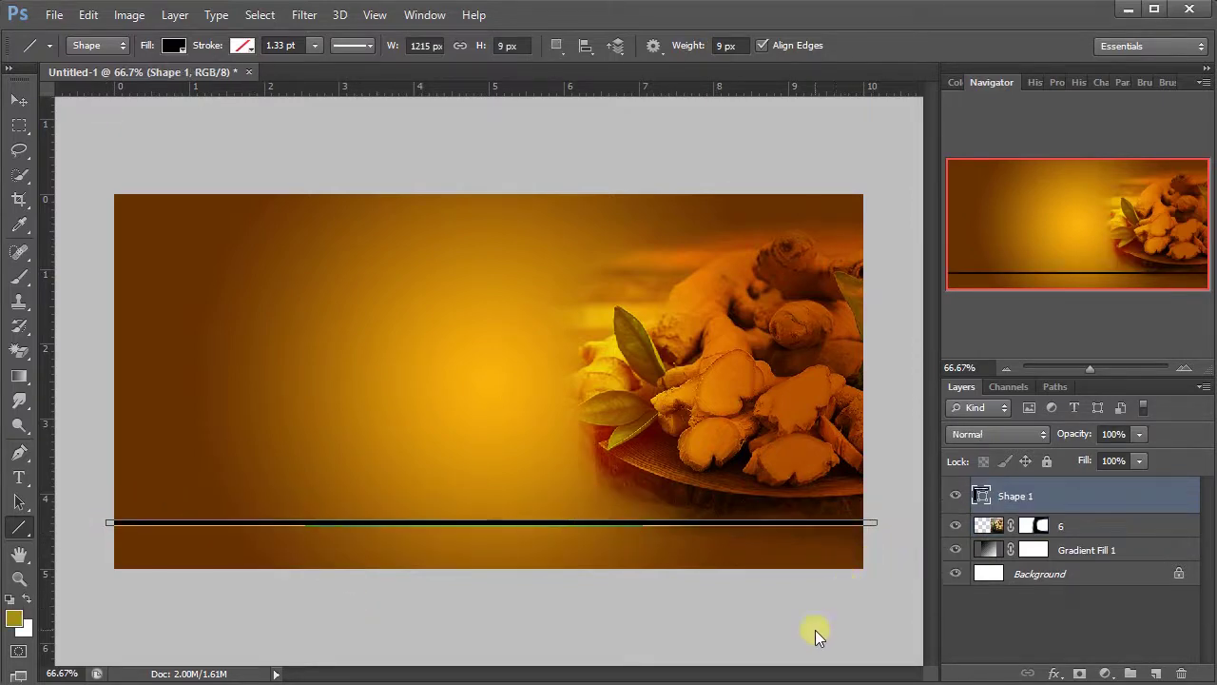
# - Change the line shape's fill colour to white
pyautogui.doubleClick(986, 496)
pyautogui.moveTo(519, 386); pyautogui.dragTo(420, 217)
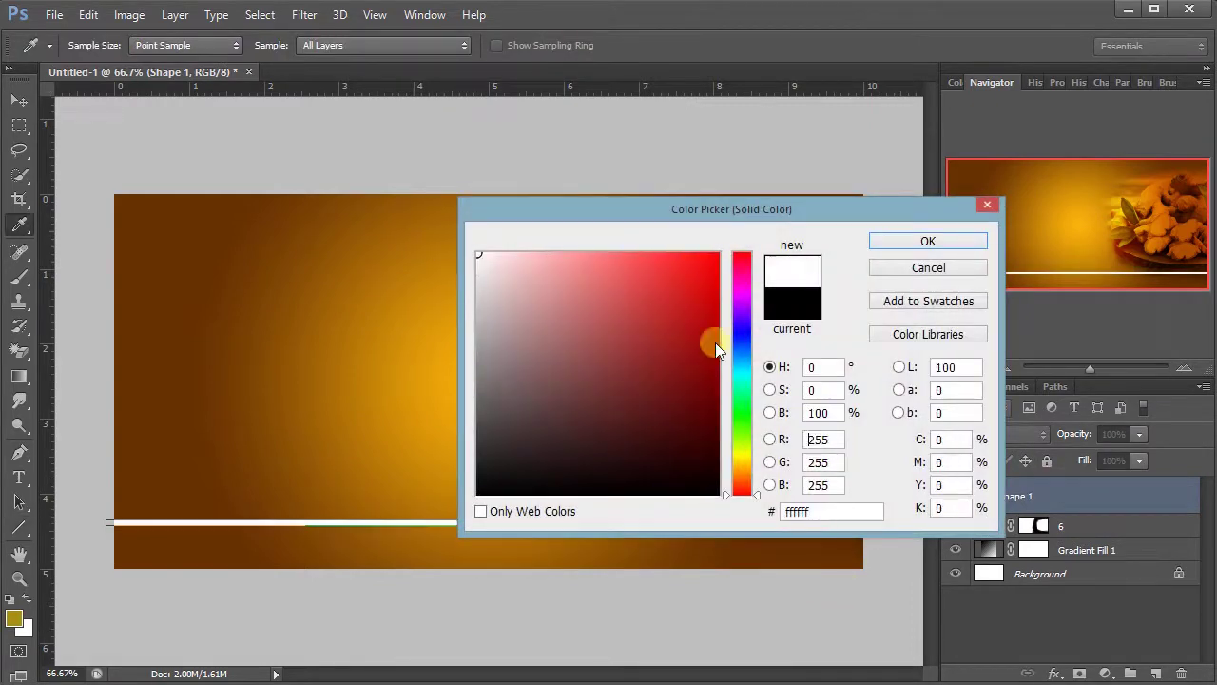
pyautogui.click(919, 241)
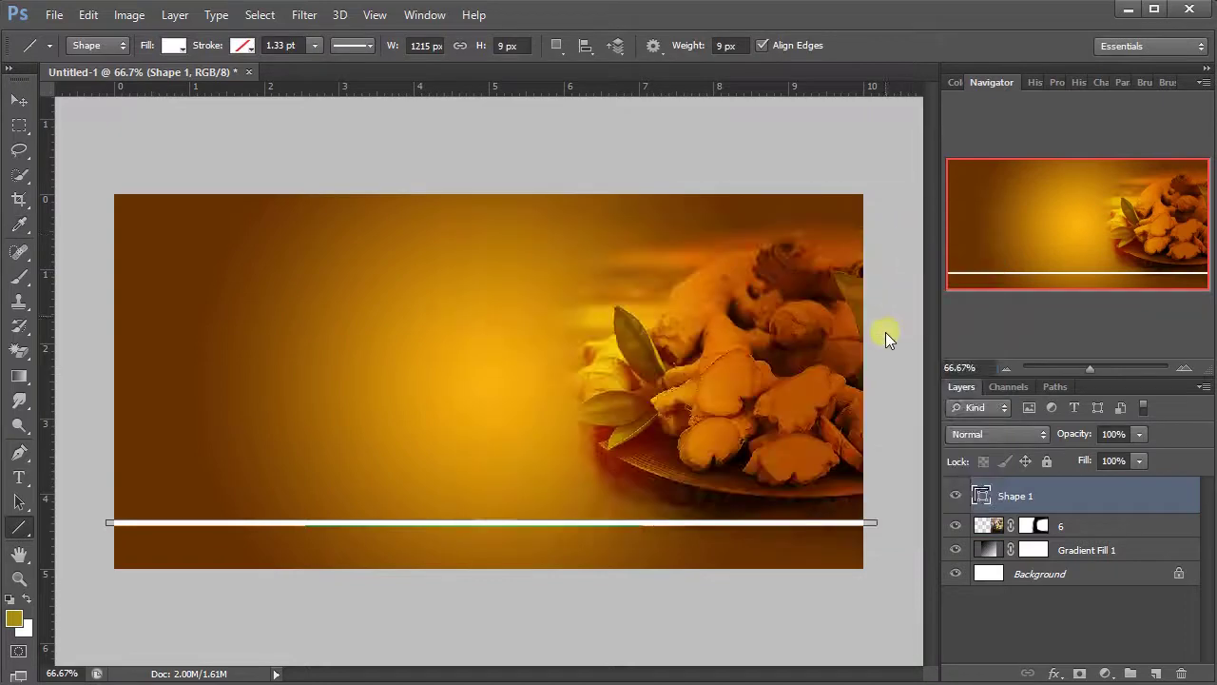
pyautogui.click(1081, 528)
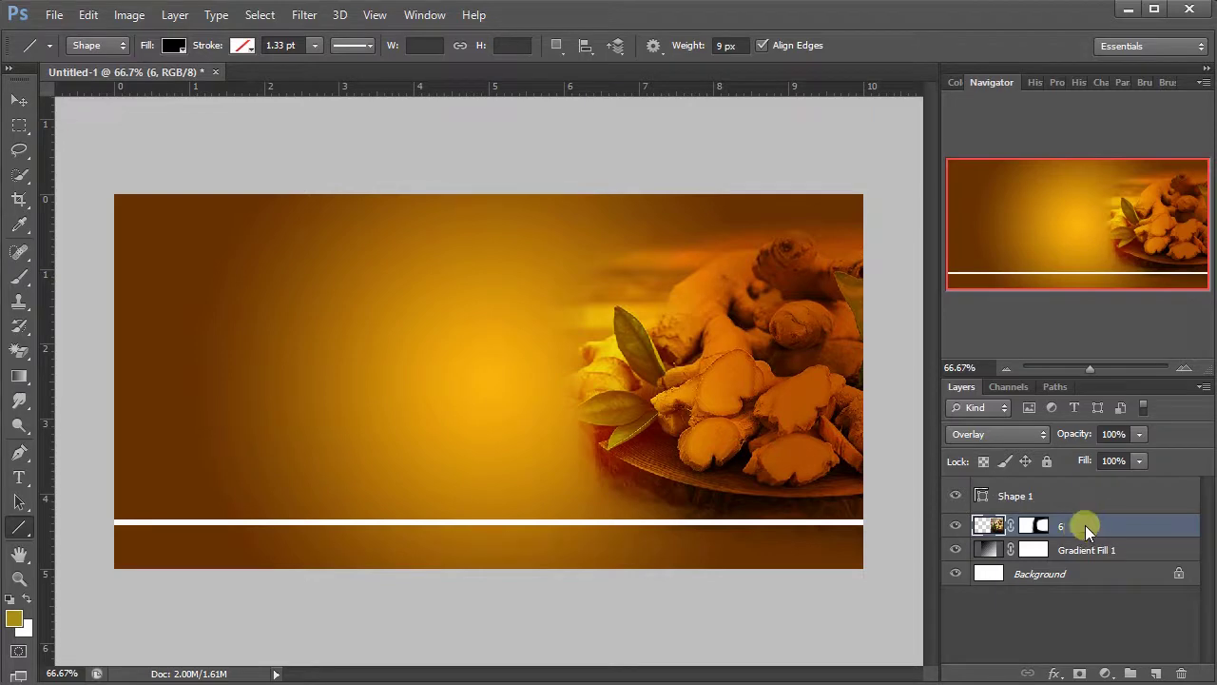
# - Type the title "Auntie Maggie's" at the banner's upper left
pyautogui.click(1062, 497)
pyautogui.click(18, 477)
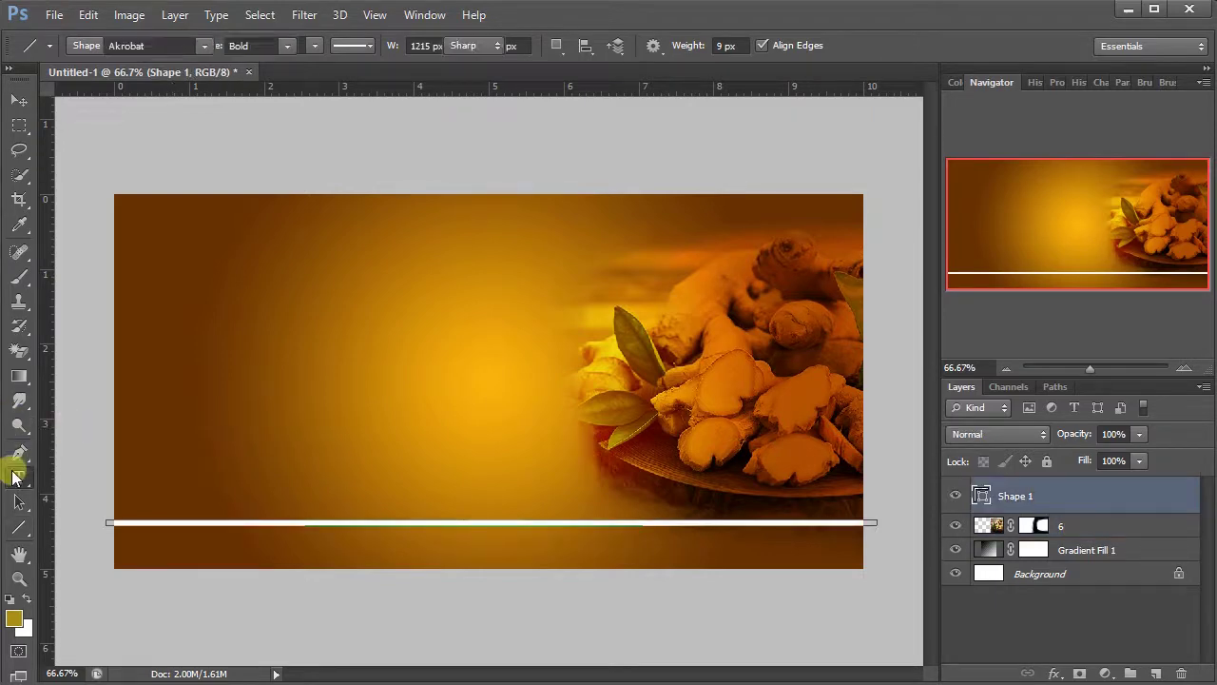
pyautogui.click(310, 278)
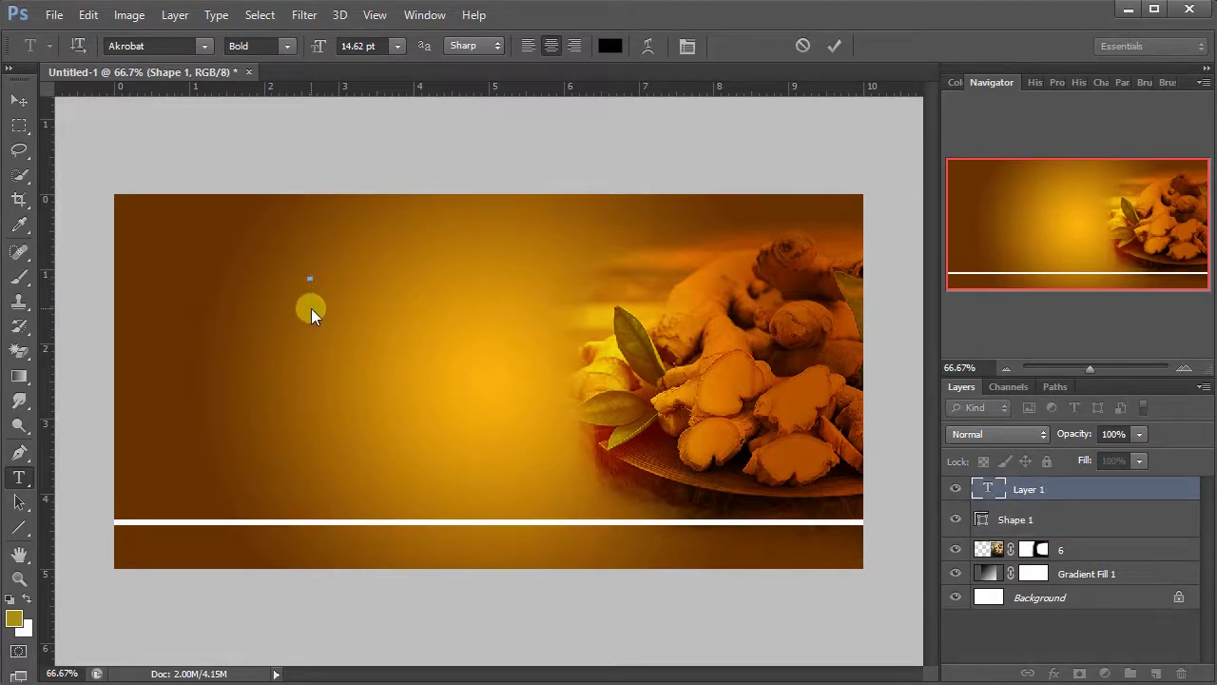
pyautogui.write('Aunt')
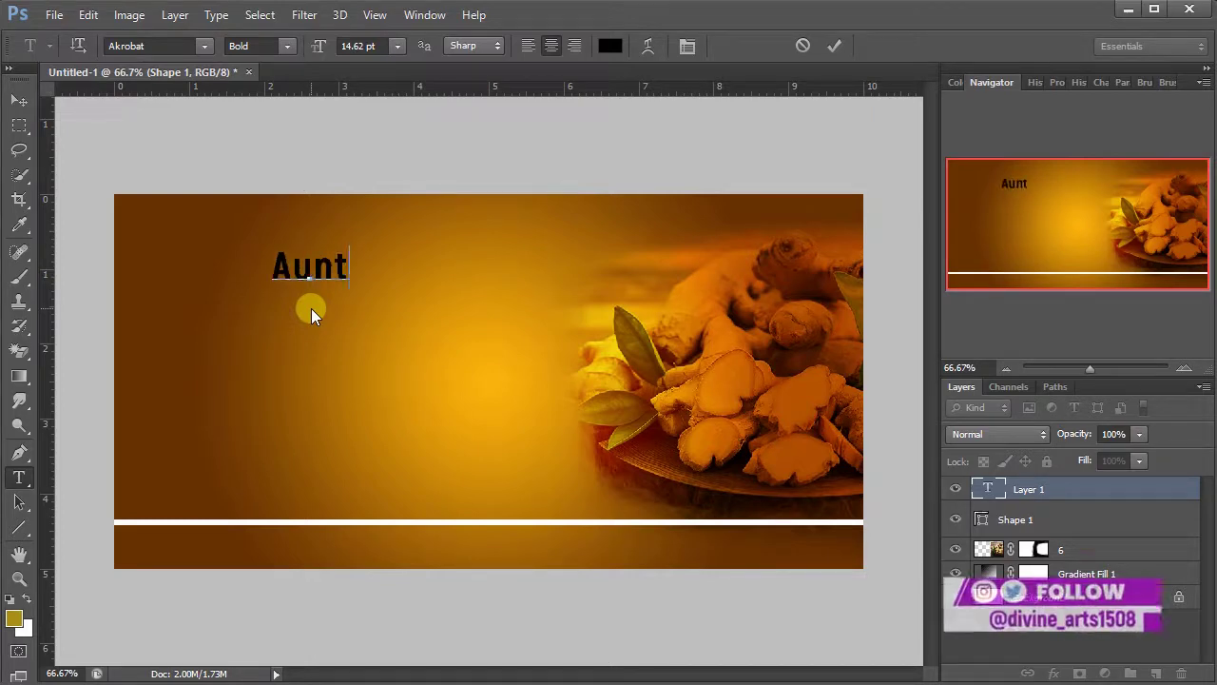
pyautogui.write('ie Ma')
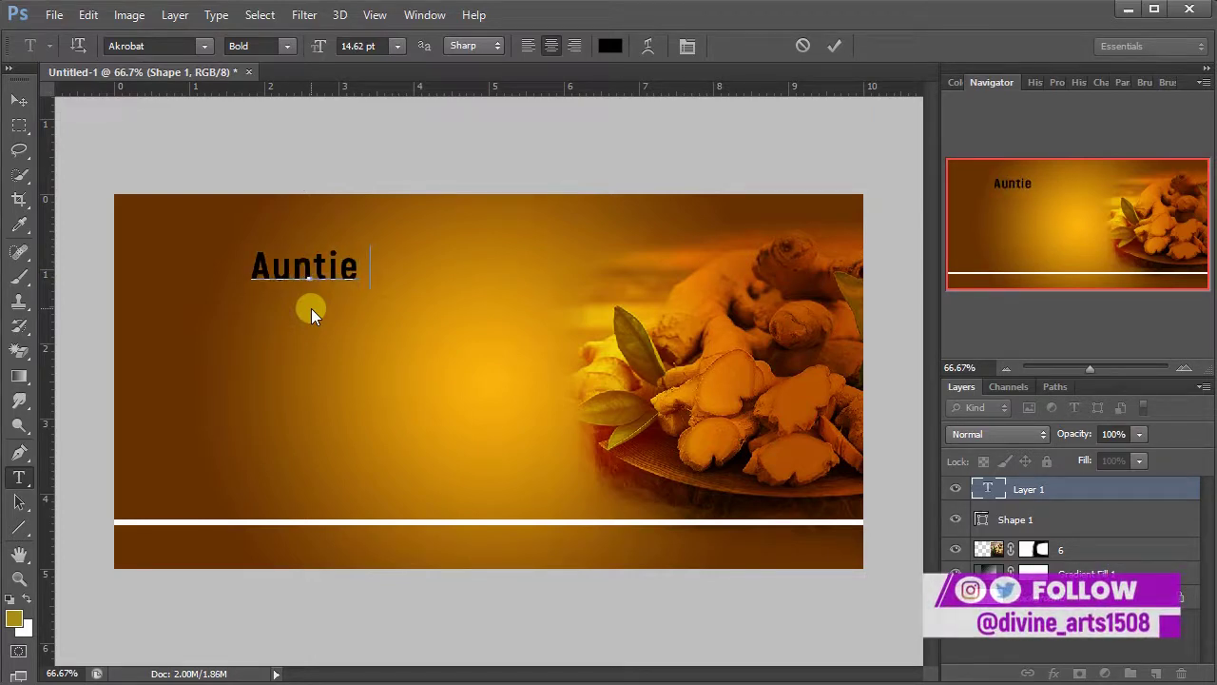
pyautogui.write('ggie')
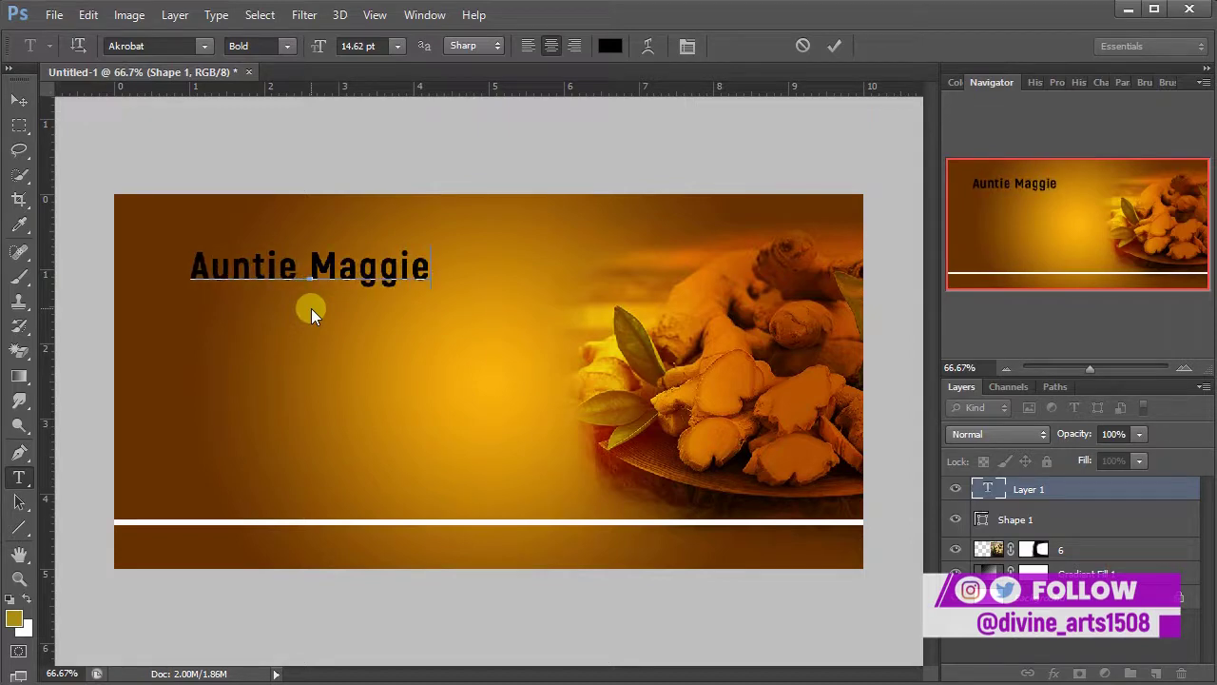
pyautogui.write("'")
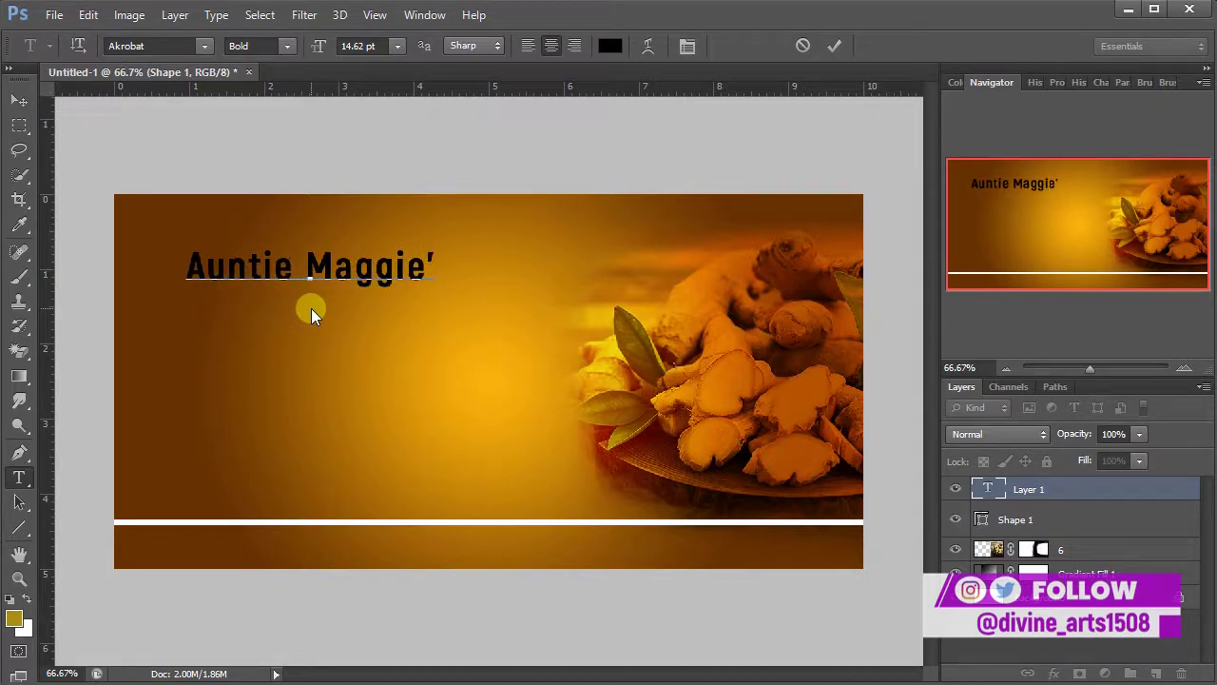
pyautogui.write('sAAAA')
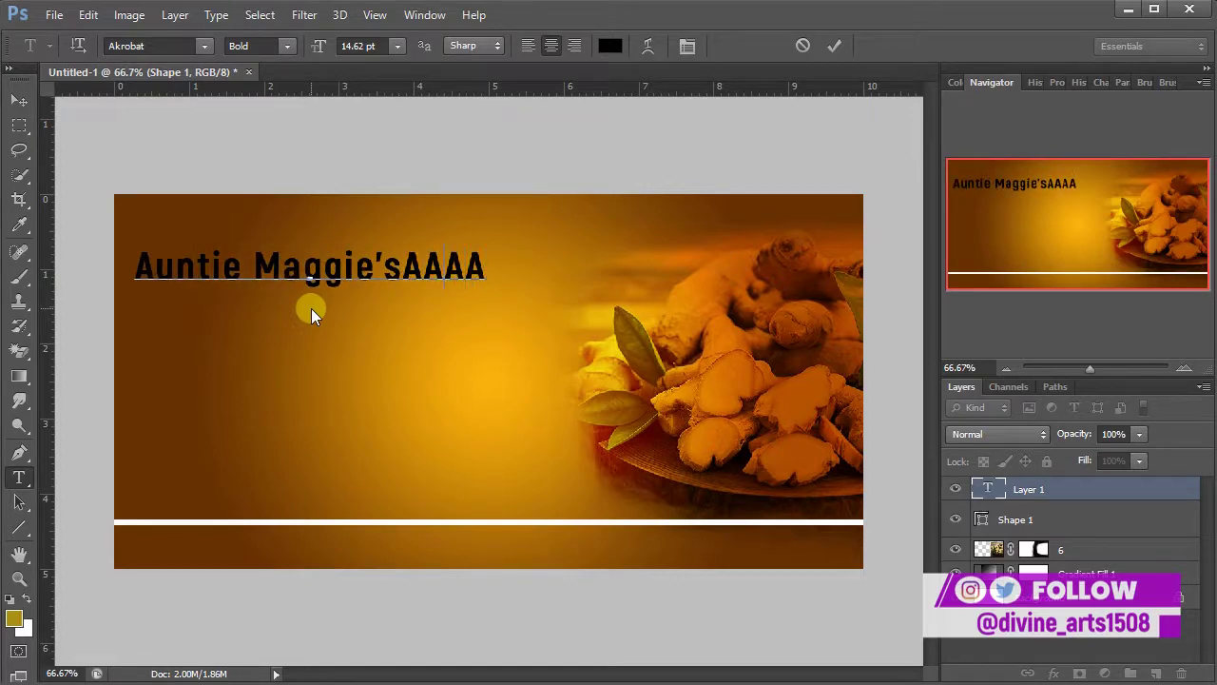
# - Remove the stray characters so the title ends exactly in "Maggie's", then select all of it
pyautogui.press('BackSpace')
pyautogui.press('BackSpace')
pyautogui.press('BackSpace')
pyautogui.press('BackSpace')
pyautogui.press('BackSpace')
pyautogui.press('BackSpace')
pyautogui.press('BackSpace')
pyautogui.write('e')
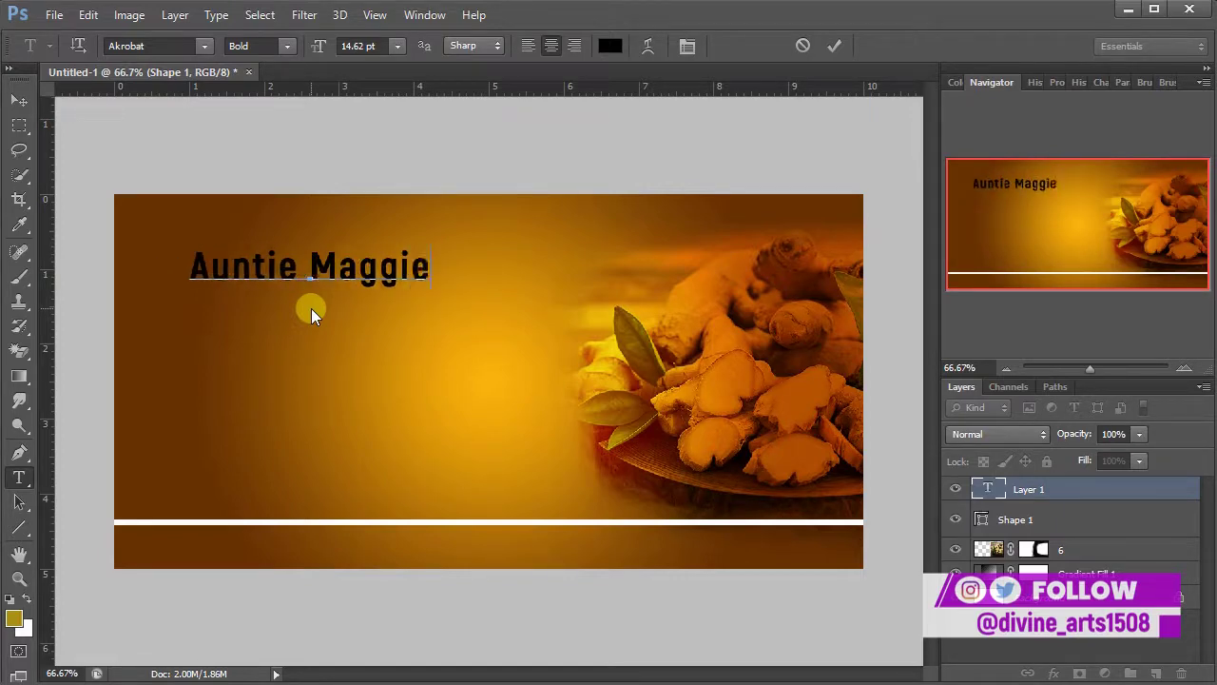
pyautogui.write('"s')
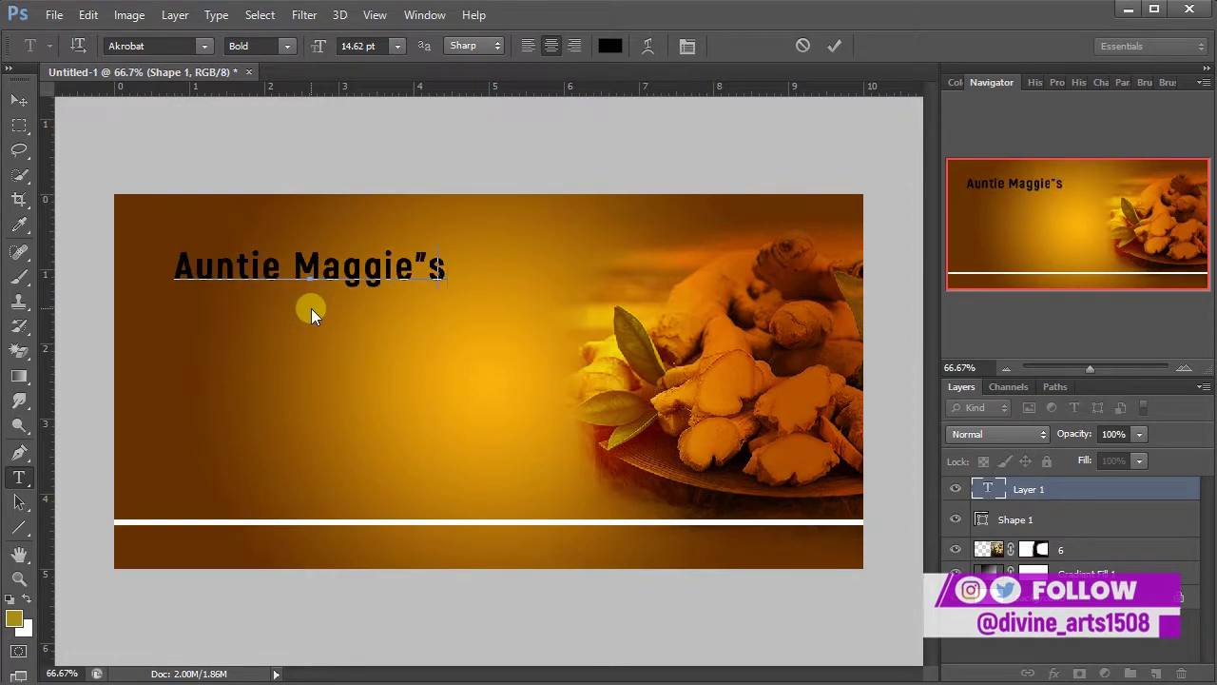
pyautogui.press('BackSpace')
pyautogui.press('BackSpace')
pyautogui.write(':')
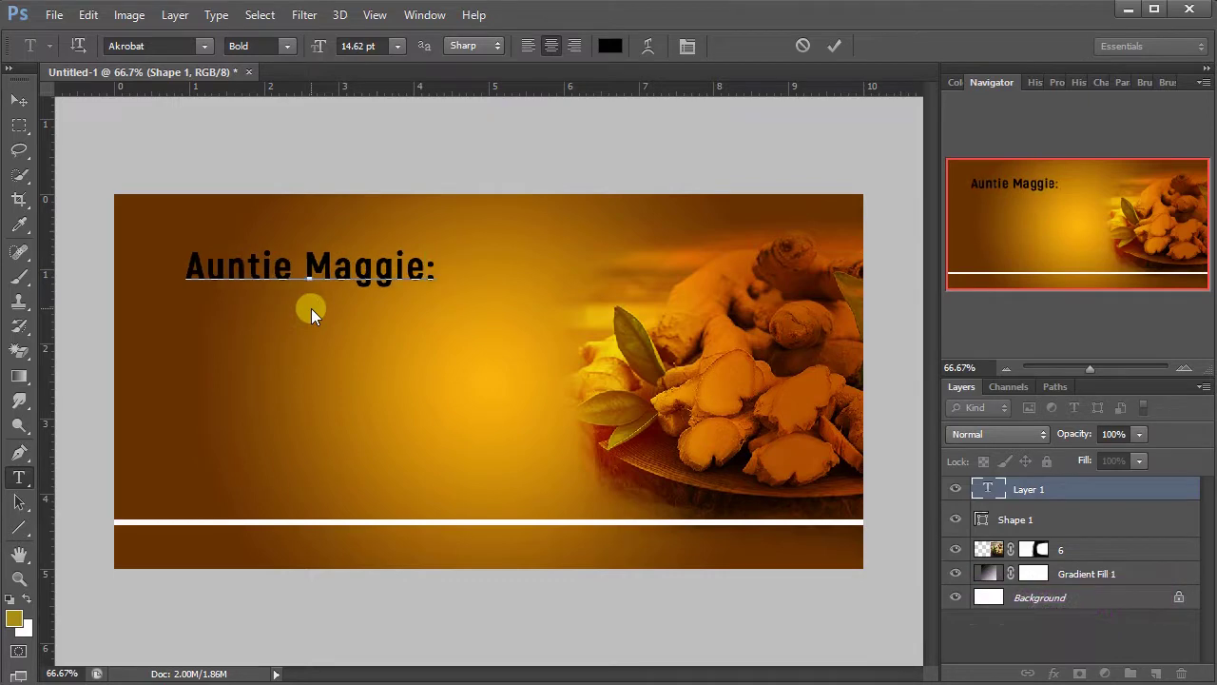
pyautogui.press('BackSpace')
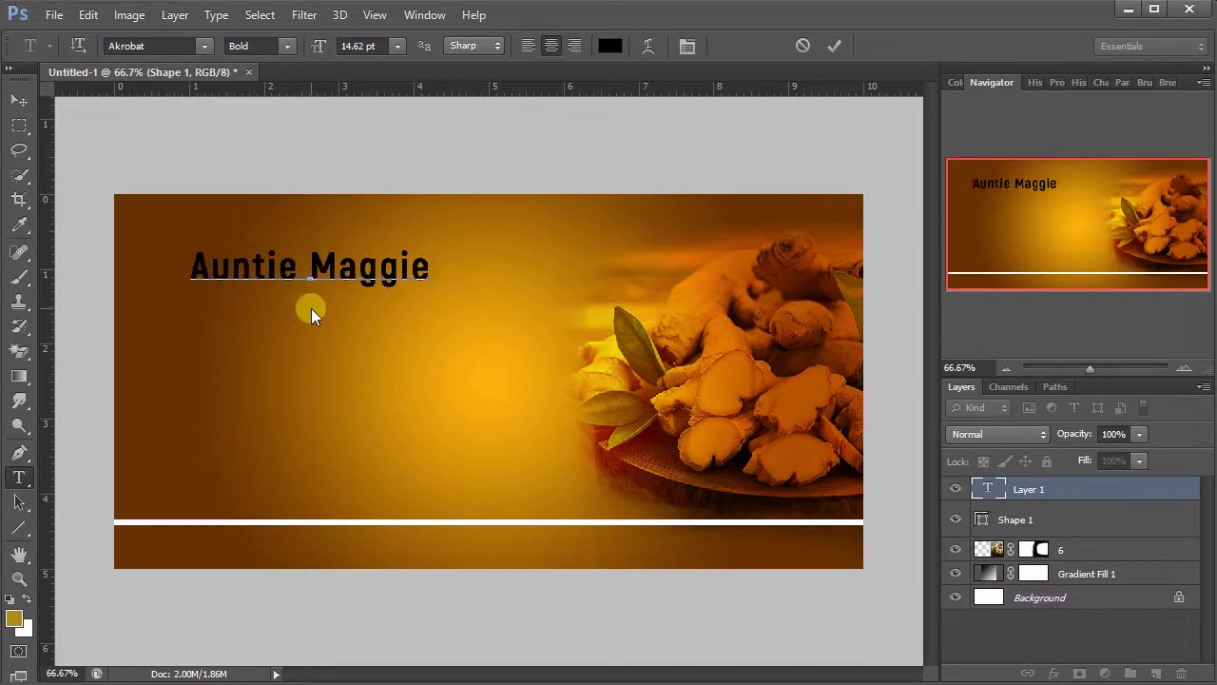
pyautogui.write('"')
pyautogui.press('BackSpace')
pyautogui.write("'")
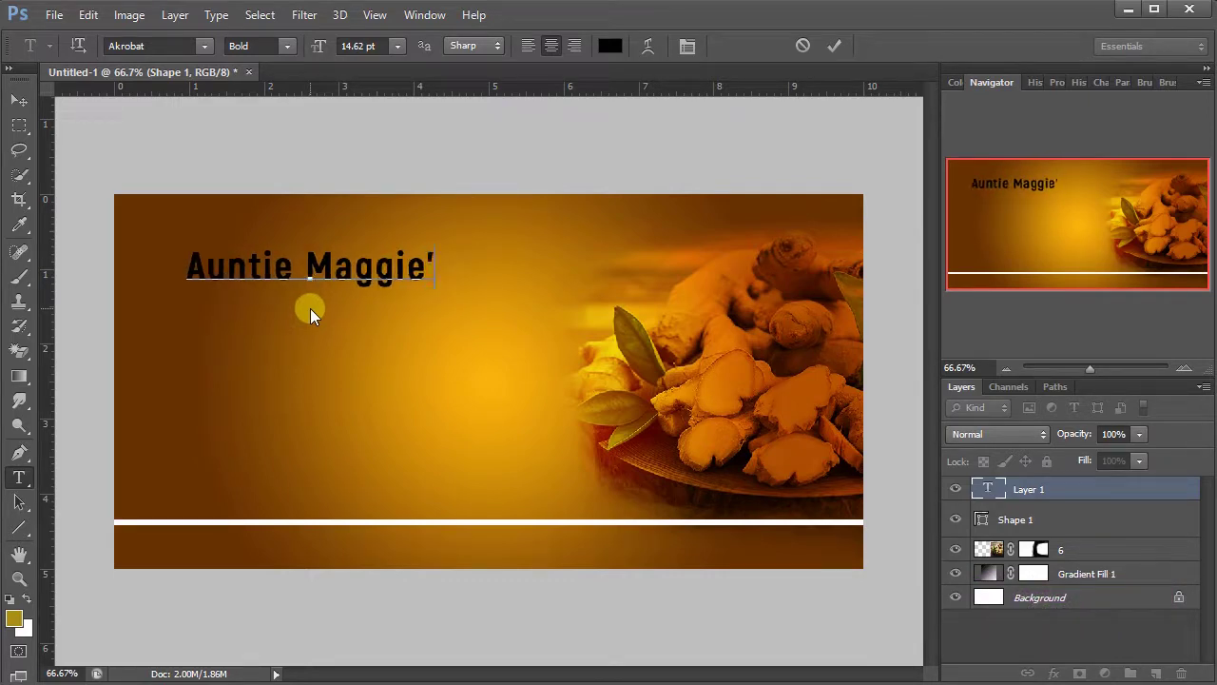
pyautogui.write('s')
pyautogui.hotkey('ctrl', 'a')
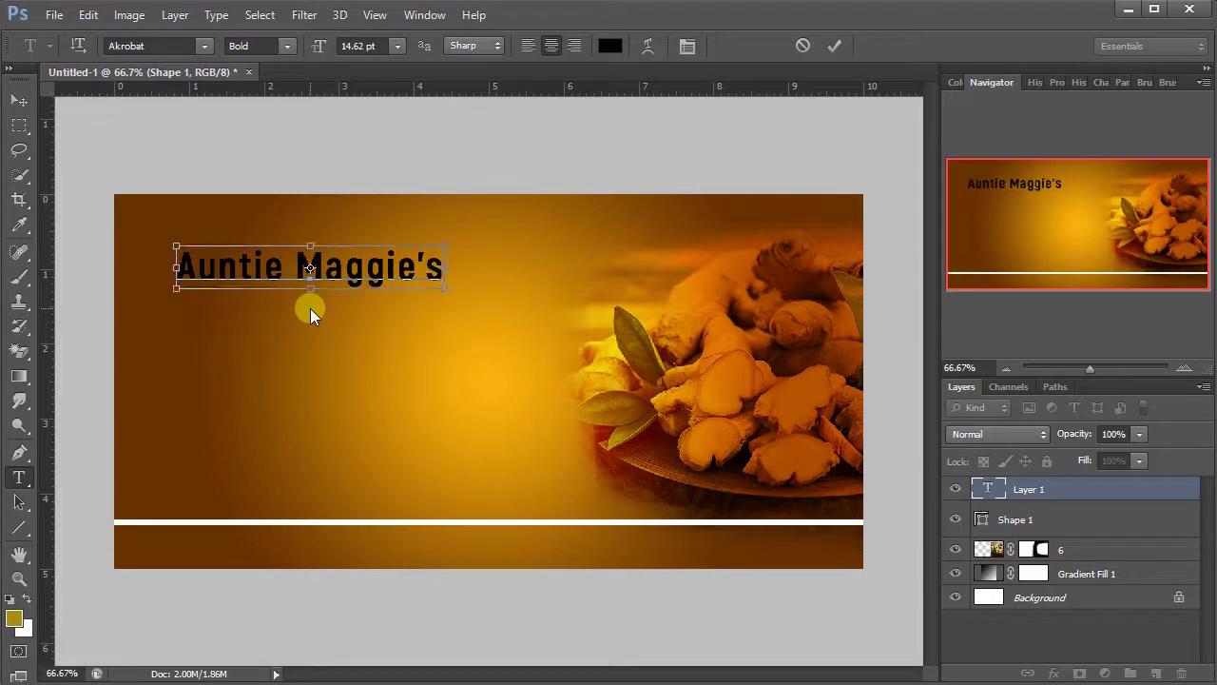
# - Move the title toward the top centre and set its font to Poppins Bold
pyautogui.moveTo(411, 354); pyautogui.dragTo(545, 349)
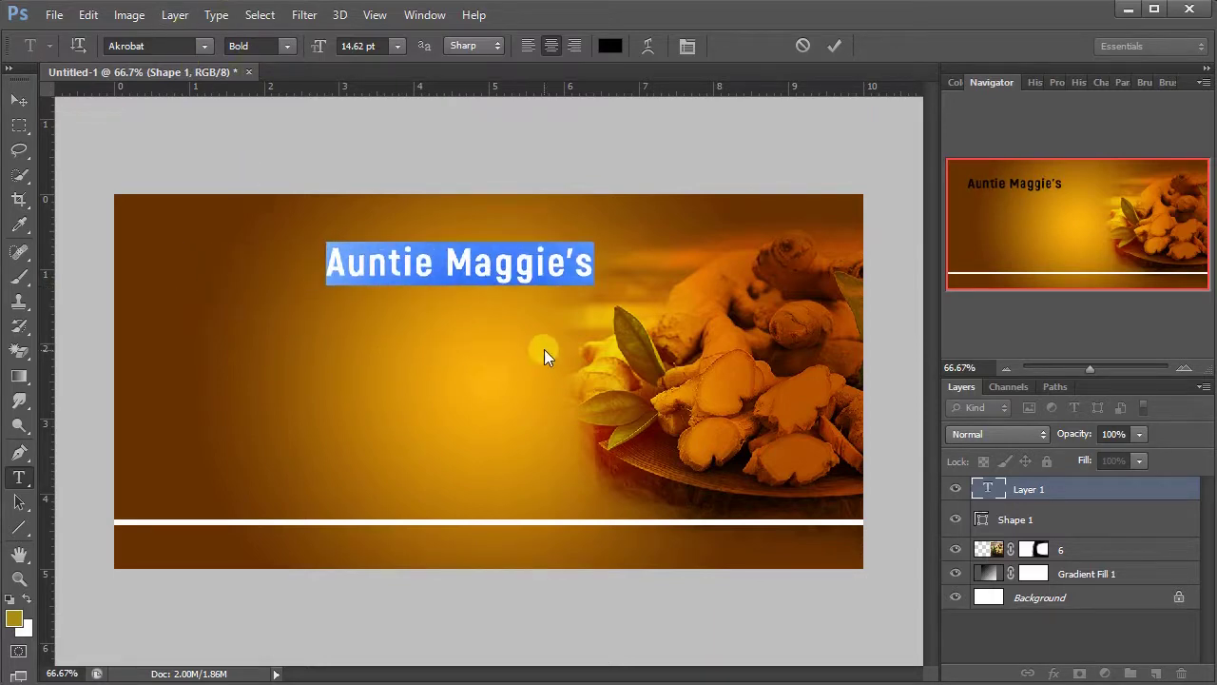
pyautogui.click(197, 43)
pyautogui.click(169, 47)
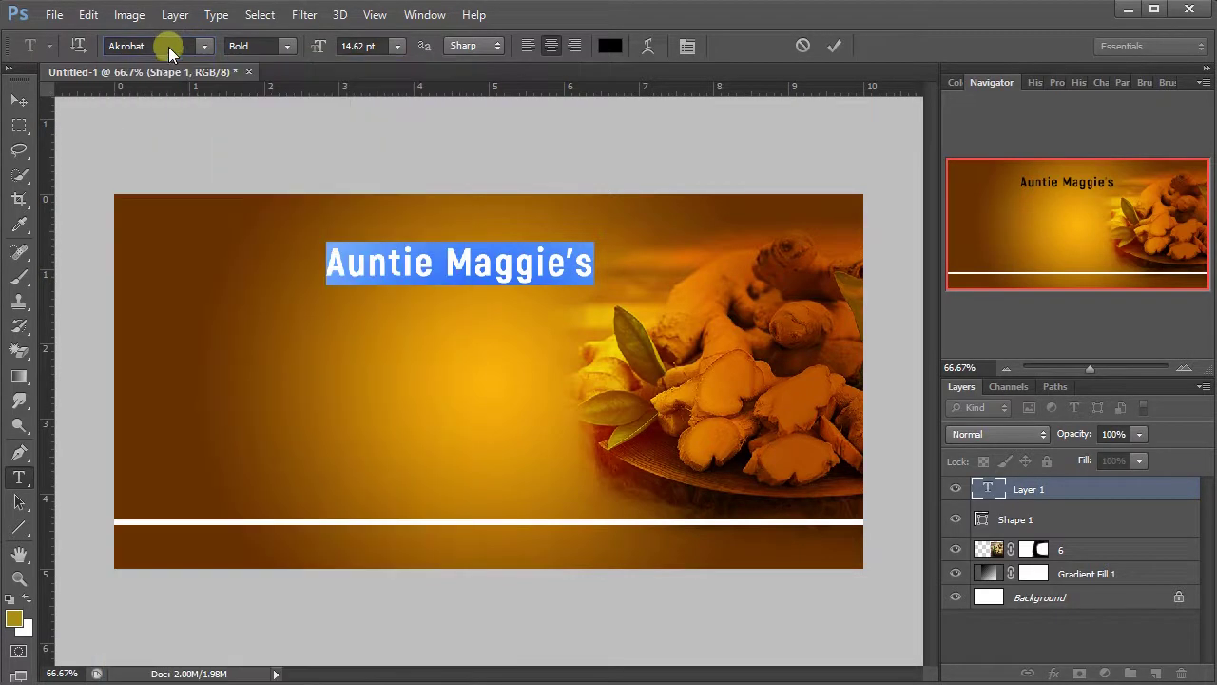
pyautogui.write('P')
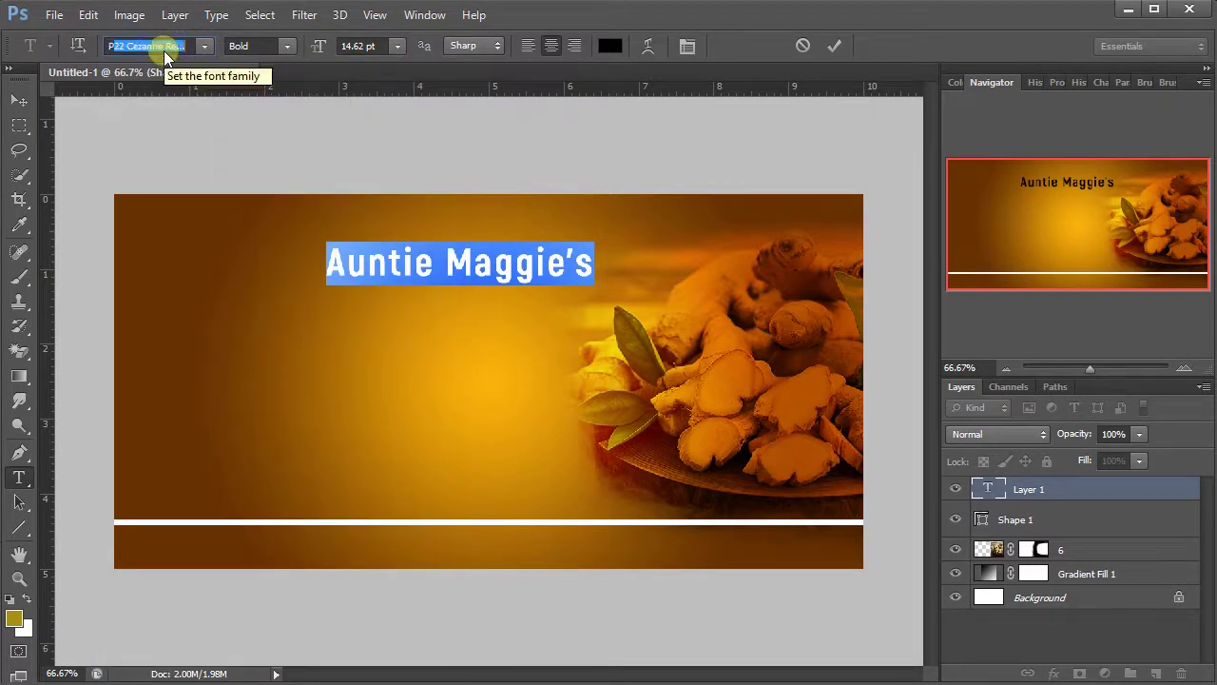
pyautogui.write('oppins')
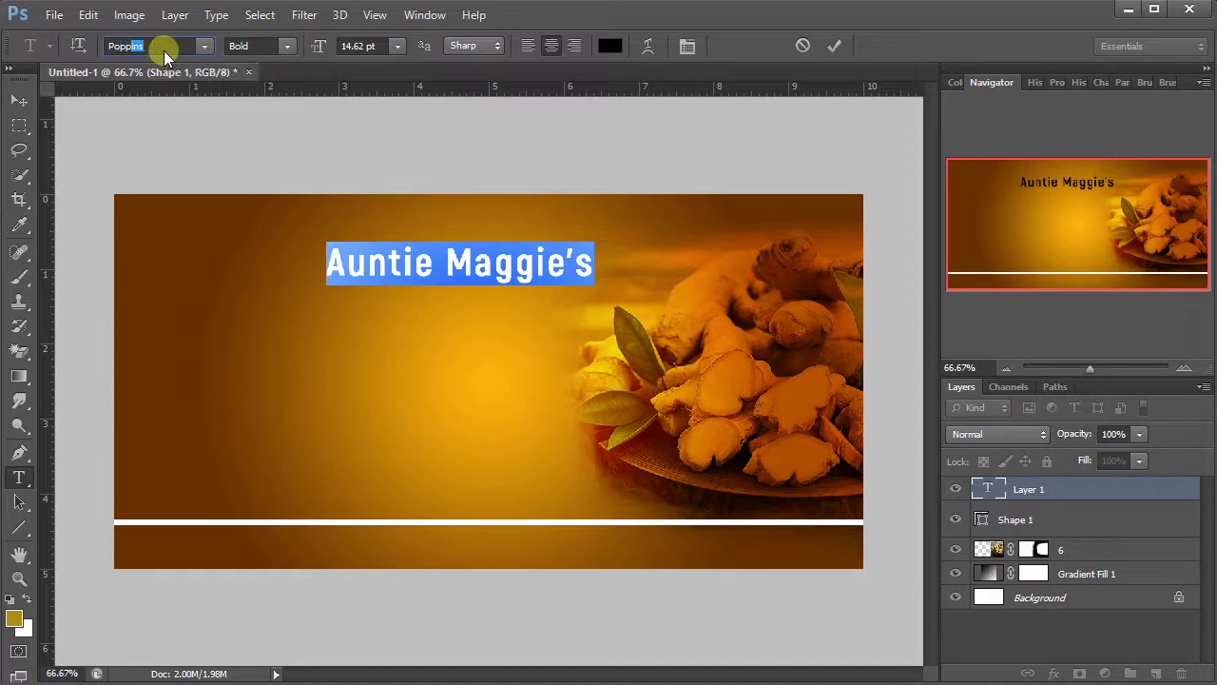
pyautogui.press('Return')
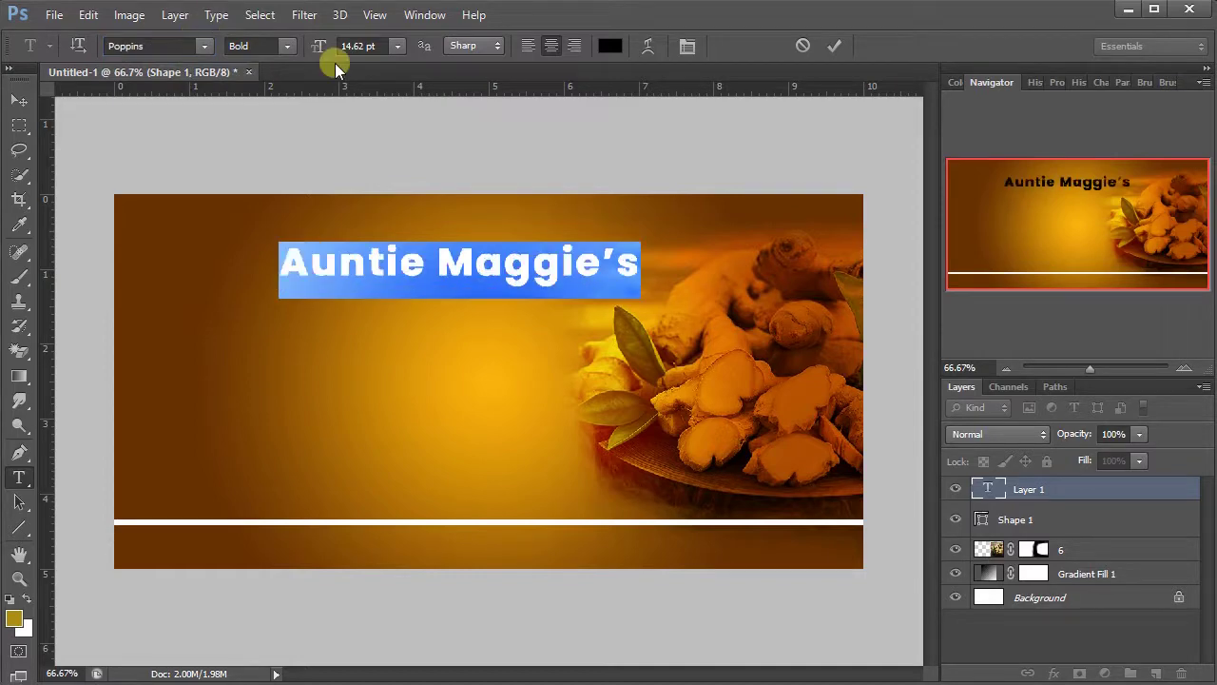
# - Colour the title text bright blue, hex 0018ff
pyautogui.click(610, 45)
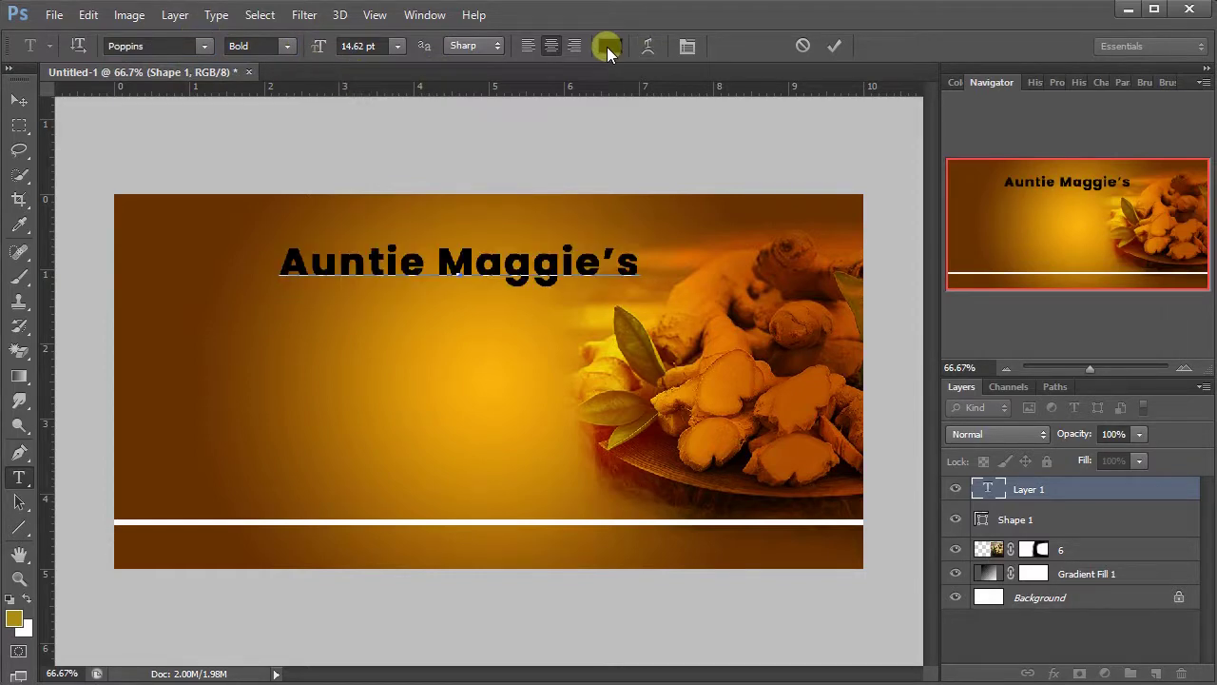
pyautogui.click(746, 339)
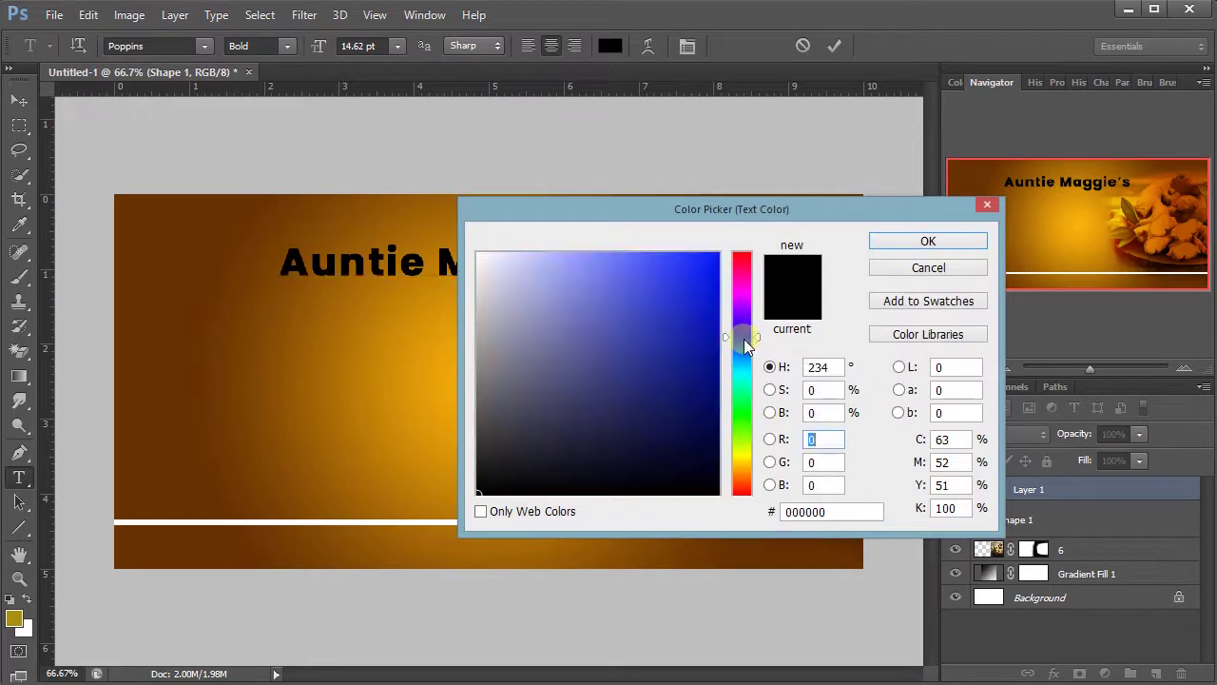
pyautogui.moveTo(704, 318); pyautogui.dragTo(746, 302)
pyautogui.moveTo(636, 208); pyautogui.dragTo(638, 200)
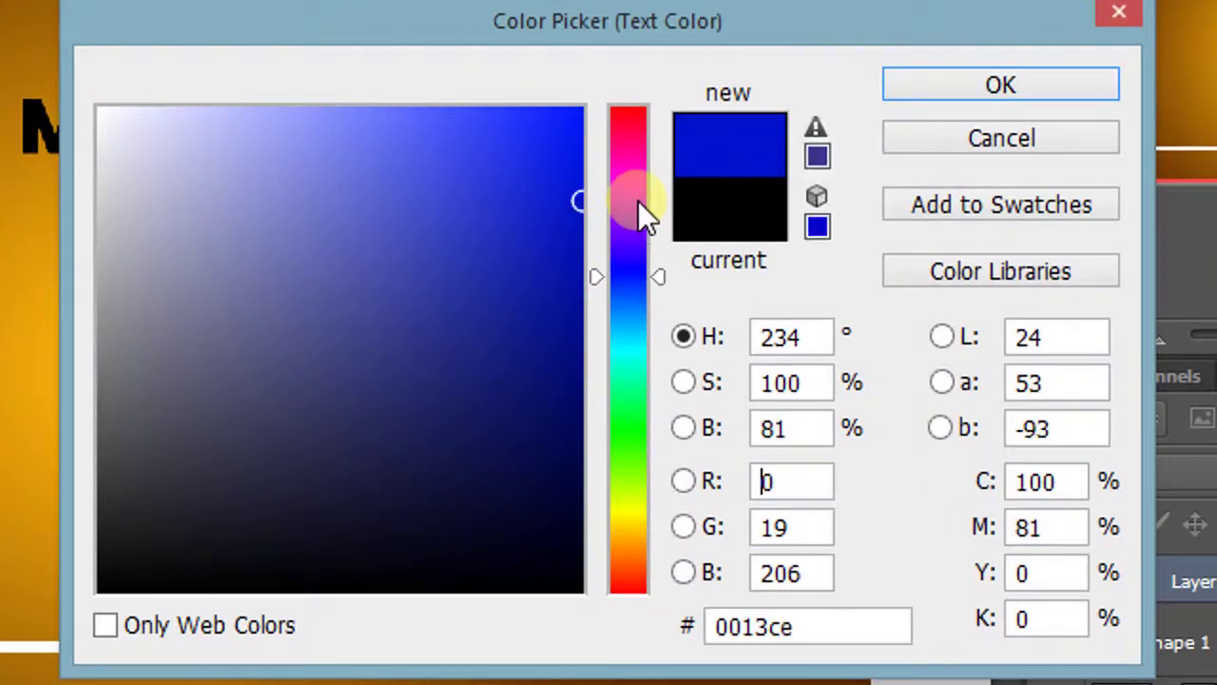
pyautogui.moveTo(554, 182); pyautogui.dragTo(623, 91)
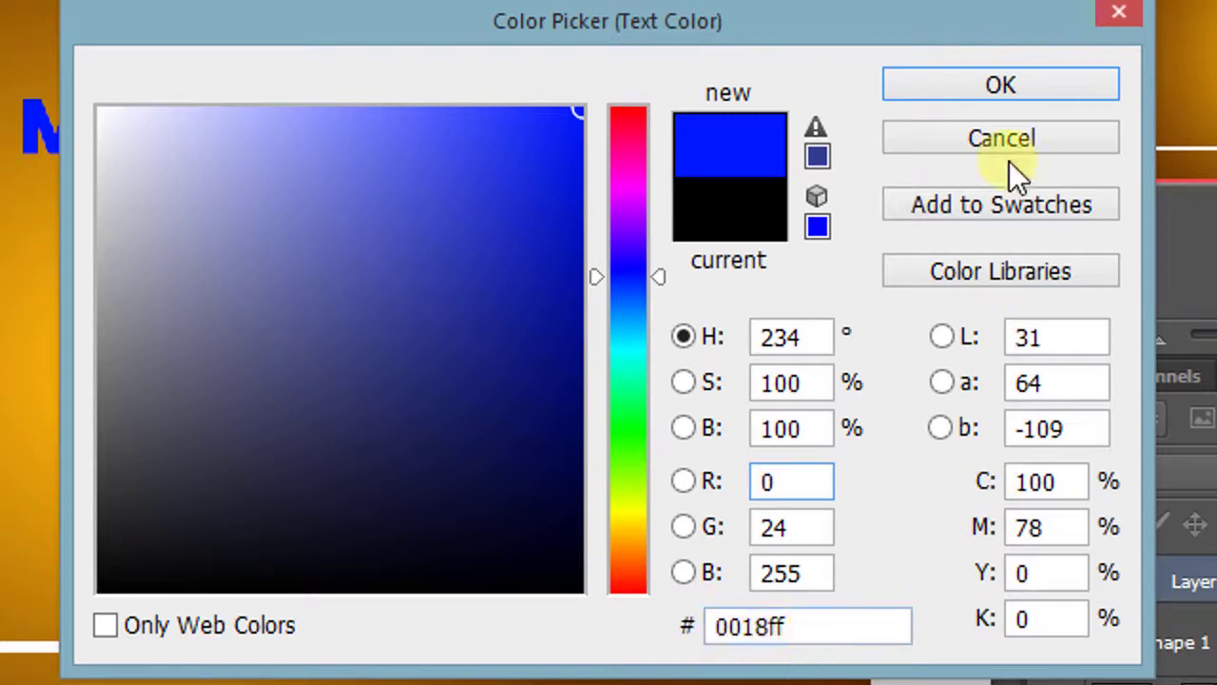
pyautogui.click(996, 82)
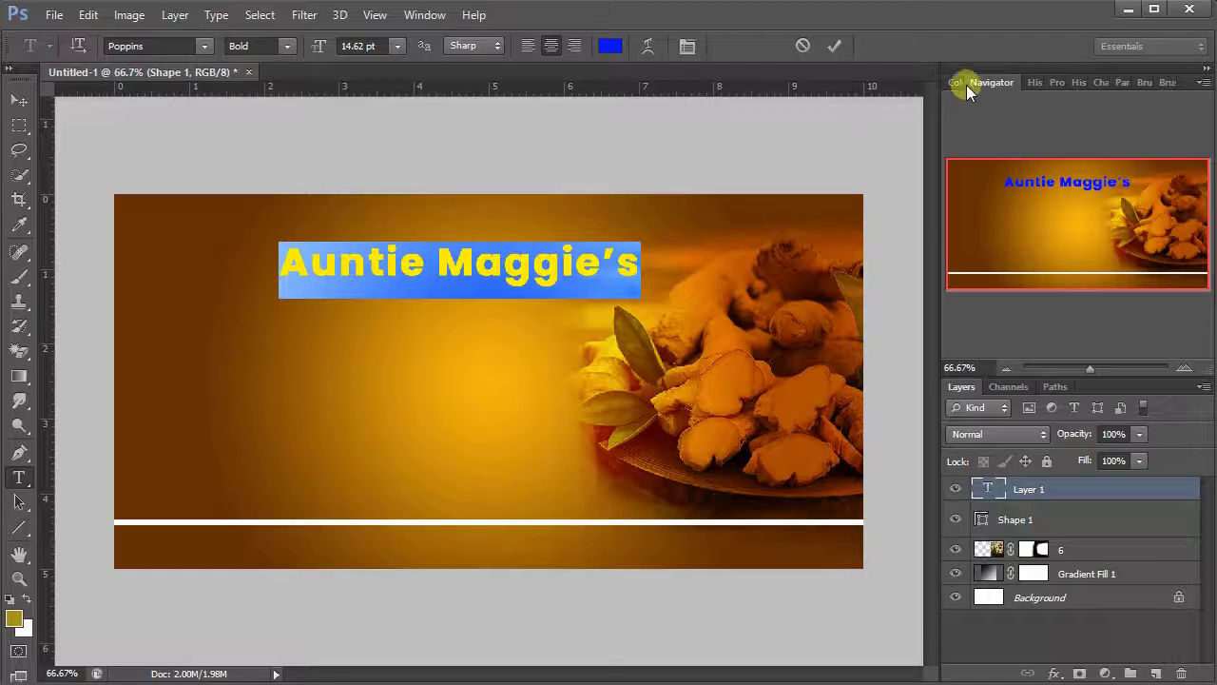
# - Give the title -20 tracking and a 24.62 pt size, then commit the edits
pyautogui.click(1103, 84)
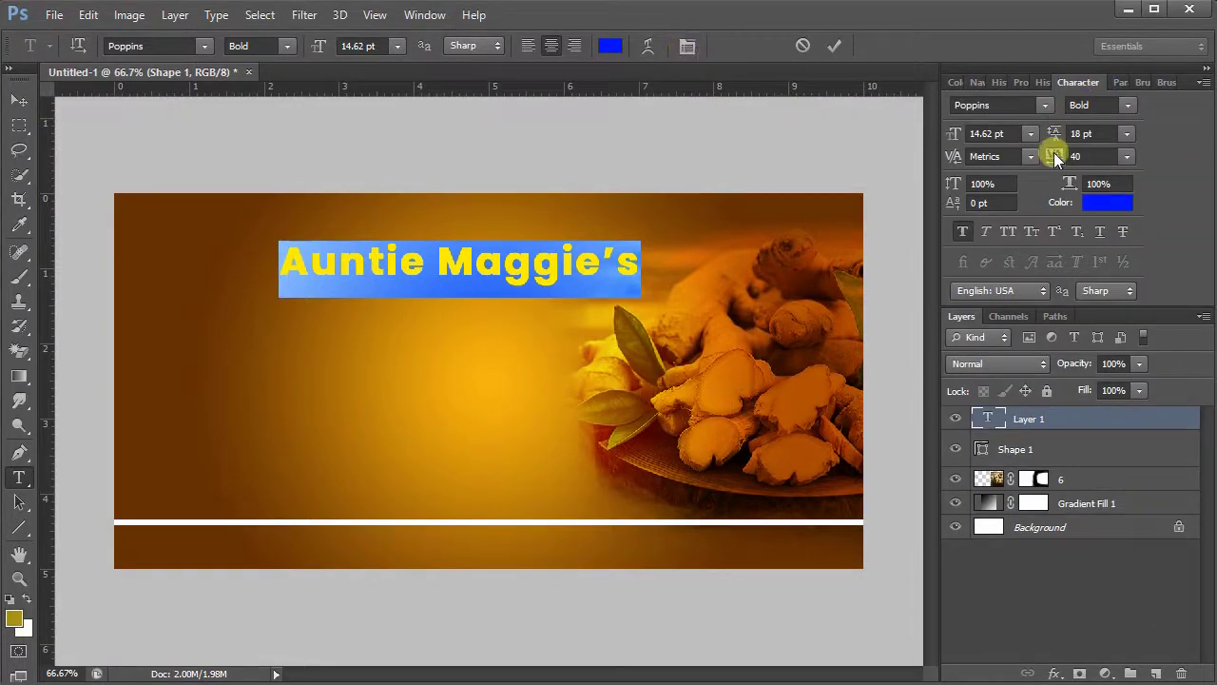
pyautogui.moveTo(1054, 154); pyautogui.dragTo(1053, 156)
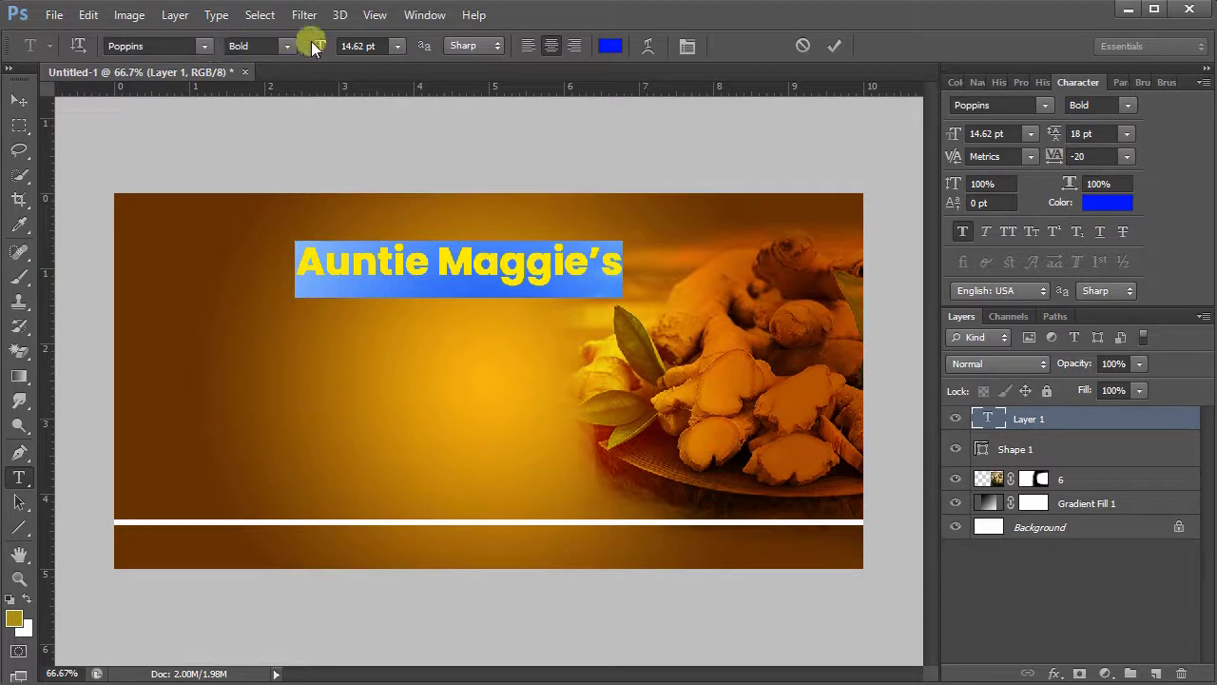
pyautogui.moveTo(313, 43); pyautogui.dragTo(323, 43)
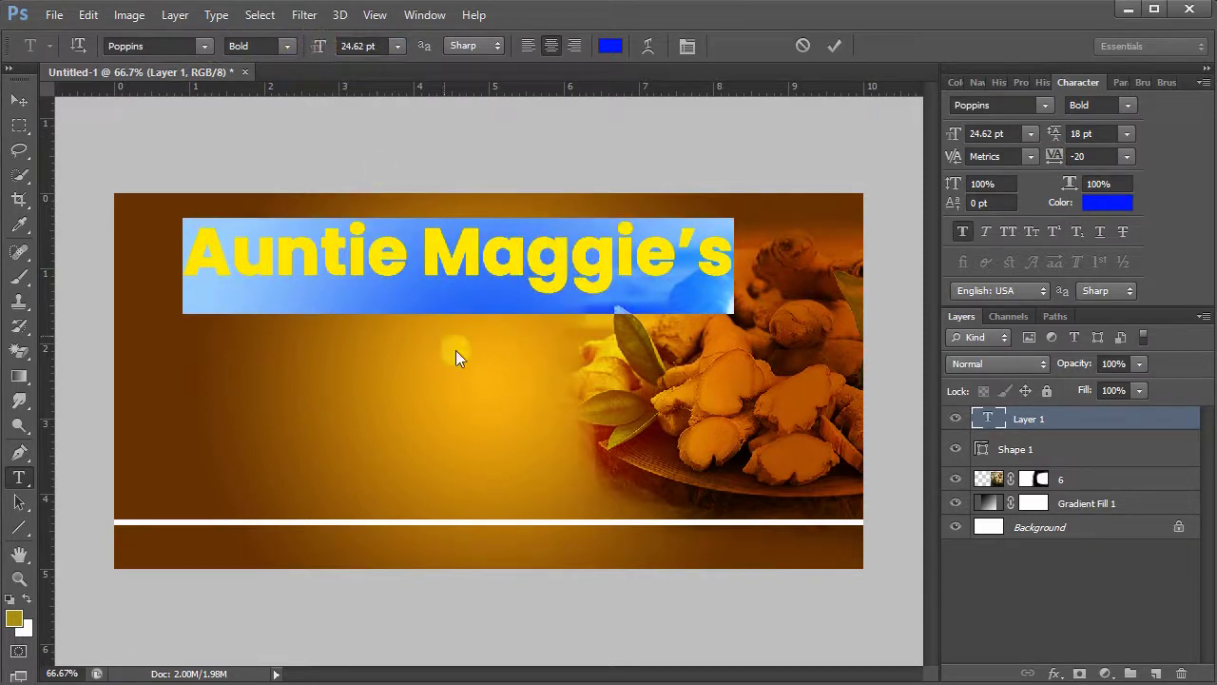
pyautogui.moveTo(509, 377); pyautogui.dragTo(523, 373)
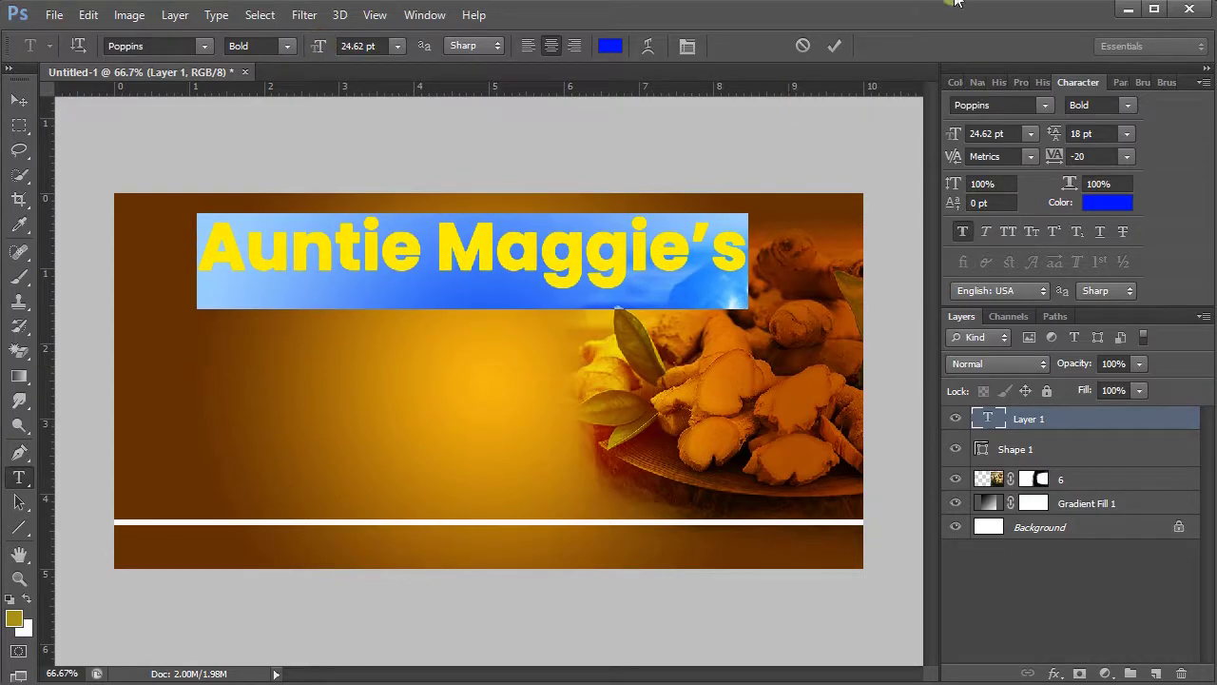
pyautogui.click(833, 46)
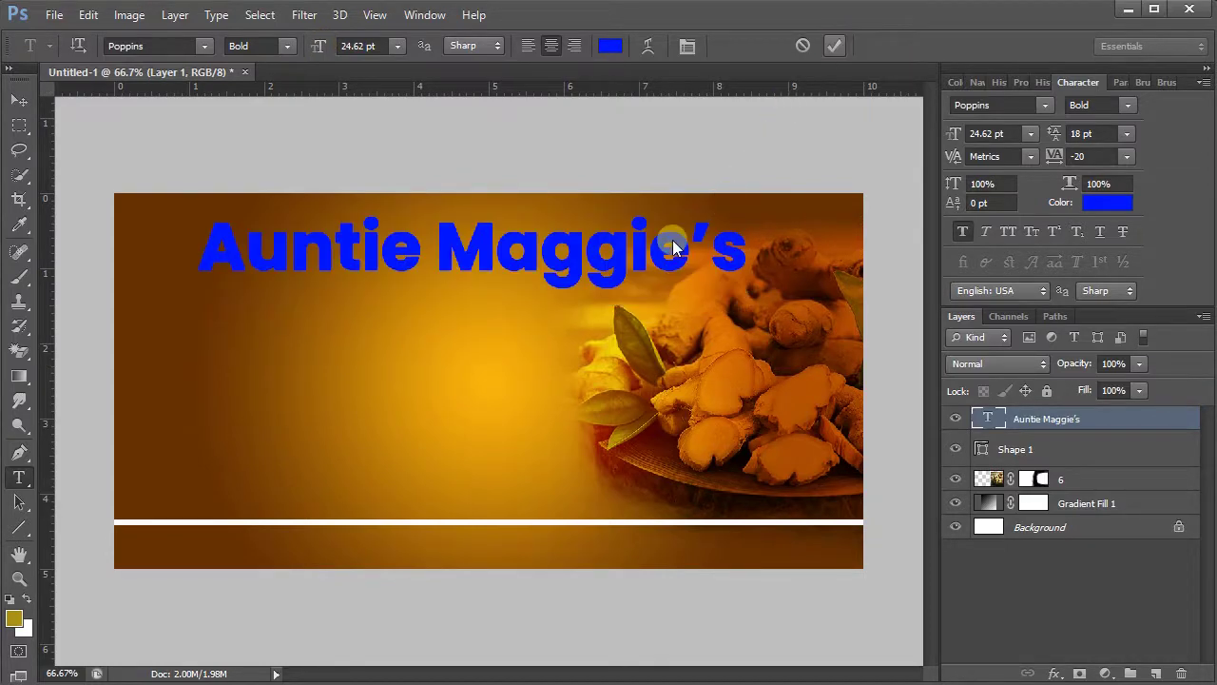
# - Centre the title horizontally on the canvas with Align Horizontal Centers
pyautogui.click(17, 99)
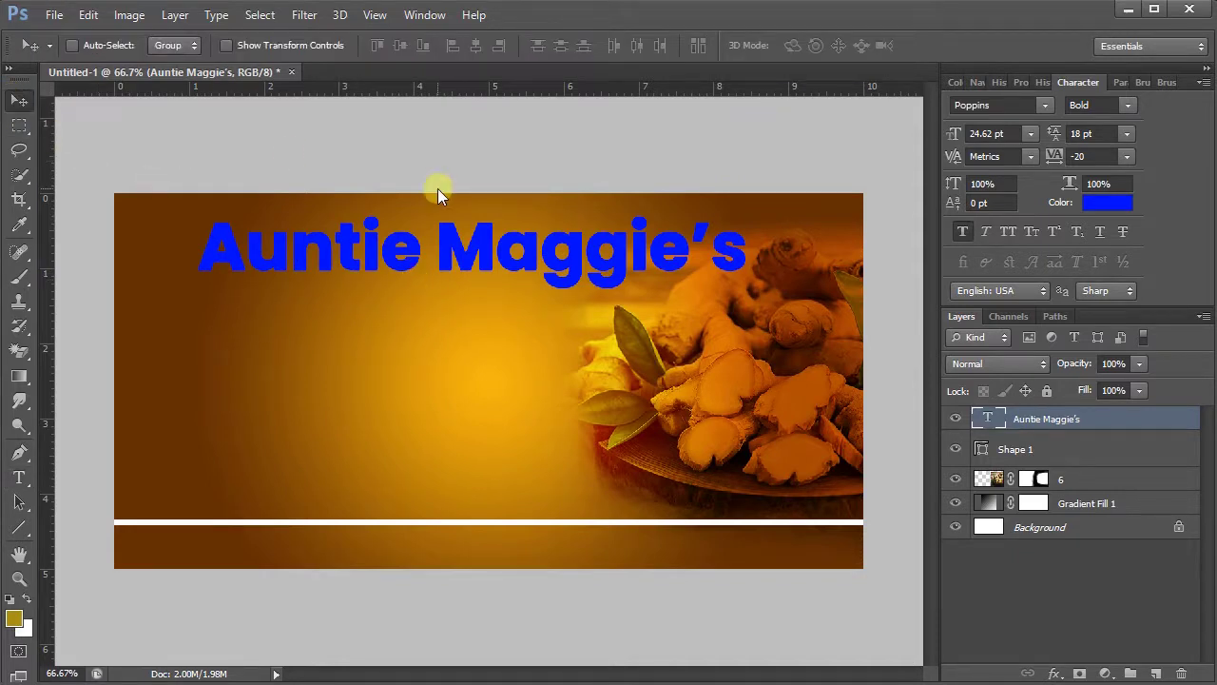
pyautogui.hotkey('ctrl', 'a')
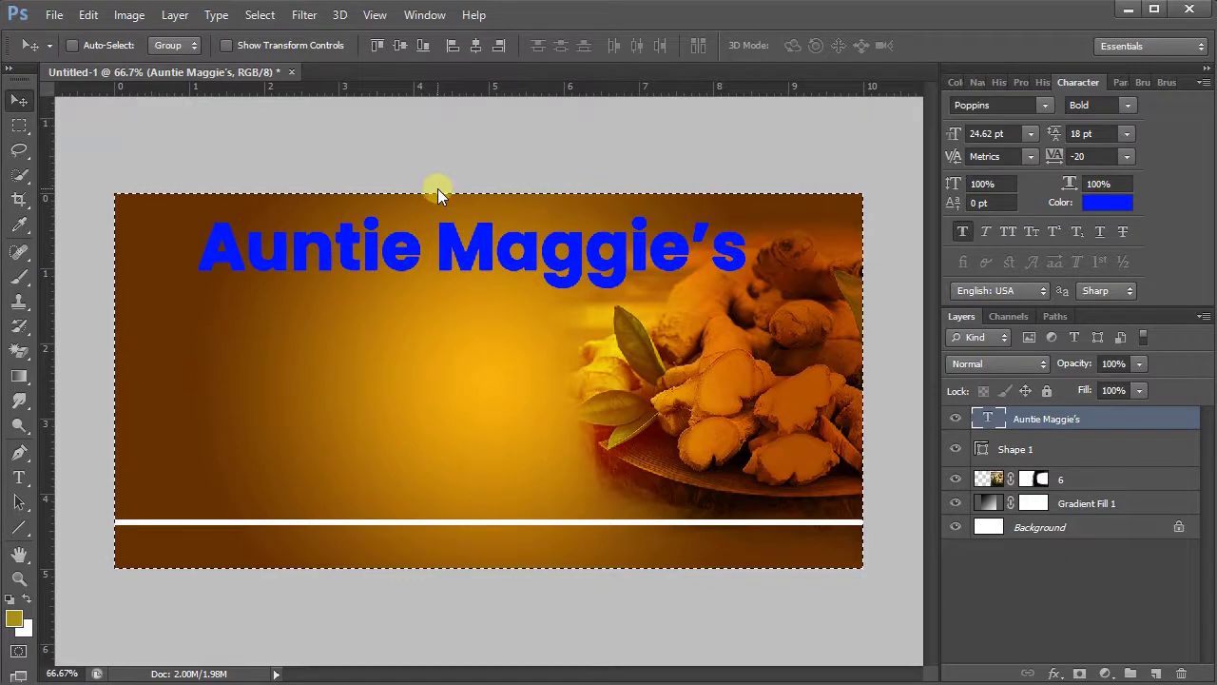
pyautogui.click(474, 46)
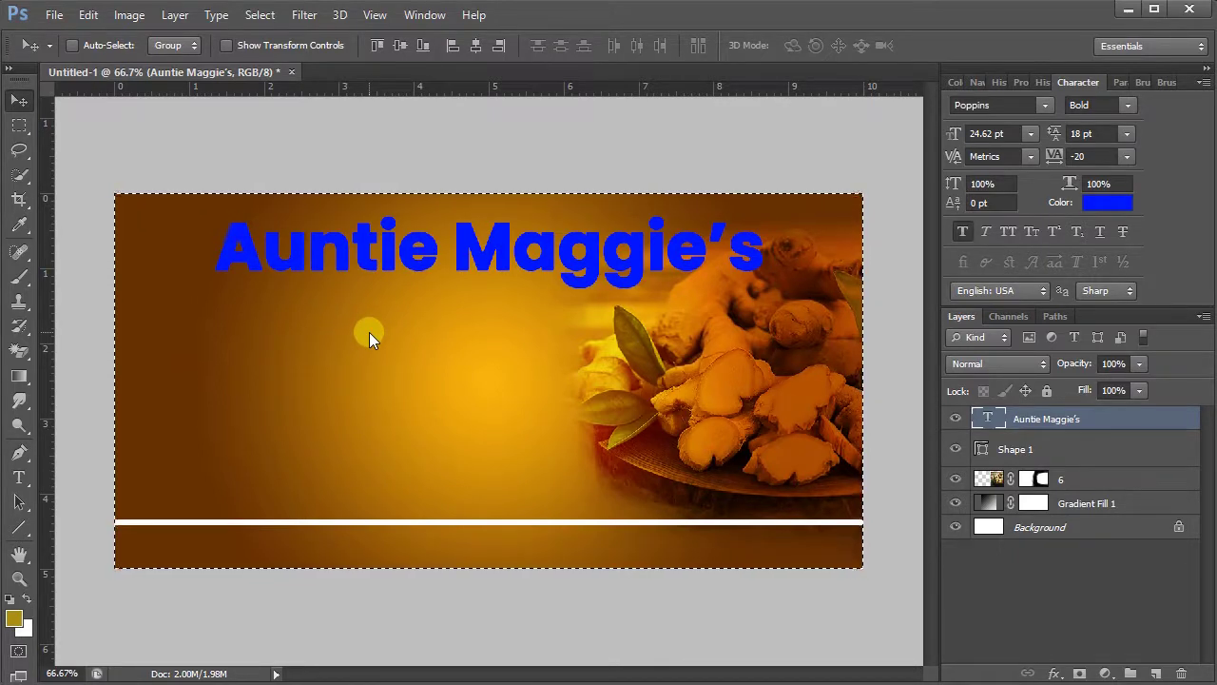
# - Scale the Auntie Maggie's title down to about 87% and nudge it up toward the top edge
pyautogui.hotkey('ctrl', 'd')
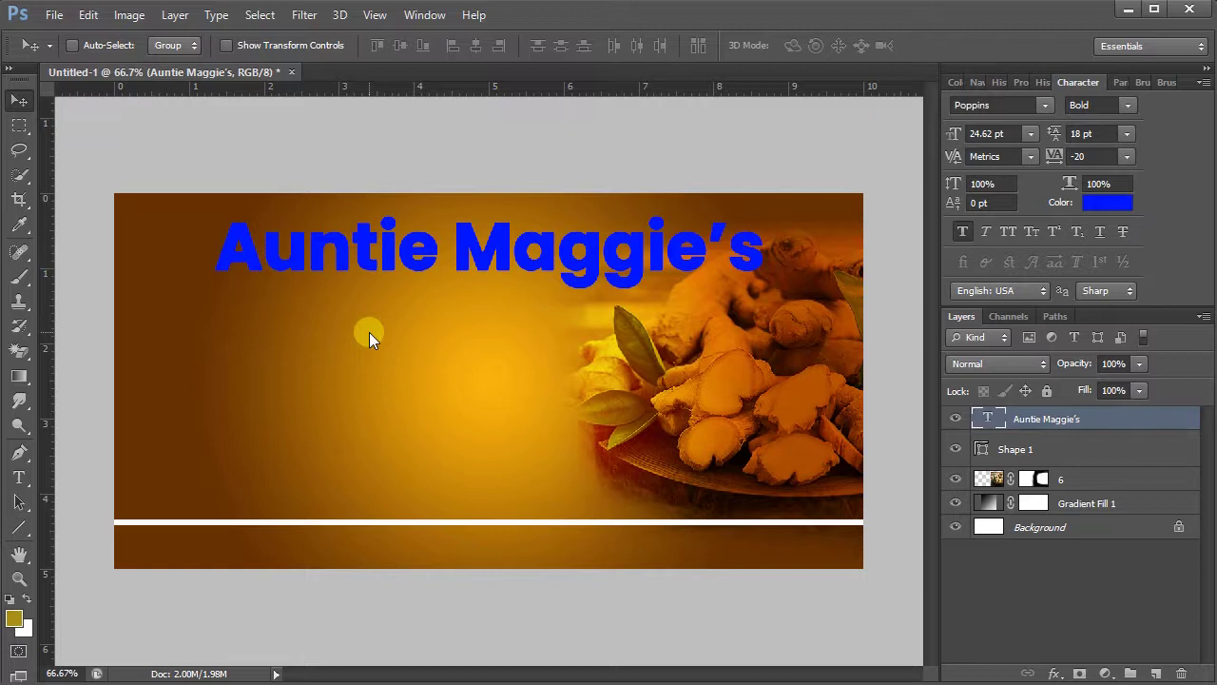
pyautogui.hotkey('ctrl', 't')
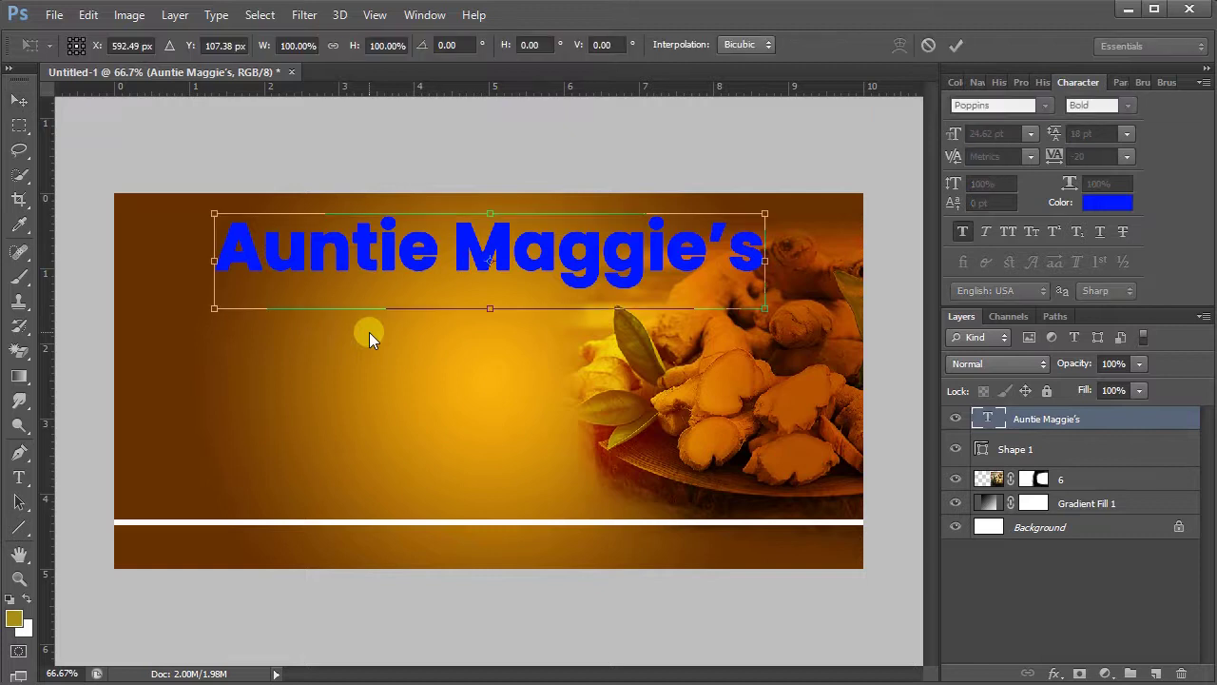
pyautogui.moveTo(767, 310); pyautogui.dragTo(729, 301)
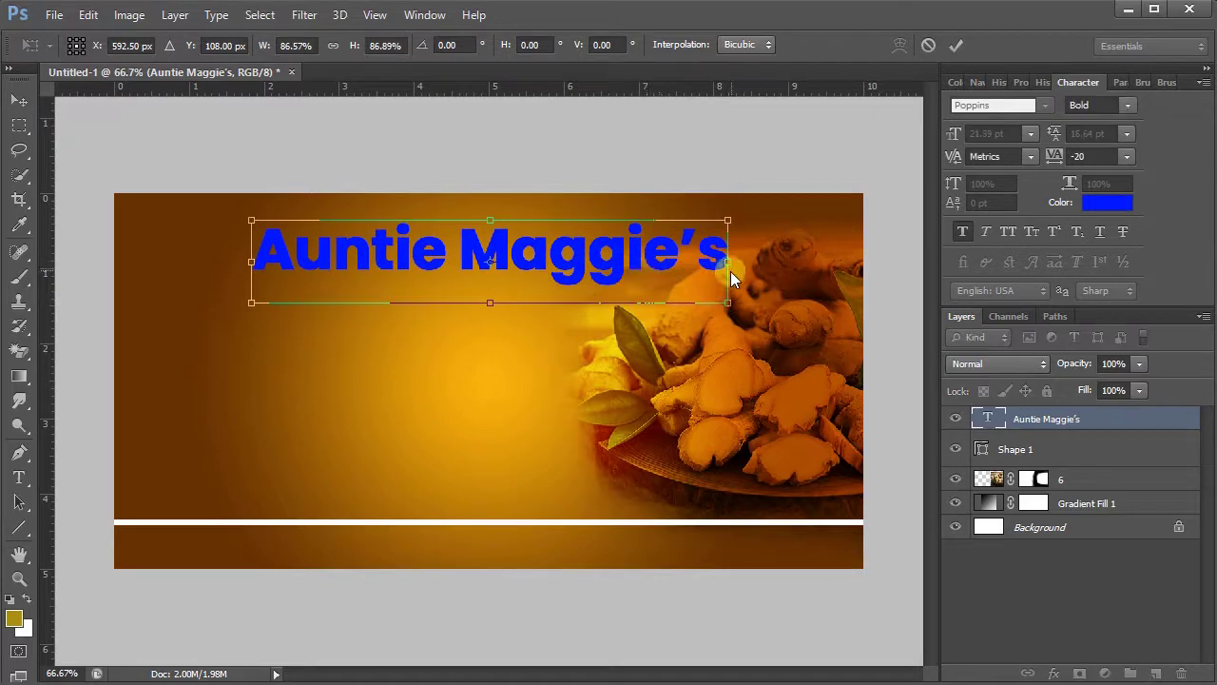
pyautogui.click(954, 44)
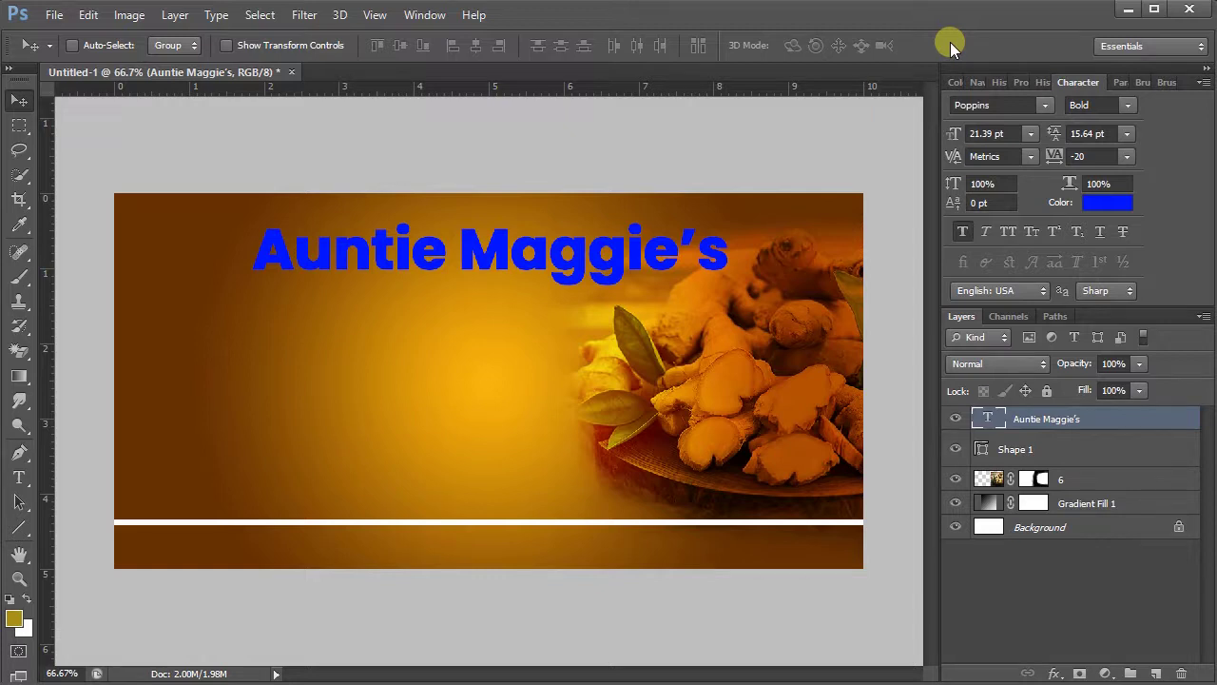
pyautogui.press('Up')
pyautogui.press('Up')
pyautogui.press('Up')
pyautogui.press('Up')
pyautogui.press('Up')
pyautogui.press('Up')
pyautogui.press('Up')
pyautogui.press('Up')
pyautogui.press('Up')
pyautogui.press('Up')
pyautogui.press('Up')
pyautogui.press('Up')
pyautogui.press('Up')
pyautogui.press('Up')
pyautogui.press('Up')
pyautogui.press('Up')
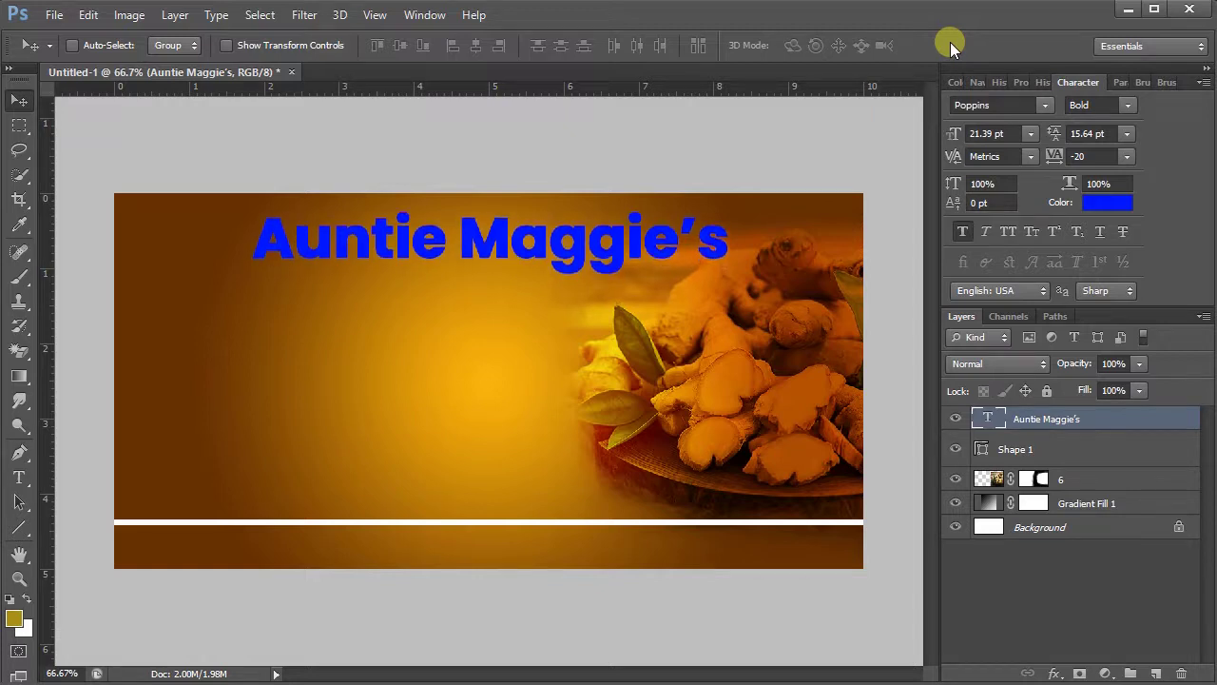
pyautogui.click(19, 477)
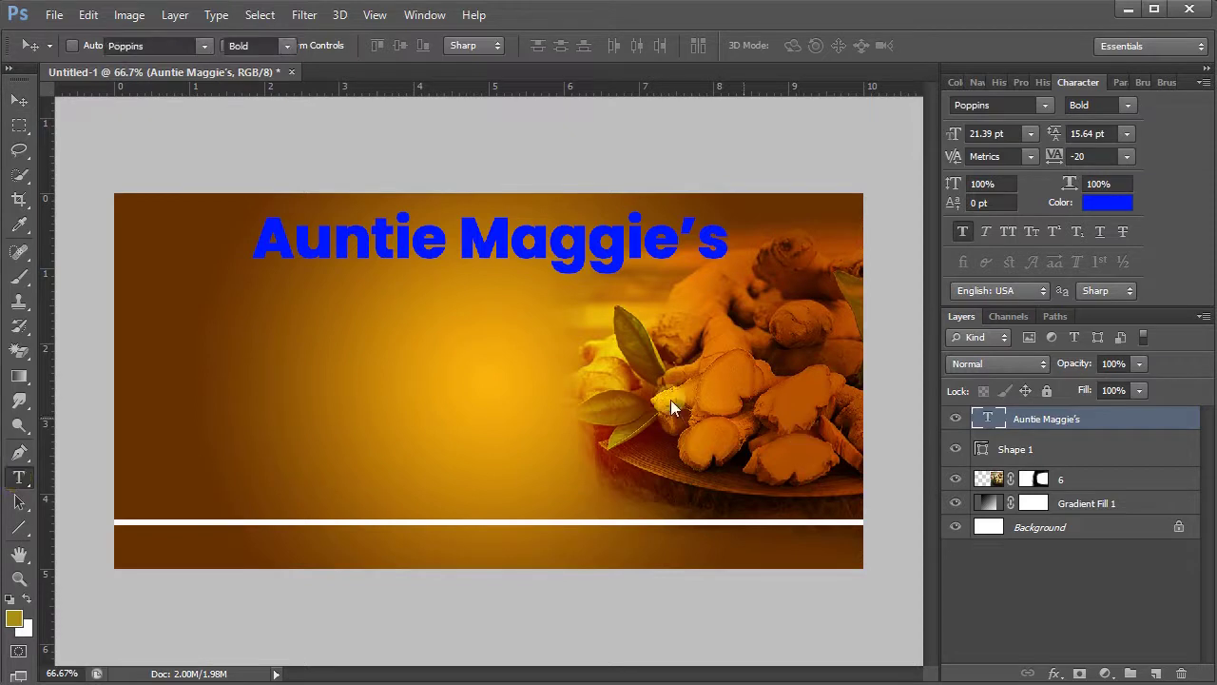
# - Type 'Shito' below the title and set it in the Beautiful People font
pyautogui.click(484, 409)
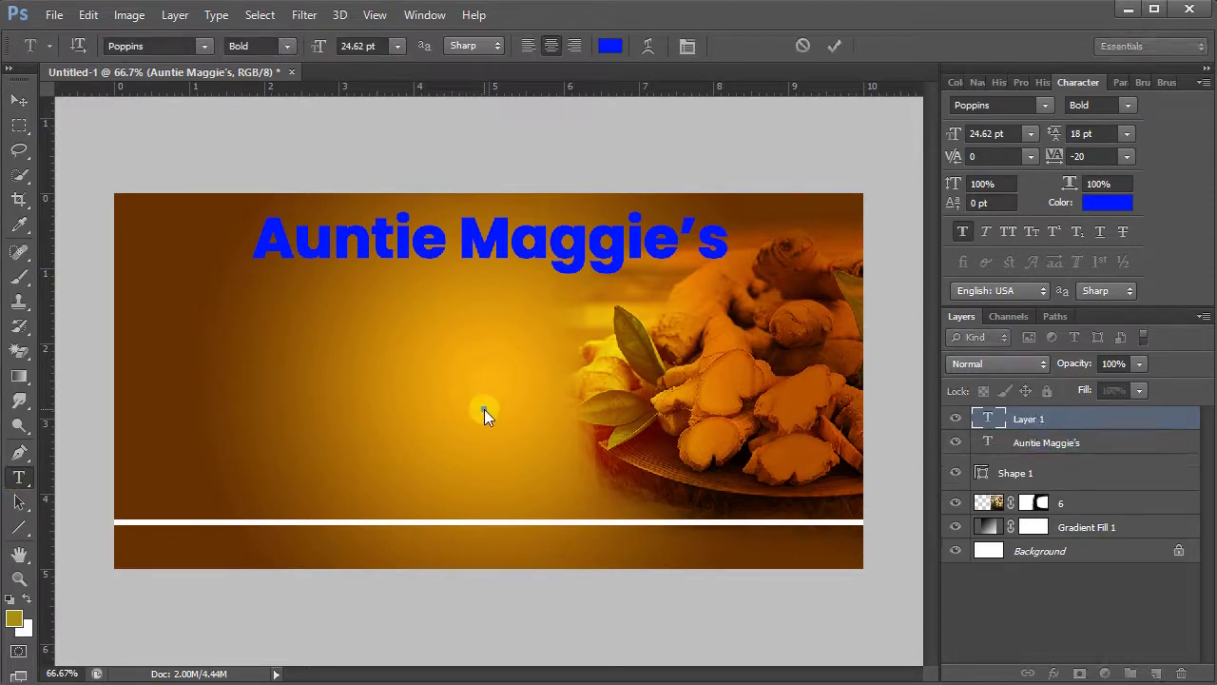
pyautogui.write('Sh')
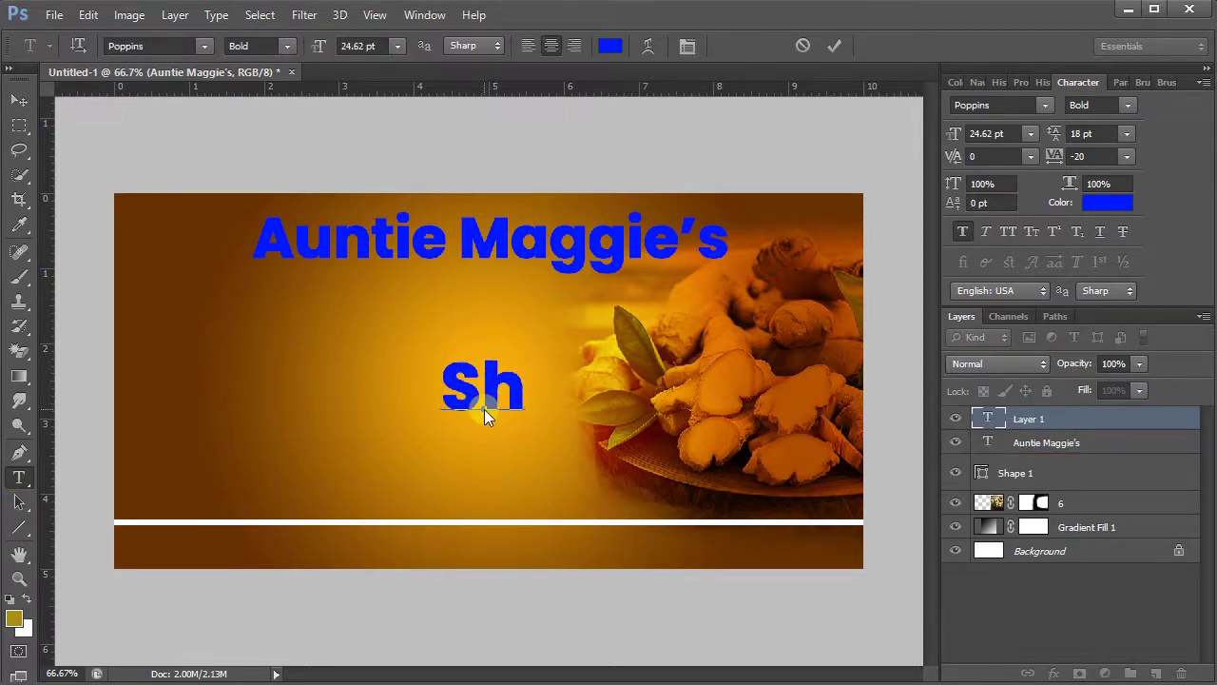
pyautogui.write('ito')
pyautogui.hotkey('ctrl', 'a')
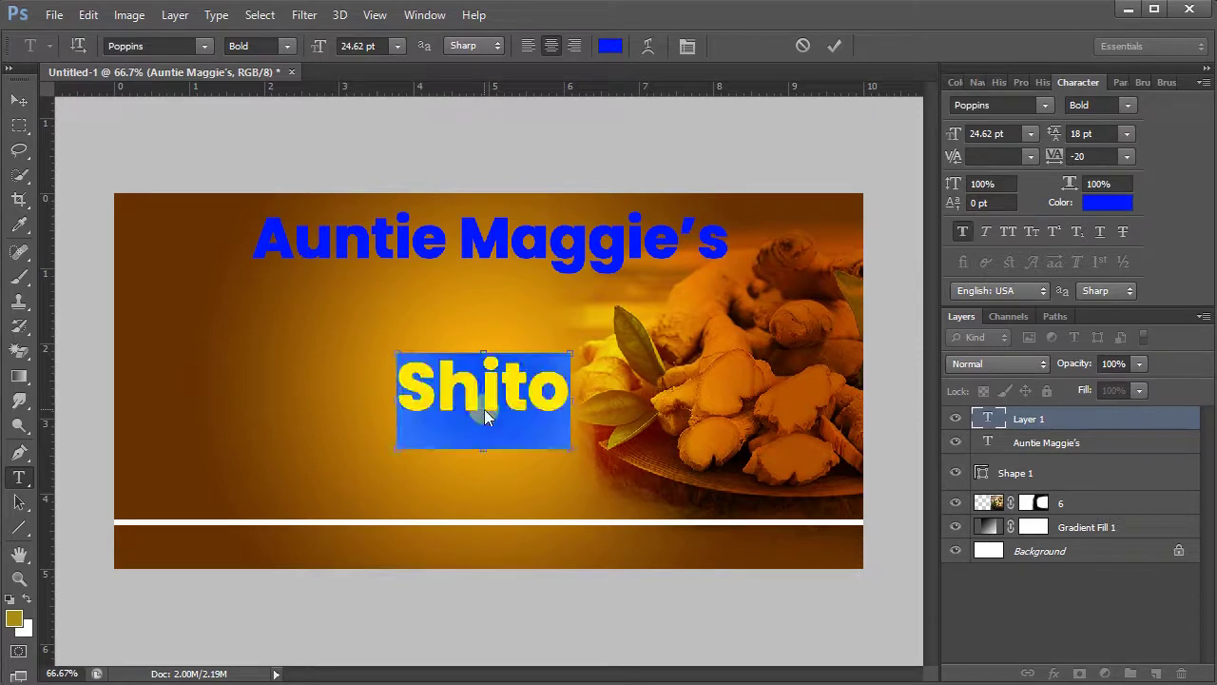
pyautogui.click(192, 51)
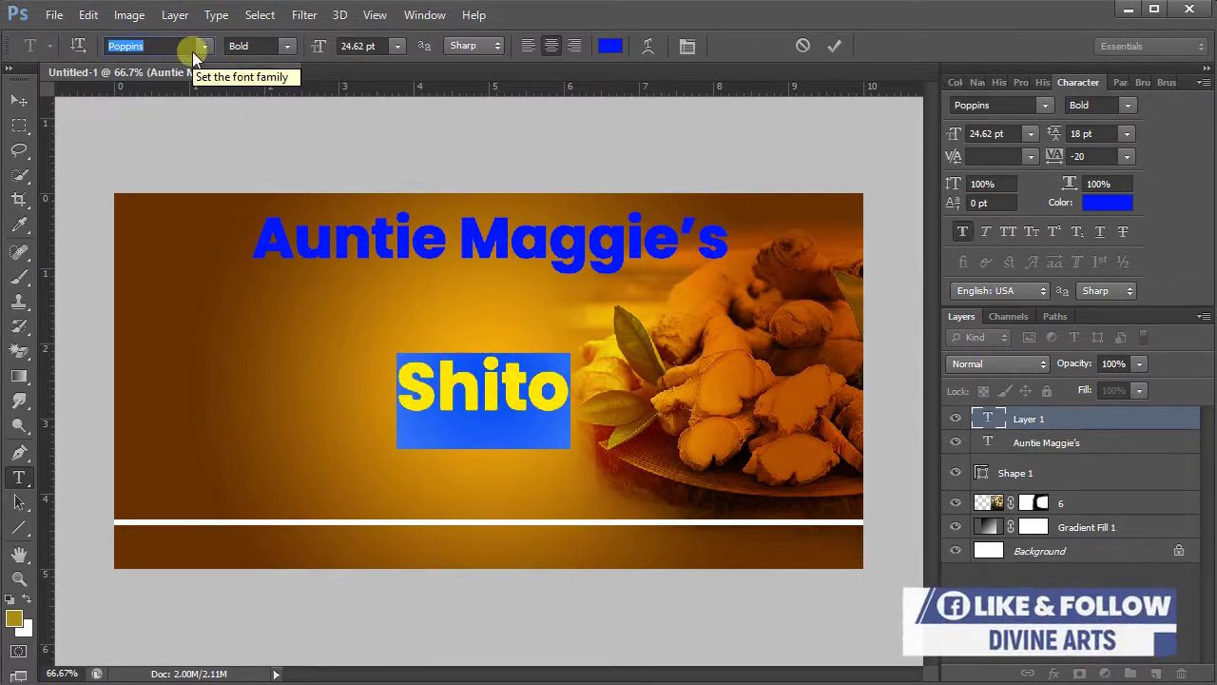
pyautogui.write('Beau')
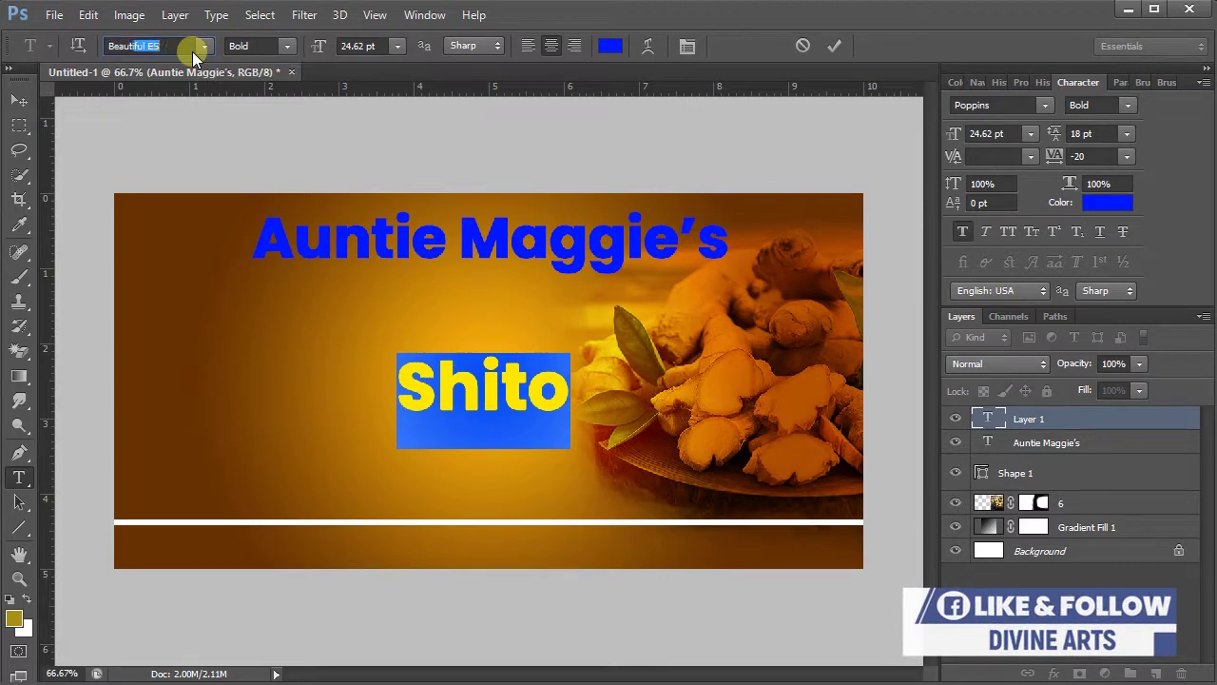
pyautogui.write('tiful People...')
pyautogui.press('Return')
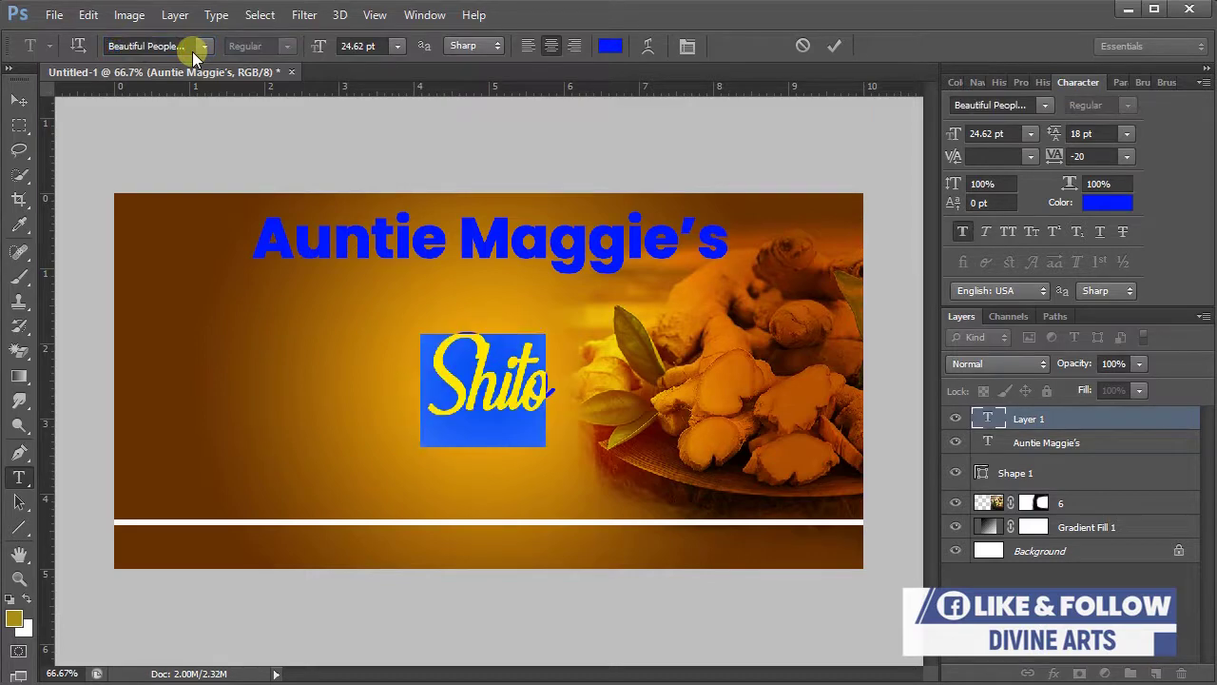
# - Make the Shito text white and commit the text layer
pyautogui.click(609, 48)
pyautogui.moveTo(620, 422); pyautogui.dragTo(432, 175)
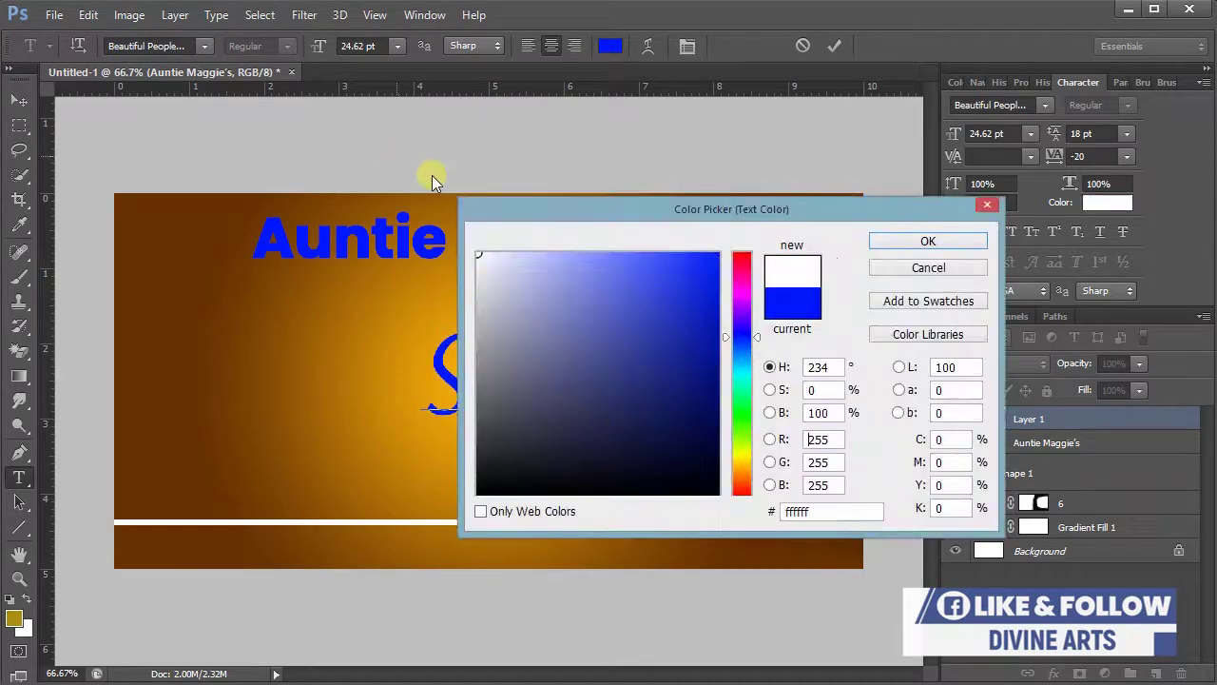
pyautogui.click(875, 244)
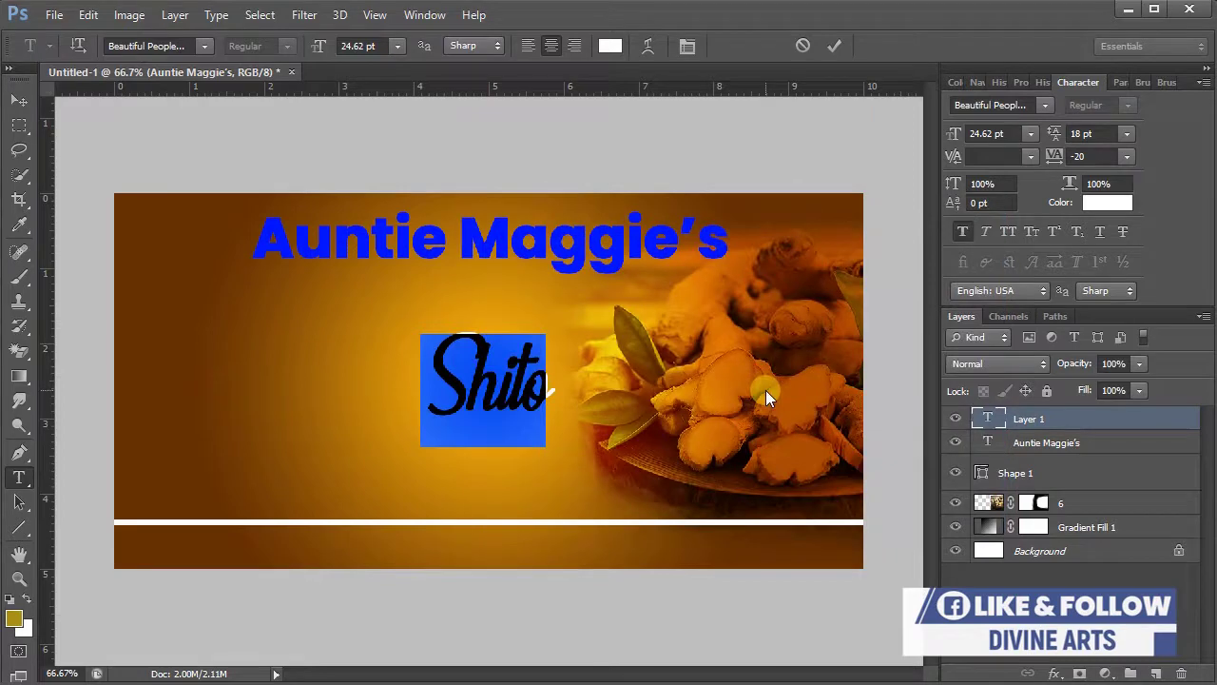
pyautogui.click(835, 46)
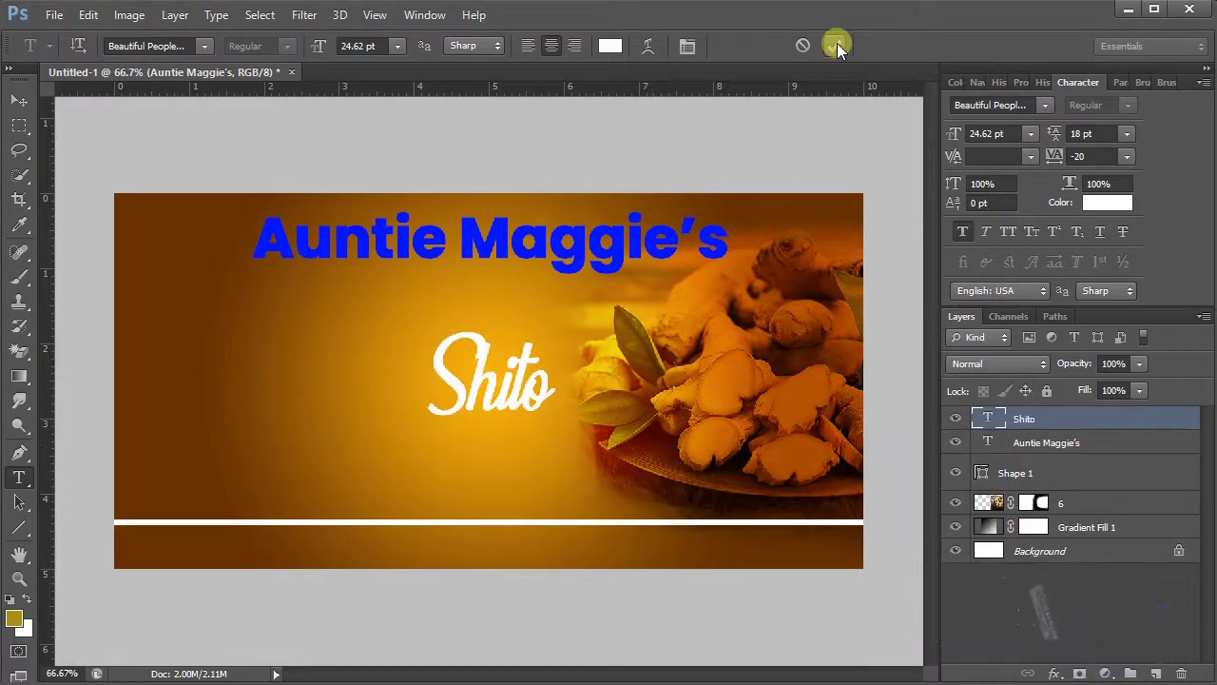
# - Move Shito up-right over the ginger and give it a 75% drop shadow
pyautogui.click(19, 98)
pyautogui.moveTo(473, 437); pyautogui.dragTo(646, 348)
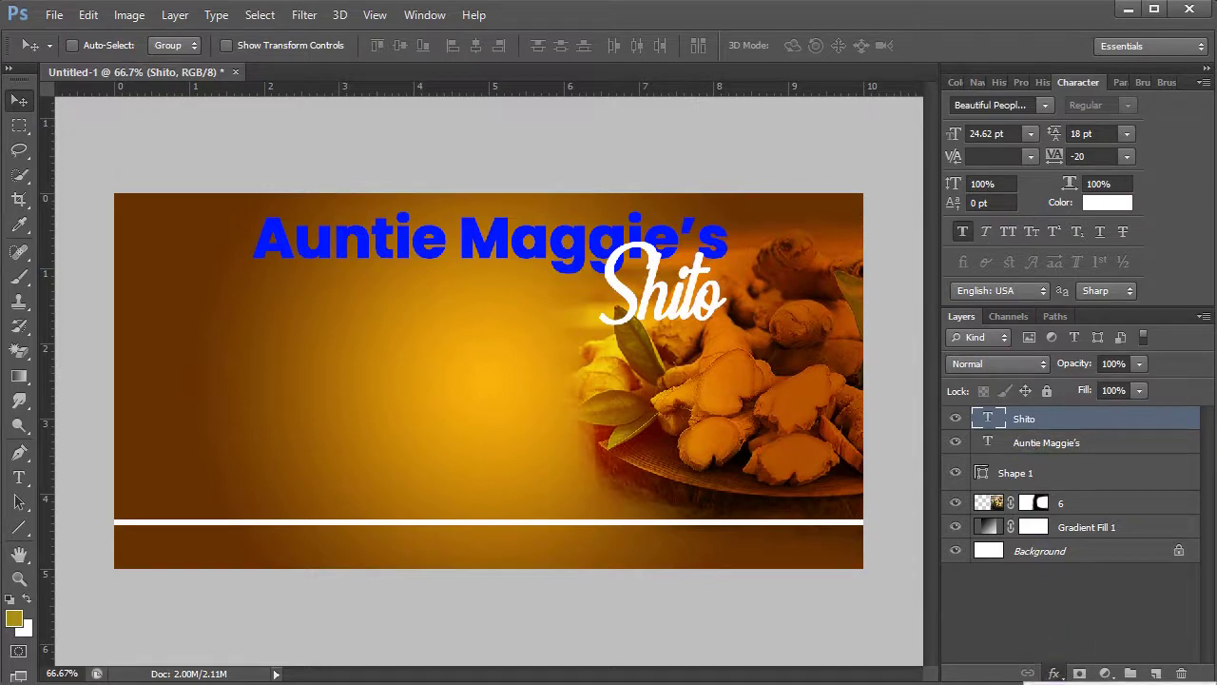
pyautogui.click(1054, 673)
pyautogui.click(1094, 660)
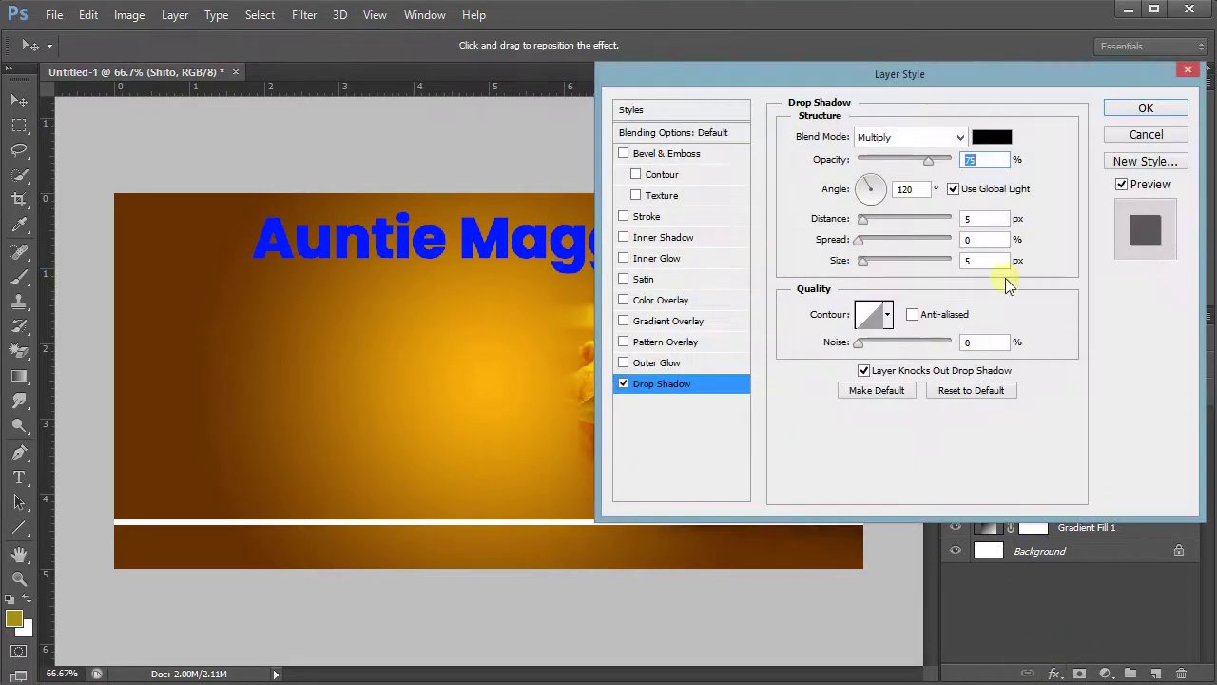
pyautogui.moveTo(934, 70); pyautogui.dragTo(289, 196)
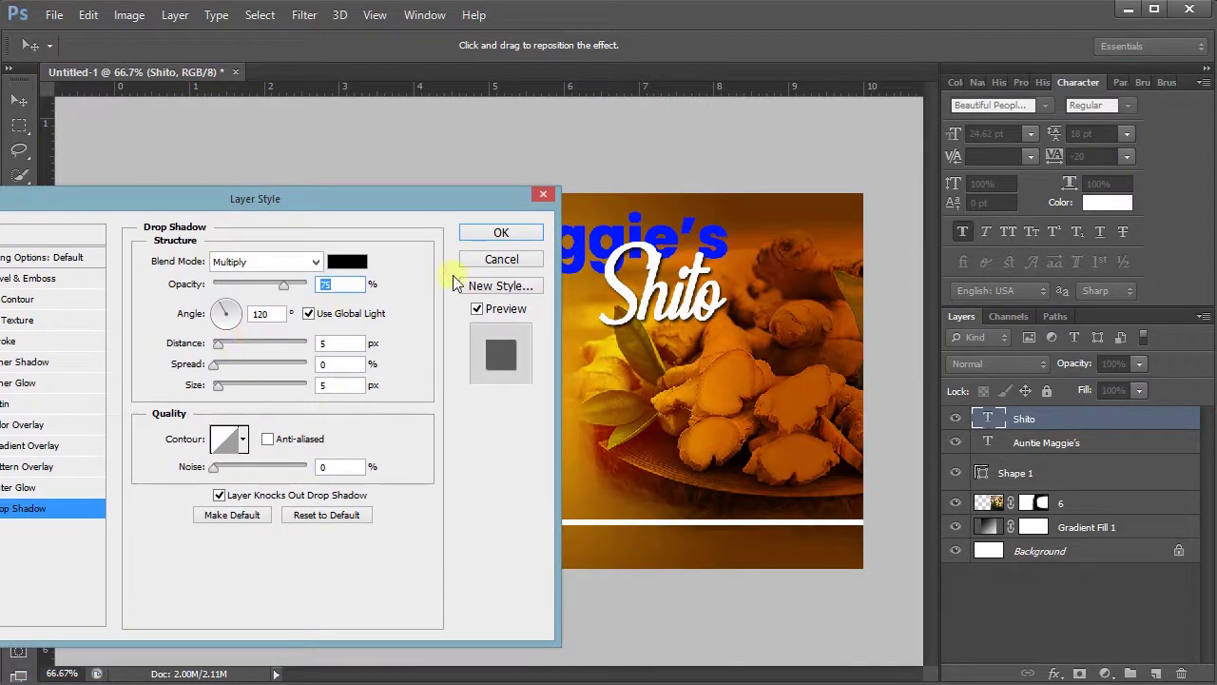
pyautogui.click(484, 240)
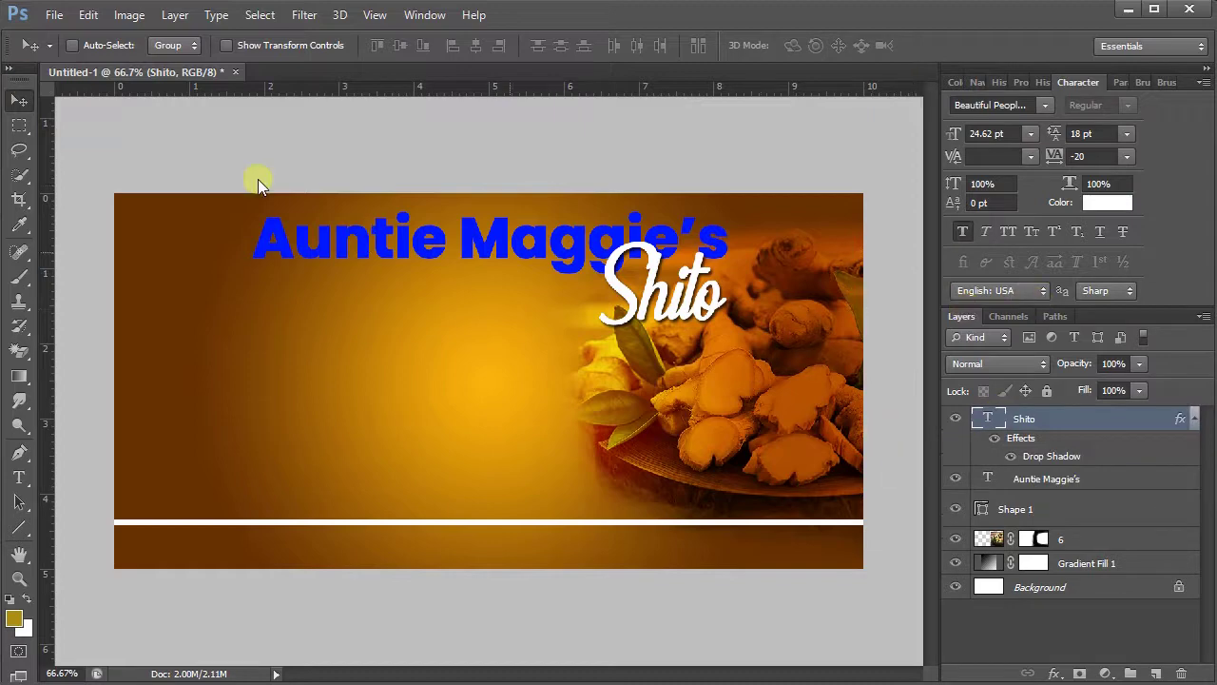
pyautogui.click(1195, 420)
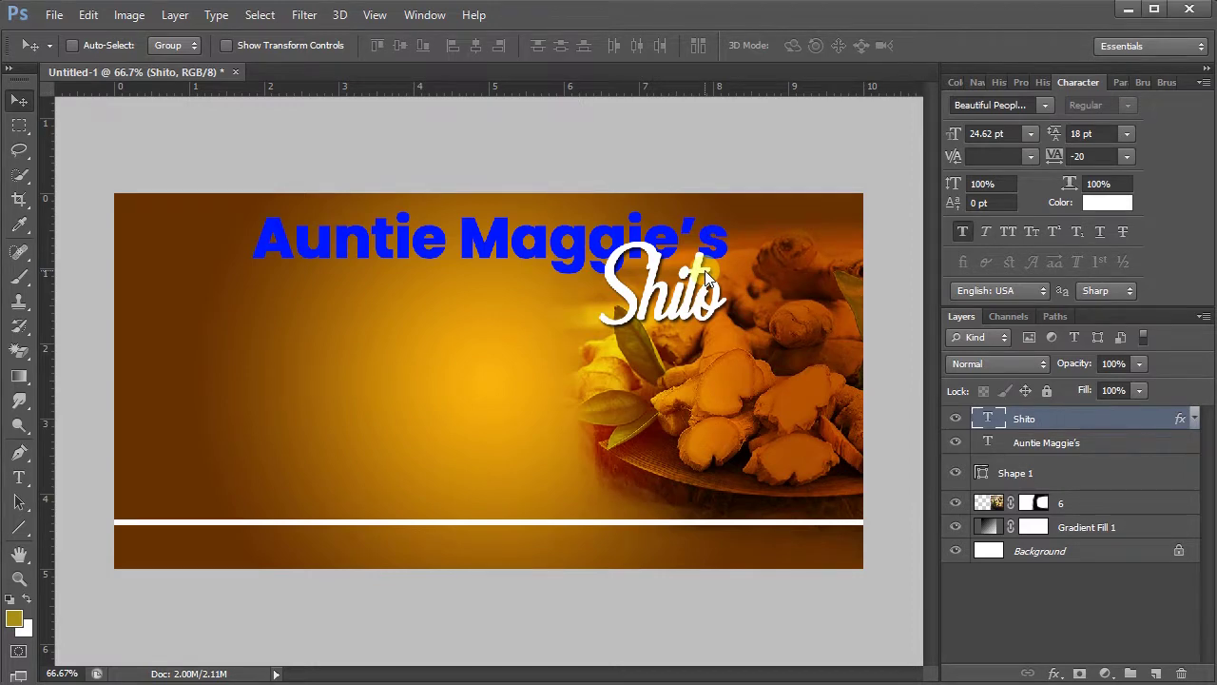
pyautogui.hotkey('ctrl', 't')
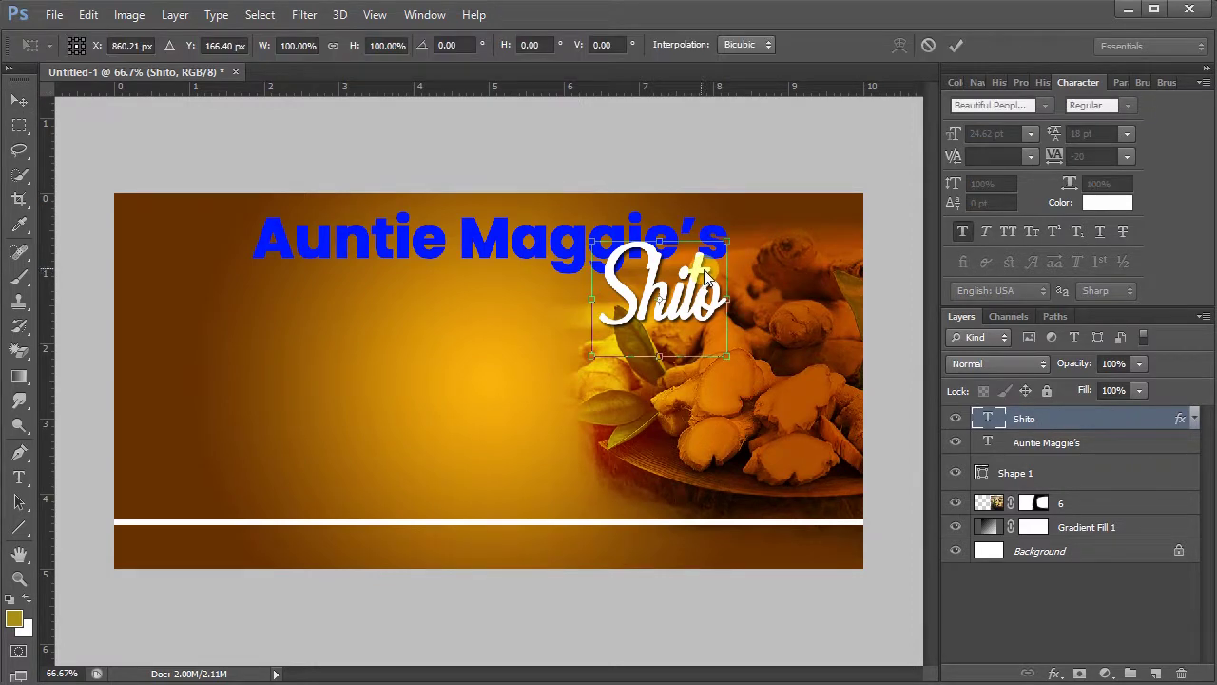
# - Scale Shito down to about 82% and rotate it to roughly -8.66 degrees
pyautogui.moveTo(726, 356); pyautogui.dragTo(738, 333)
pyautogui.moveTo(678, 289); pyautogui.dragTo(694, 293)
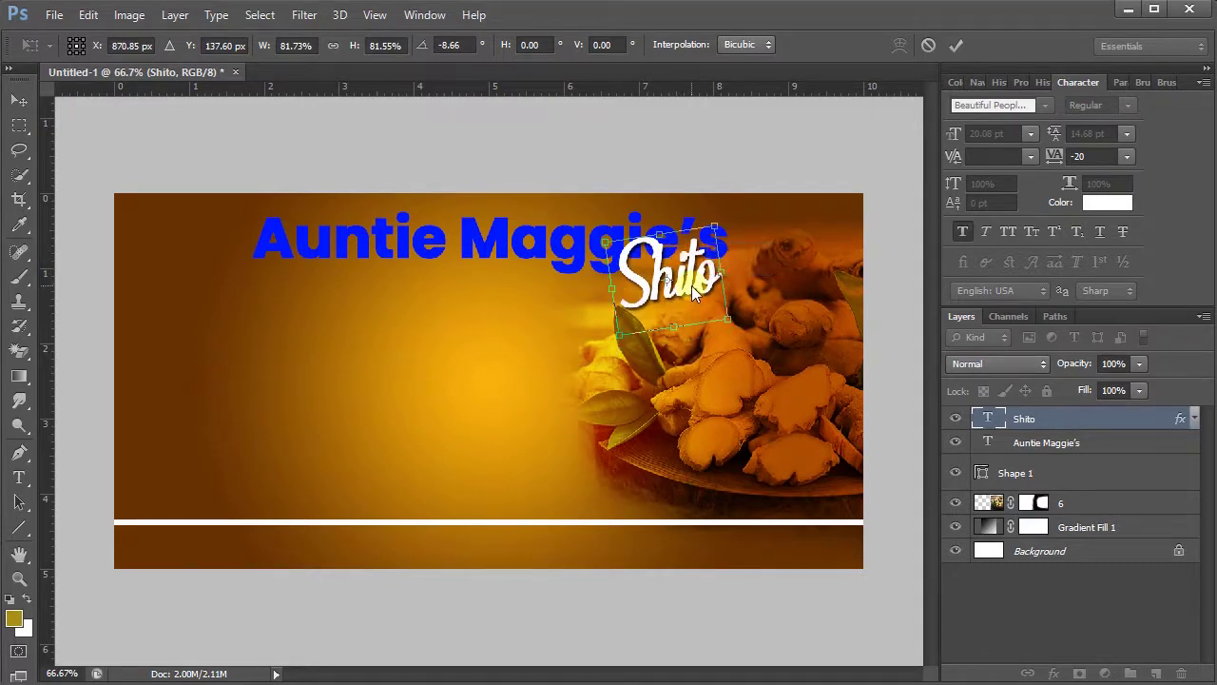
pyautogui.click(957, 45)
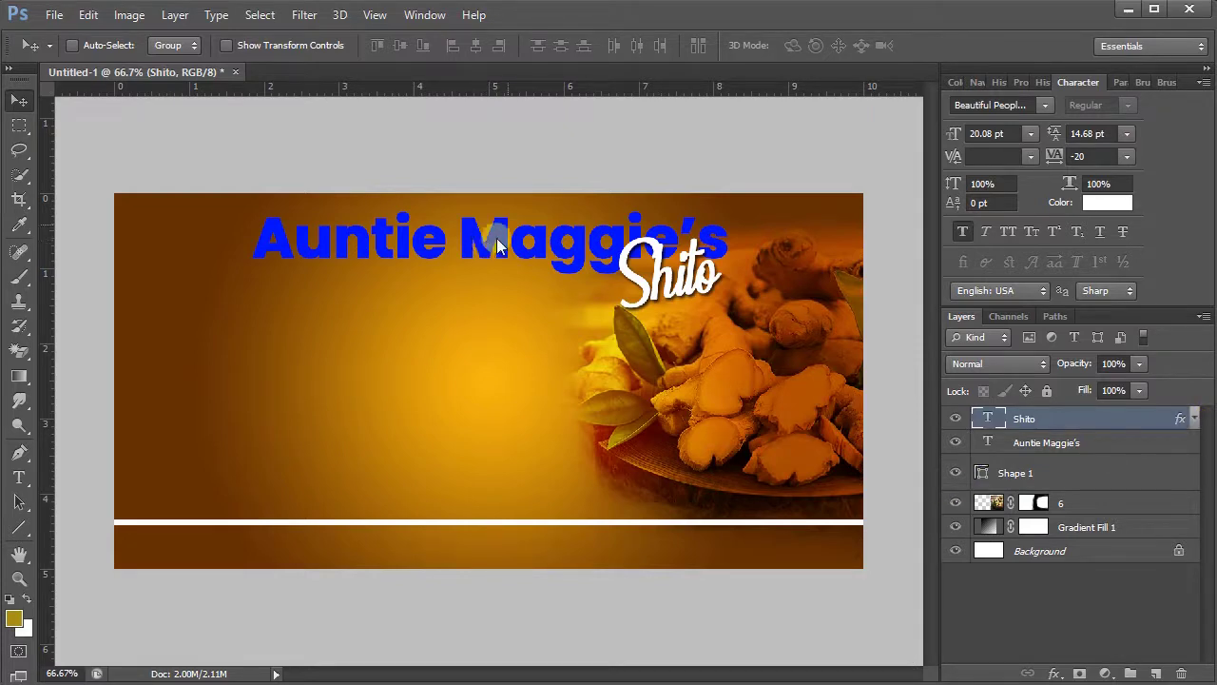
# - Place the shito jar image 4 at the banner's centre, shifted slightly left and down
pyautogui.click(54, 14)
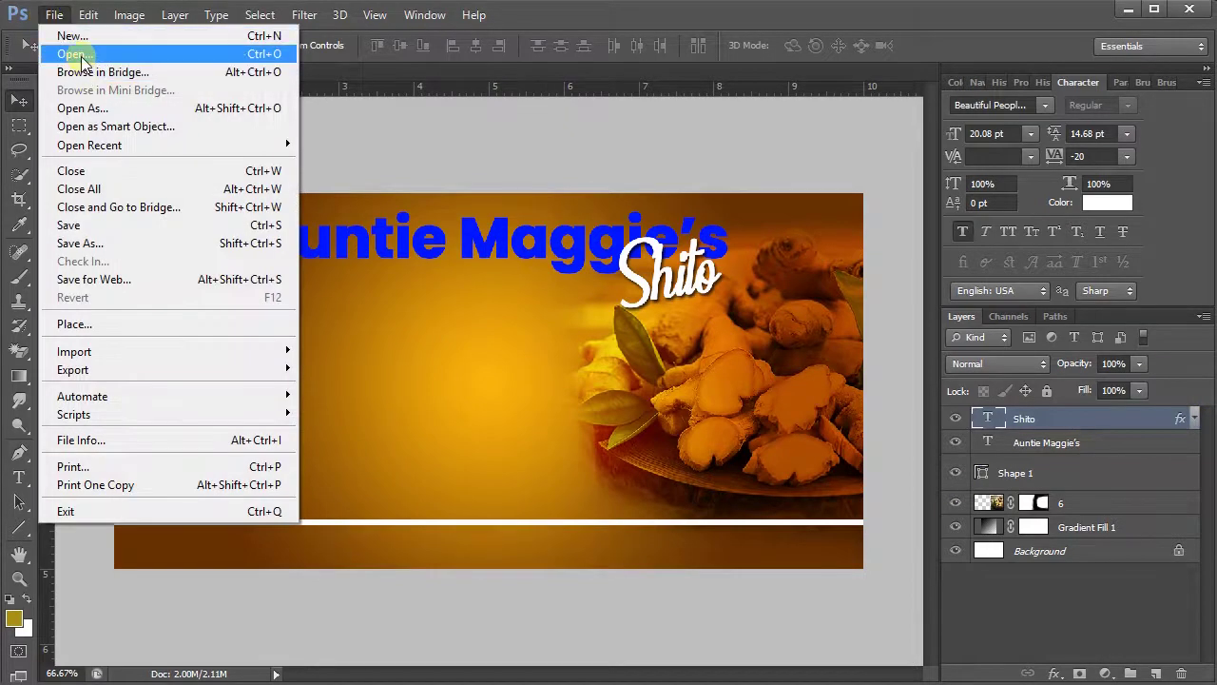
pyautogui.click(111, 325)
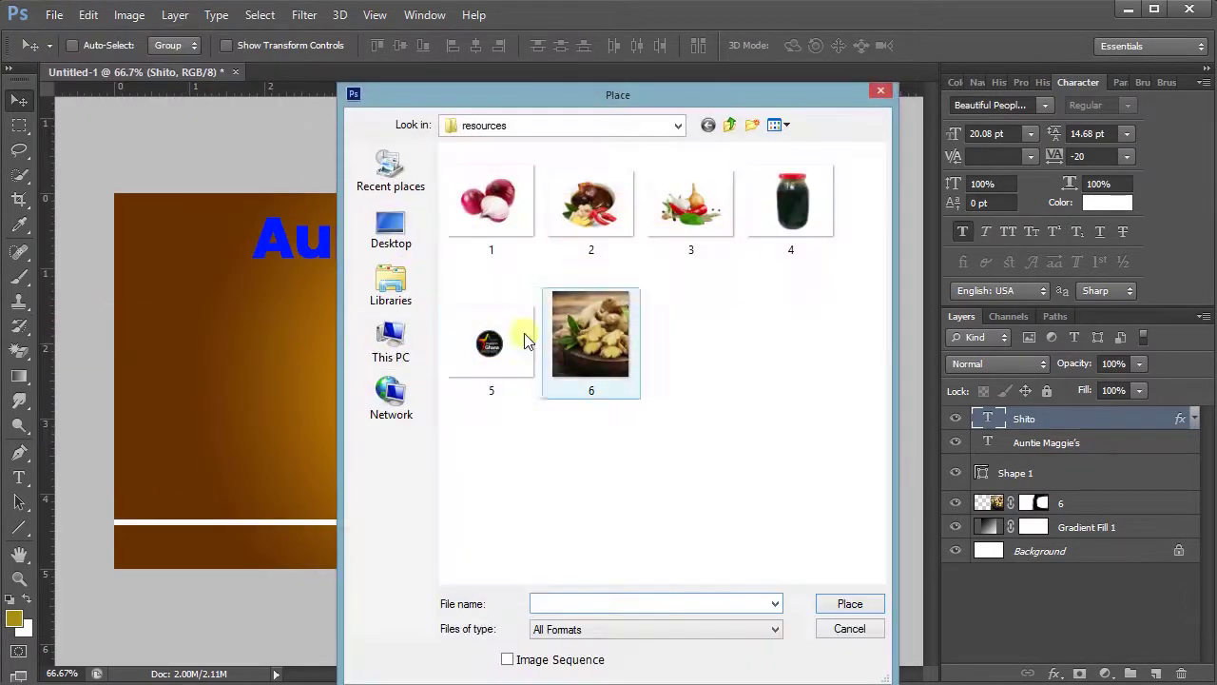
pyautogui.doubleClick(786, 215)
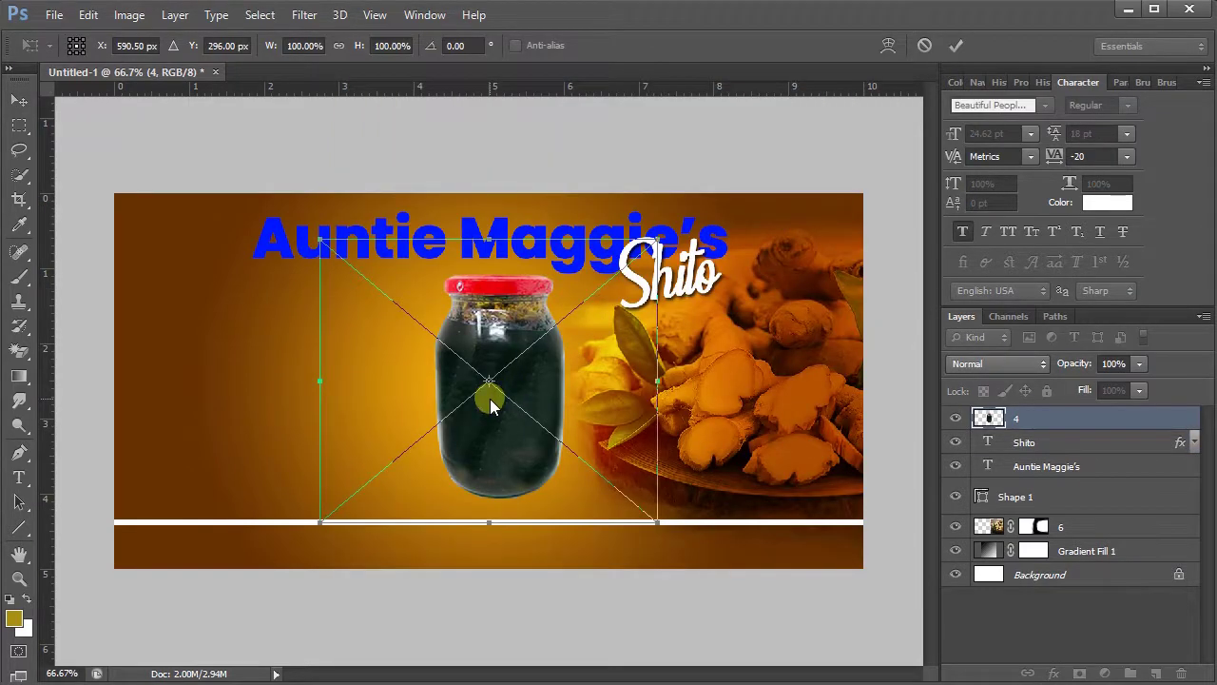
pyautogui.click(956, 45)
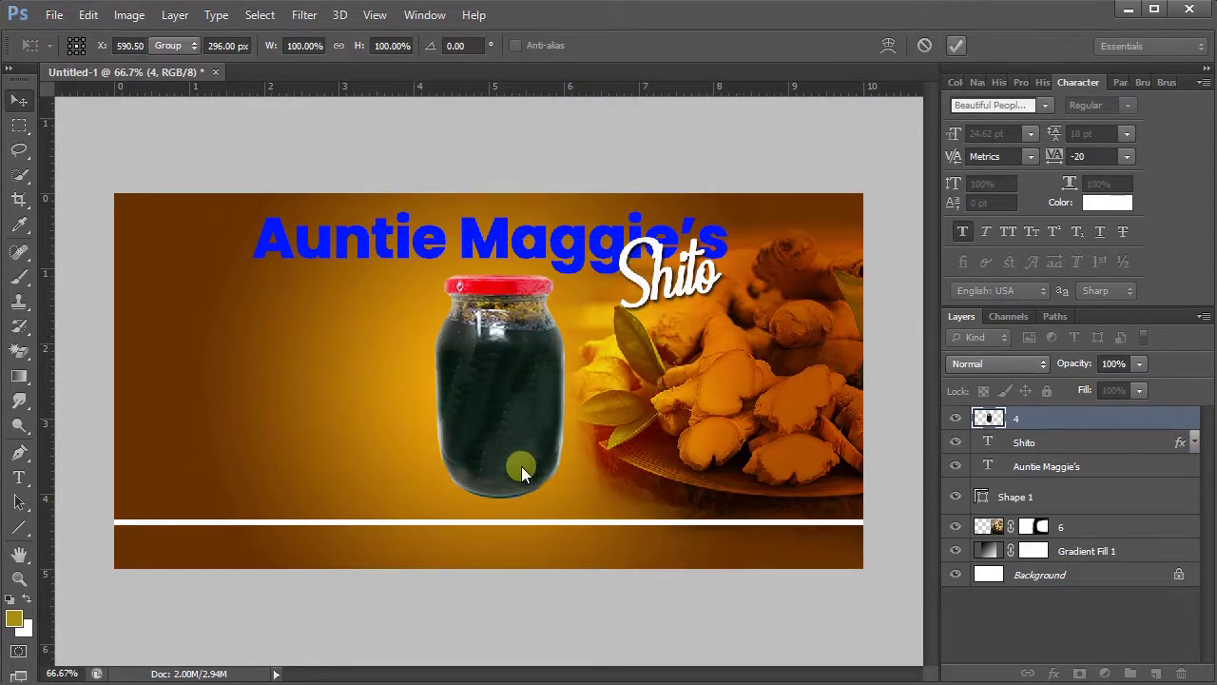
pyautogui.moveTo(509, 422); pyautogui.dragTo(501, 440)
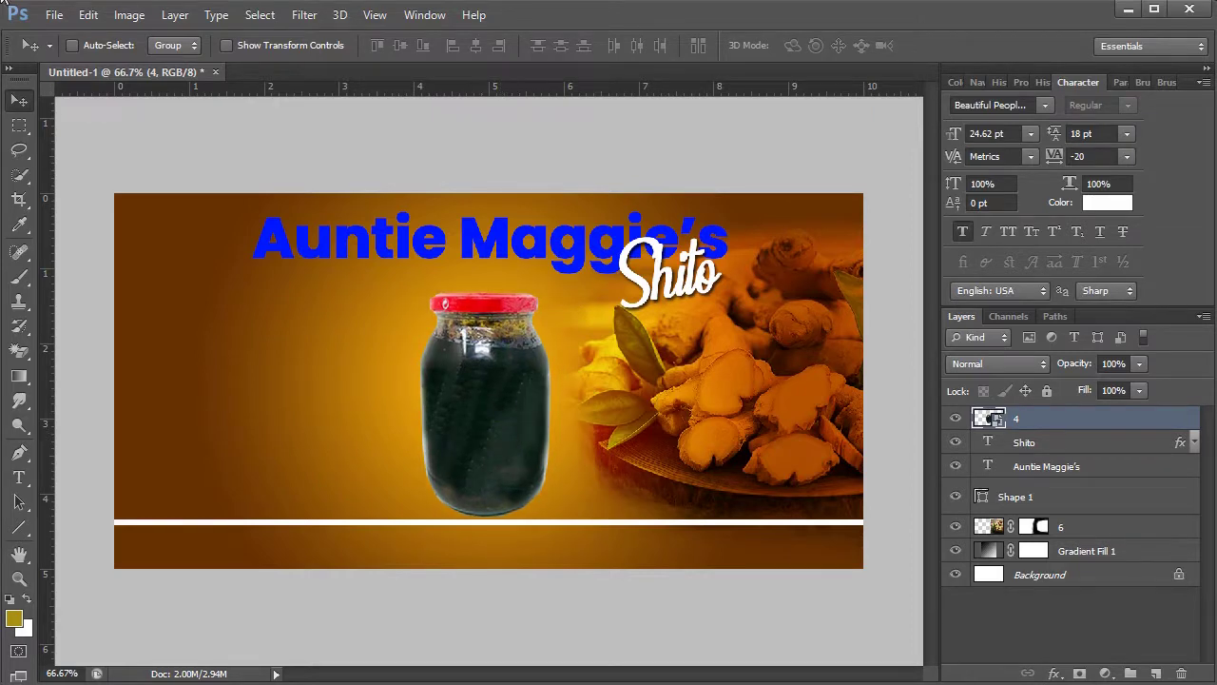
pyautogui.click(53, 13)
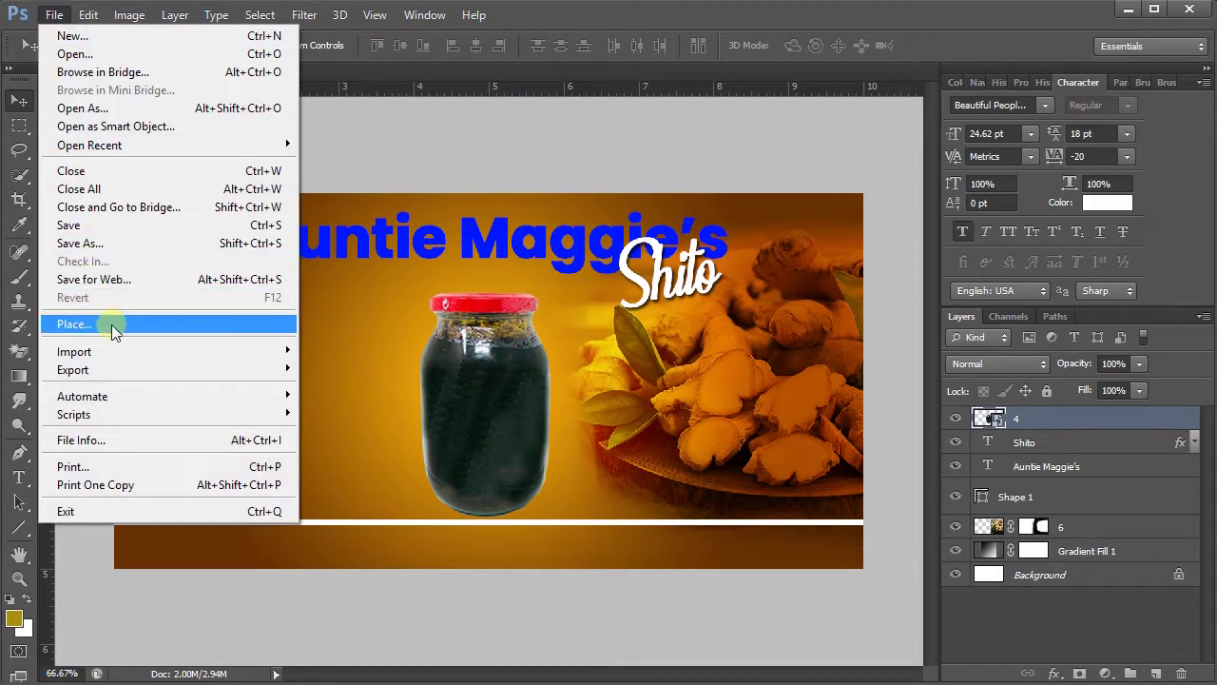
# - Place the bowl-with-chillies image 2 and move it right and down beside the jar
pyautogui.click(112, 325)
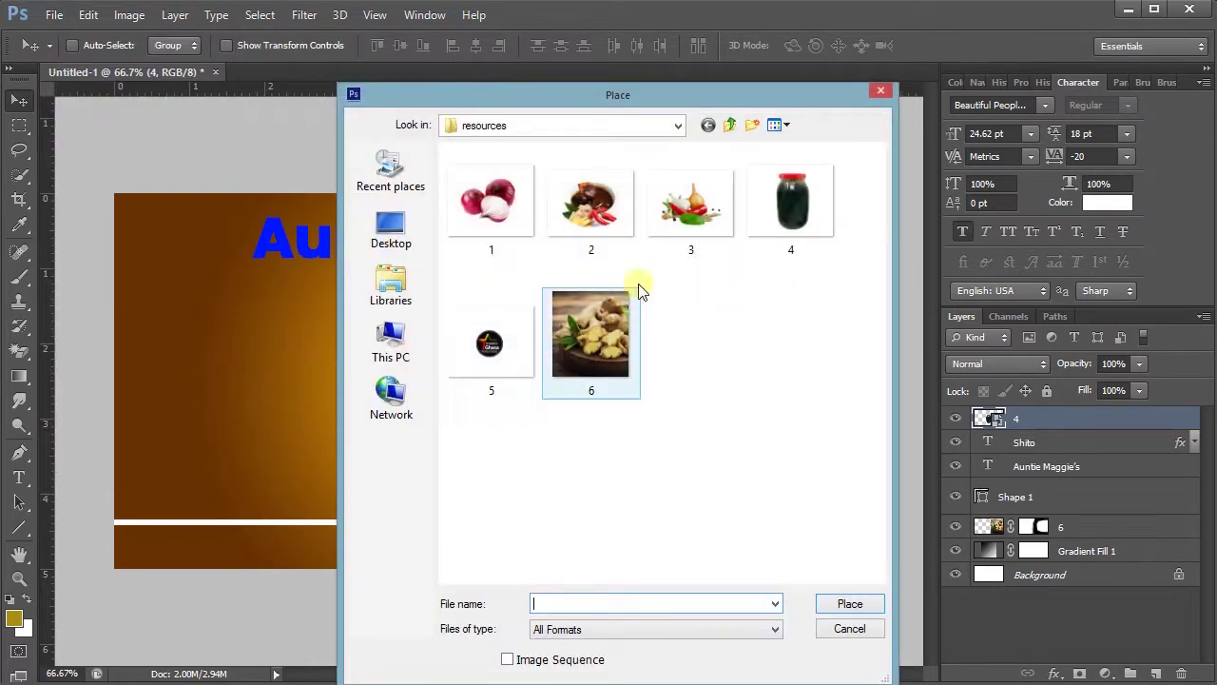
pyautogui.click(612, 206)
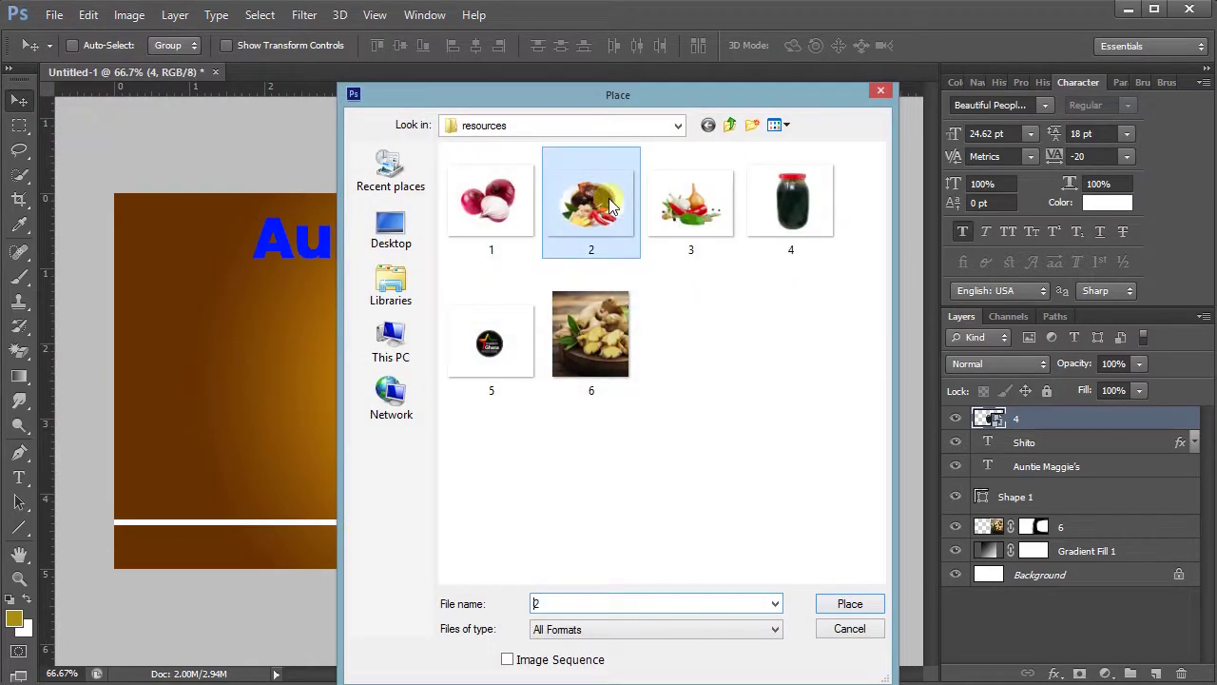
pyautogui.doubleClick(612, 206)
pyautogui.moveTo(486, 427); pyautogui.dragTo(421, 464)
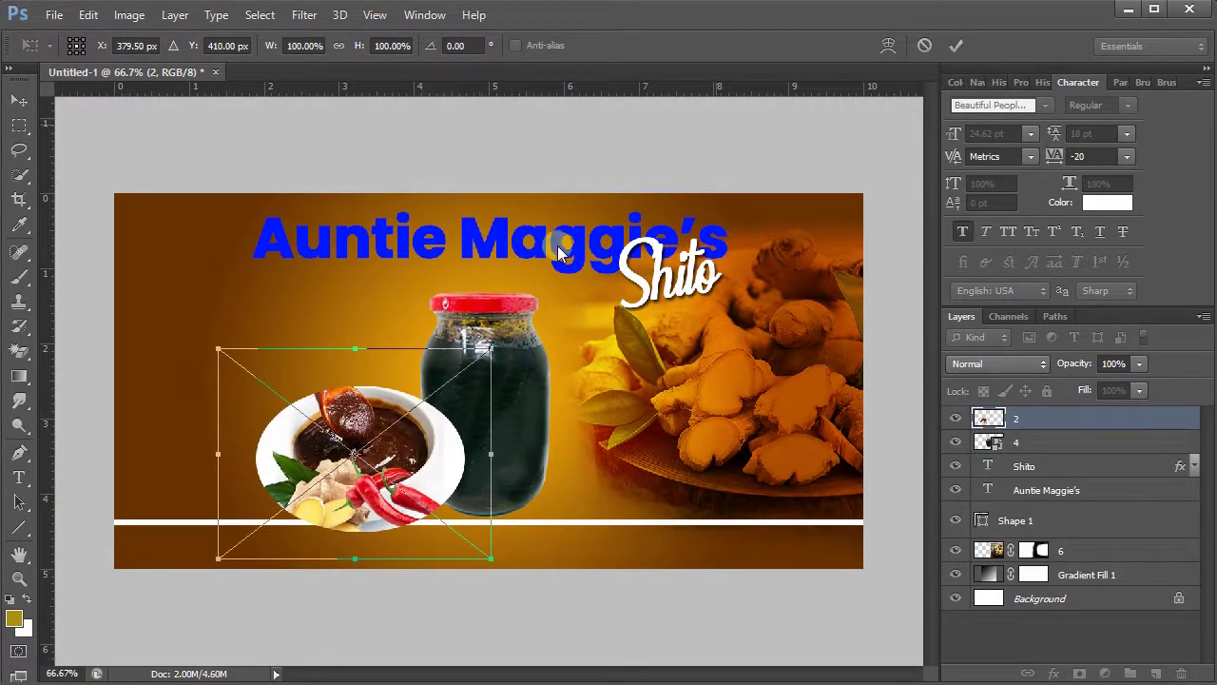
pyautogui.click(954, 44)
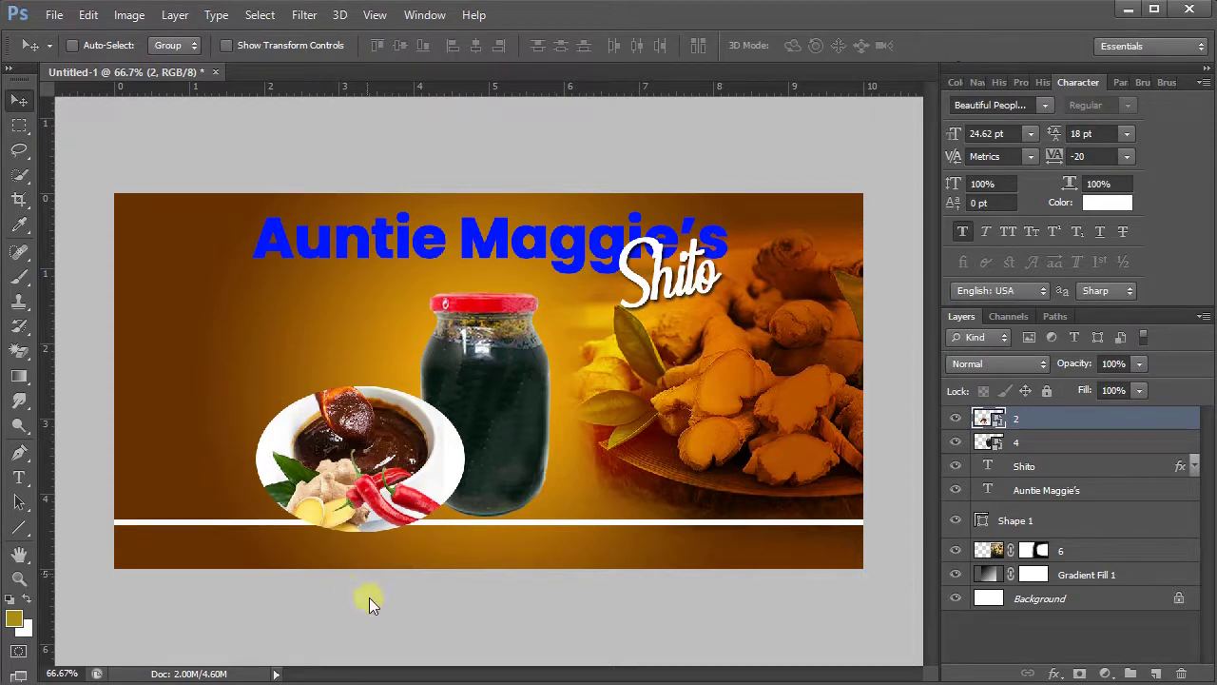
pyautogui.moveTo(380, 528); pyautogui.dragTo(397, 544)
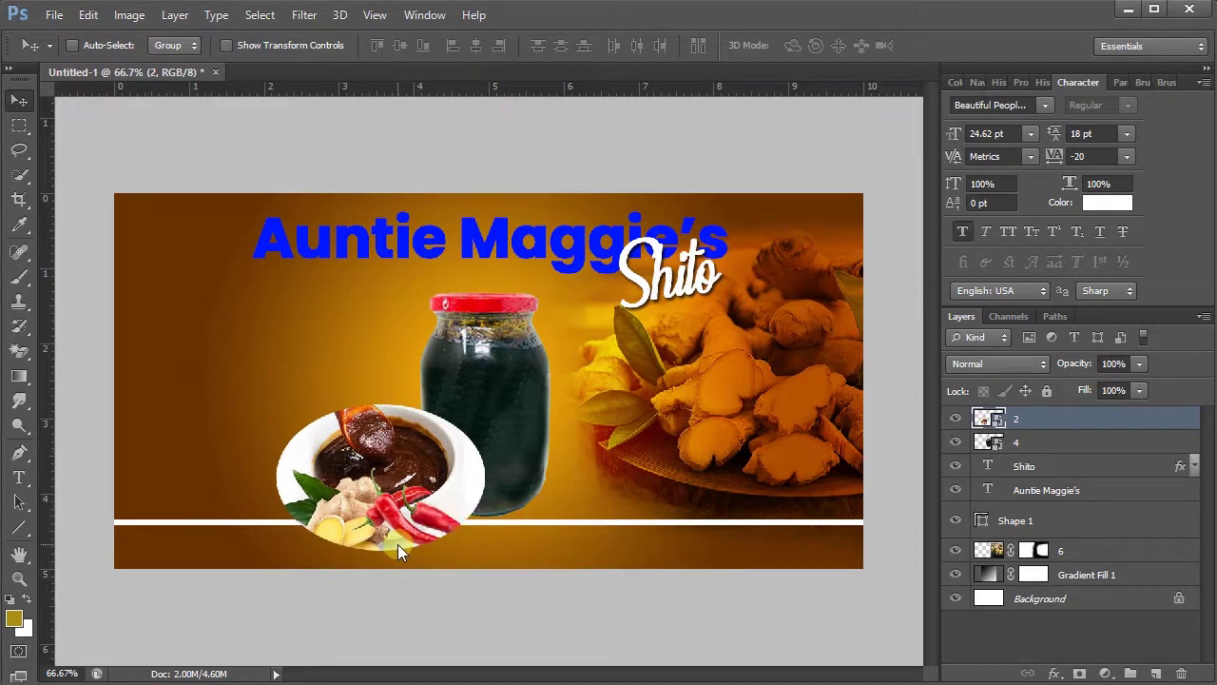
# - Place the onion image 1 and move it down beside the bowl
pyautogui.click(50, 13)
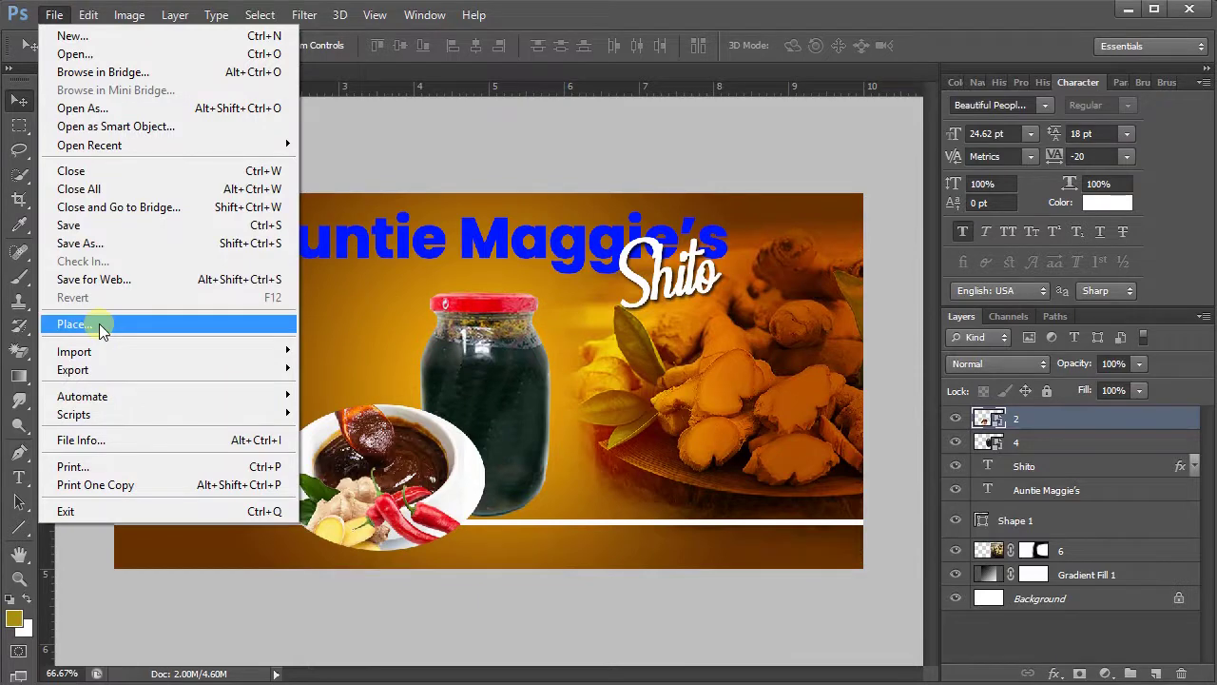
pyautogui.click(95, 323)
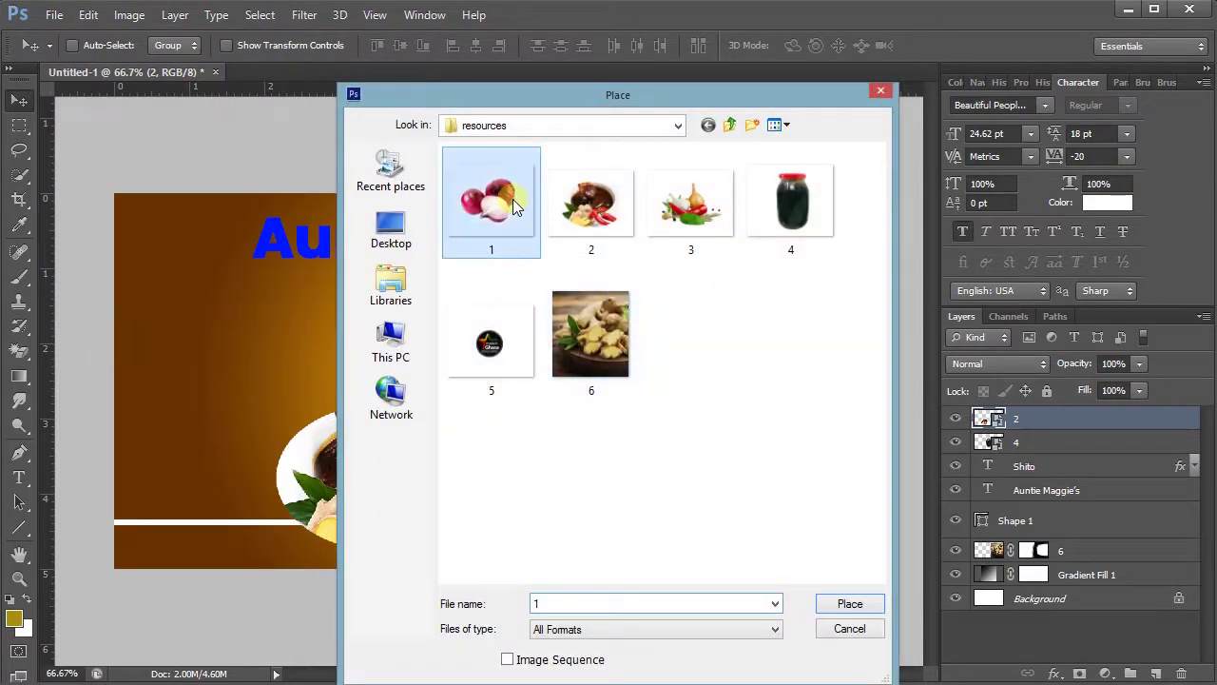
pyautogui.doubleClick(499, 201)
pyautogui.moveTo(483, 365); pyautogui.dragTo(497, 474)
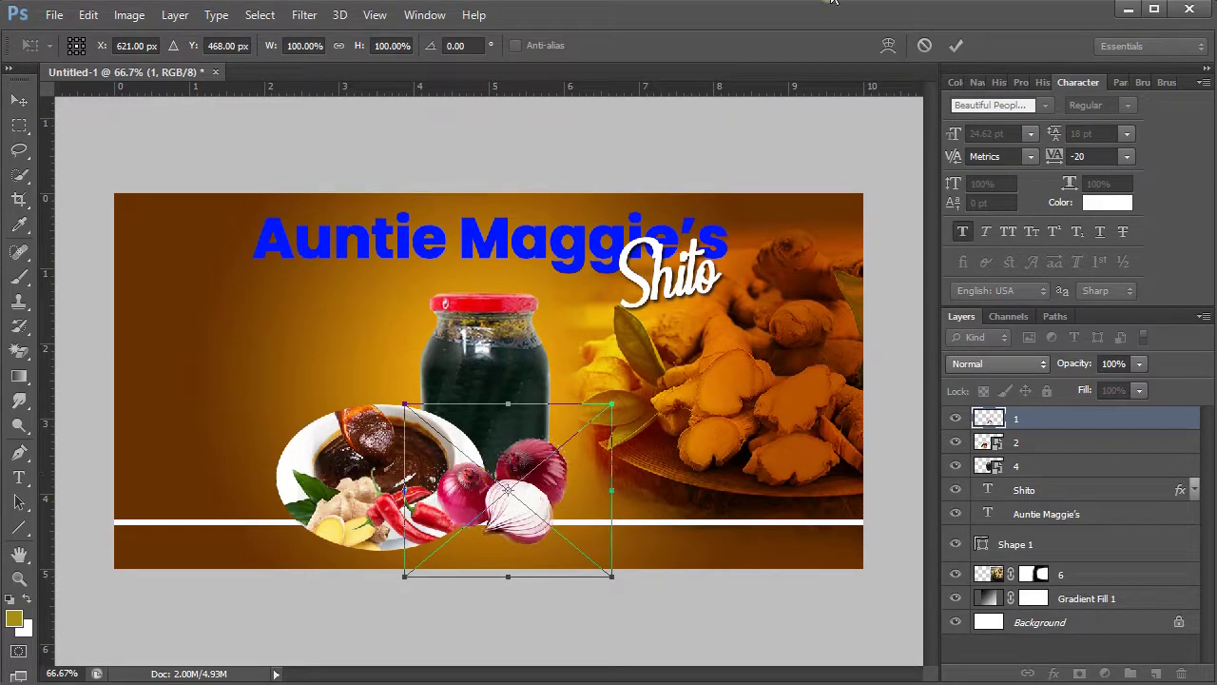
pyautogui.click(956, 46)
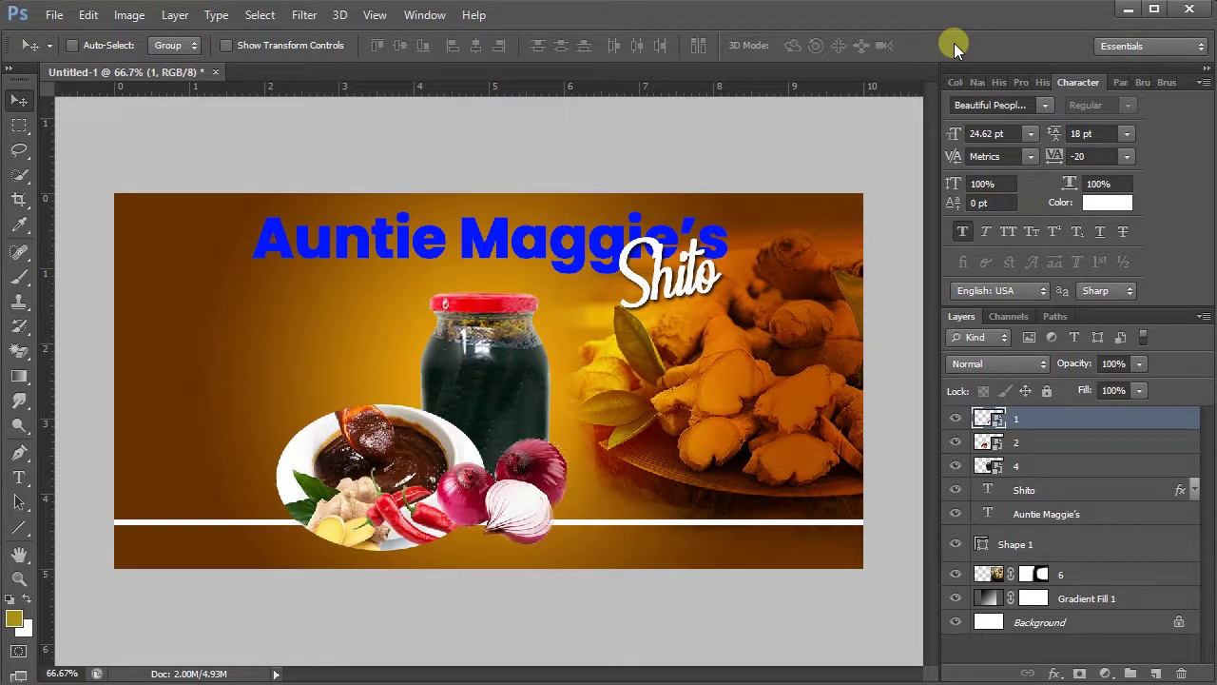
# - Scale the onion image to about 91% and nudge it slightly left
pyautogui.hotkey('ctrl', 't')
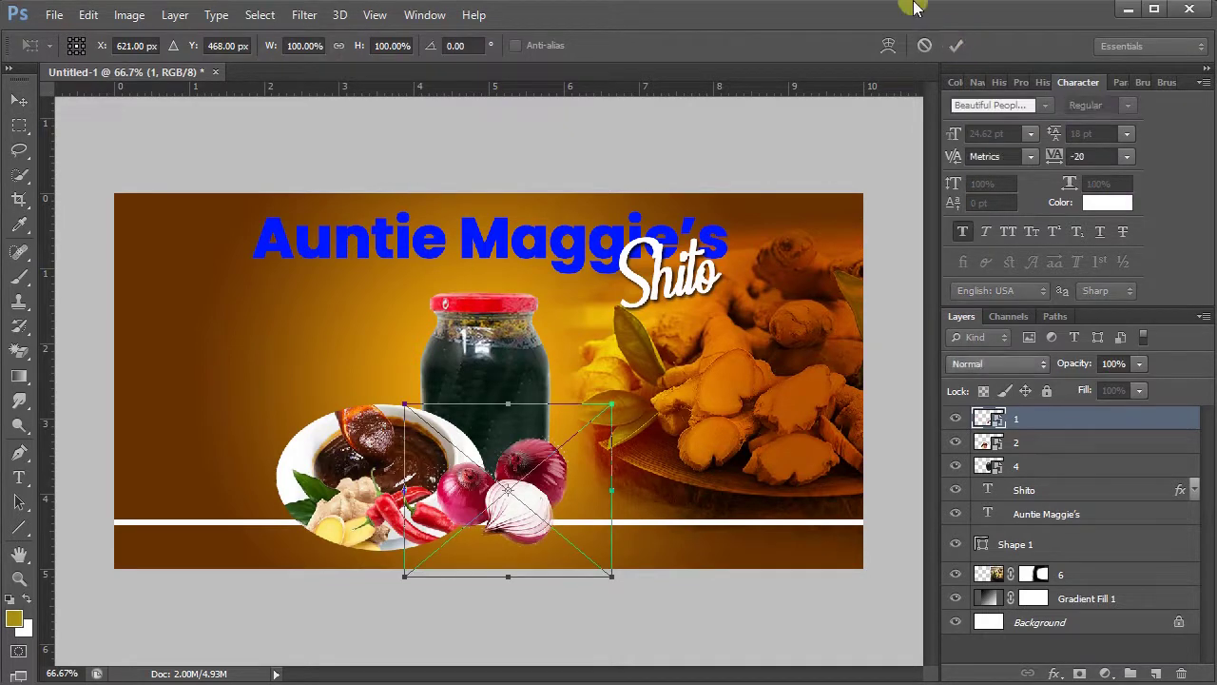
pyautogui.moveTo(612, 576); pyautogui.dragTo(599, 570)
pyautogui.moveTo(544, 531); pyautogui.dragTo(542, 530)
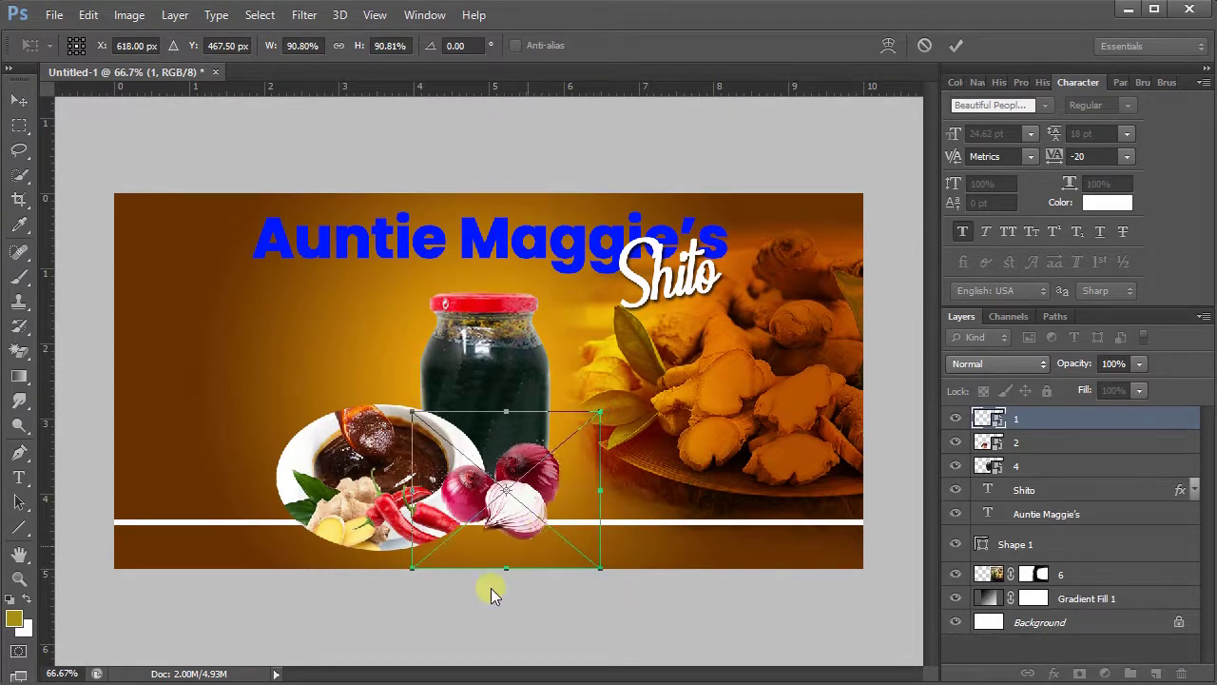
pyautogui.click(956, 46)
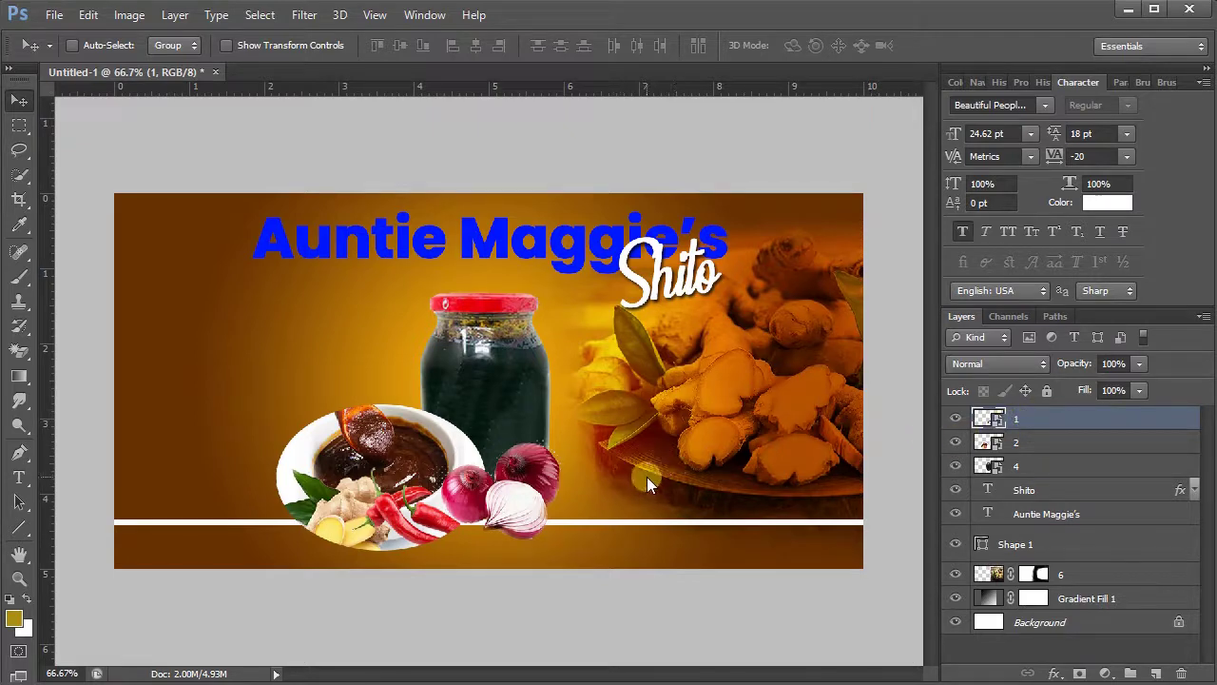
# - Place image 3 below the jar, stack layer 3 under layer 1, and shift it slightly left
pyautogui.click(48, 15)
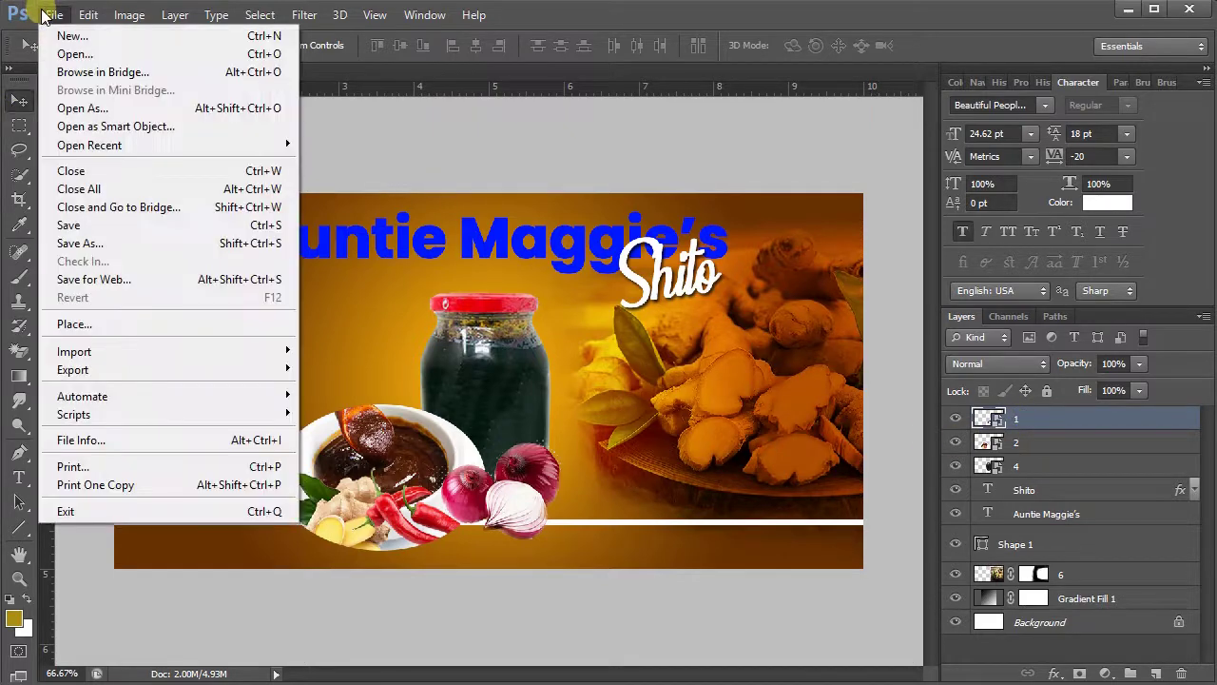
pyautogui.click(219, 318)
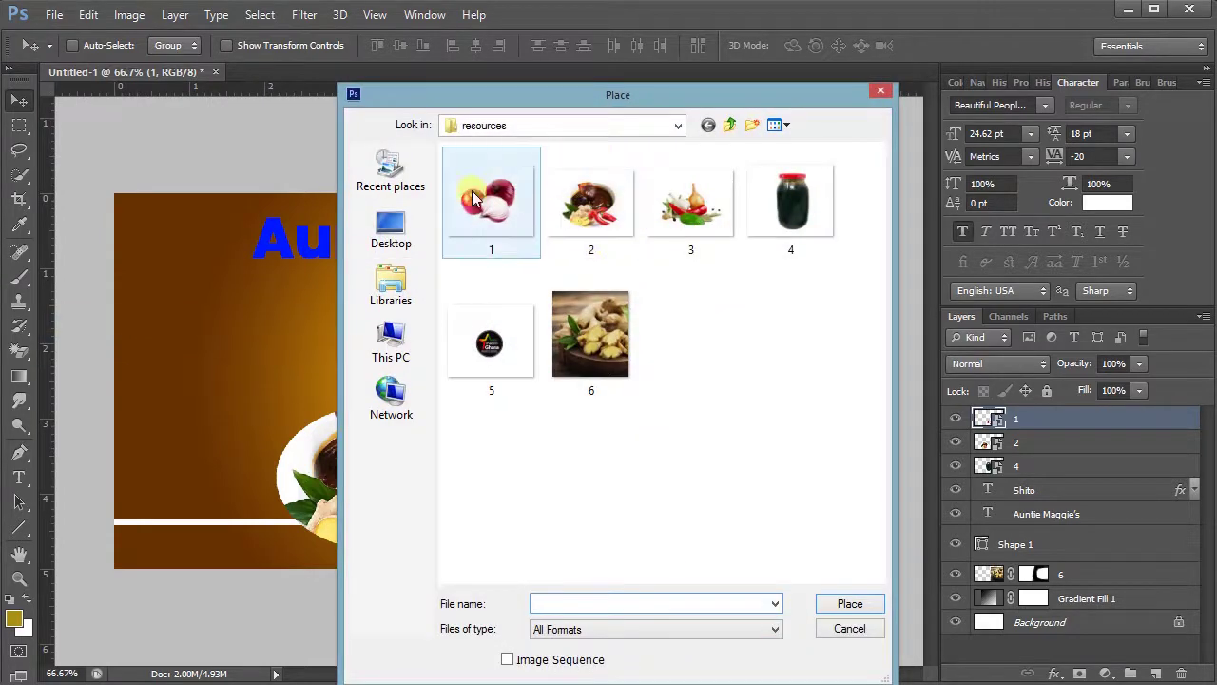
pyautogui.doubleClick(691, 202)
pyautogui.moveTo(512, 411); pyautogui.dragTo(554, 466)
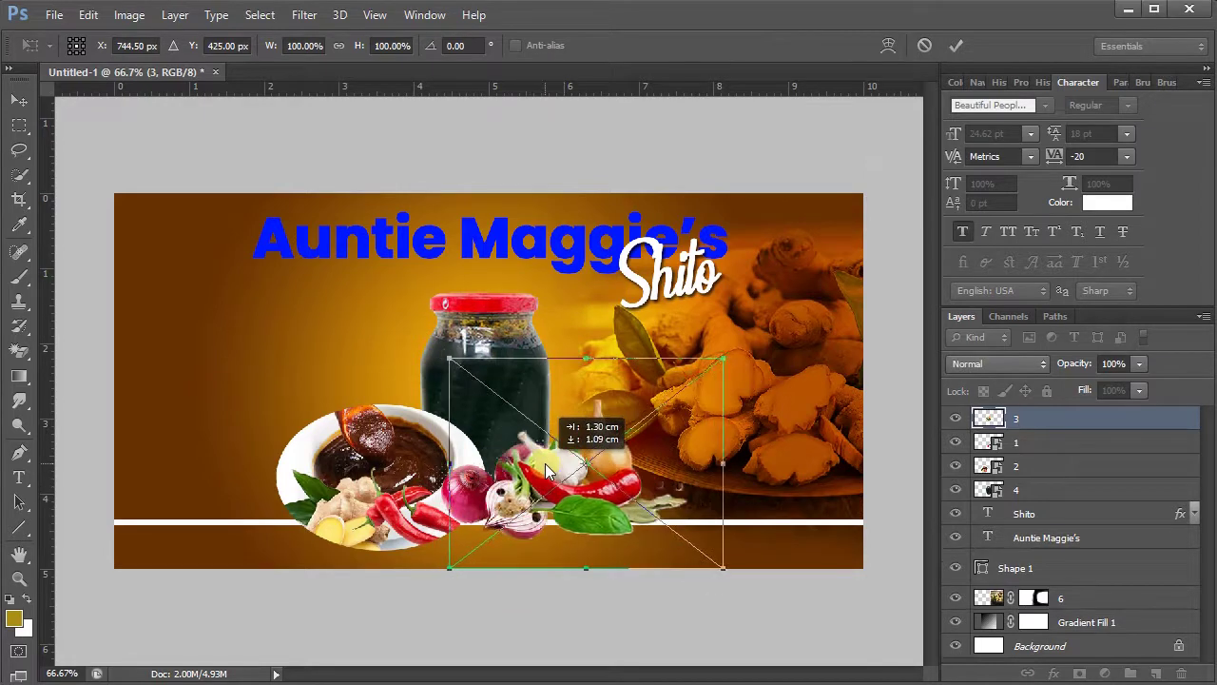
pyautogui.click(954, 45)
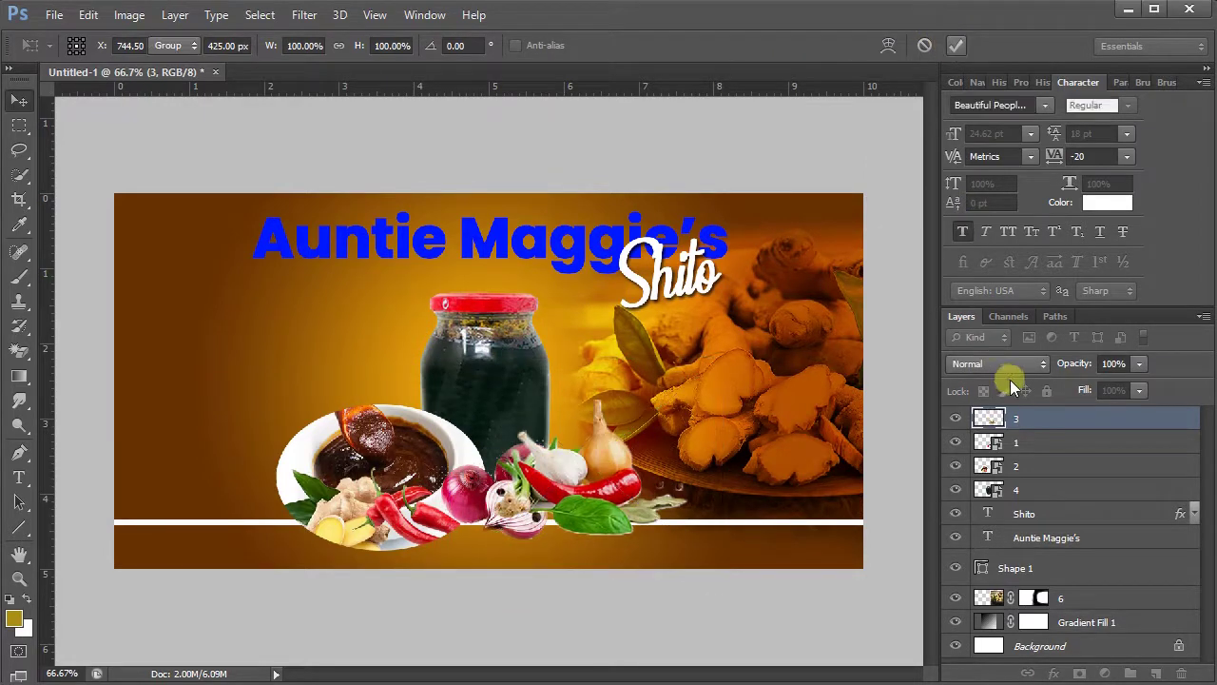
pyautogui.moveTo(1031, 421); pyautogui.dragTo(1031, 465)
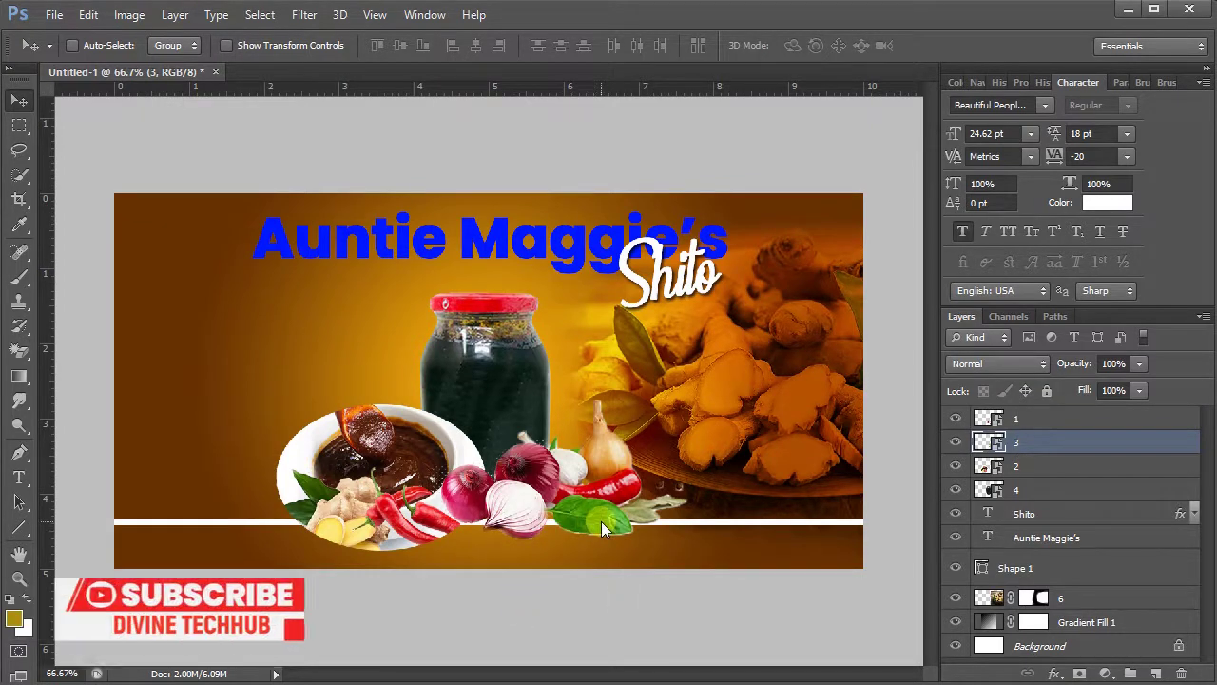
pyautogui.moveTo(614, 515); pyautogui.dragTo(591, 526)
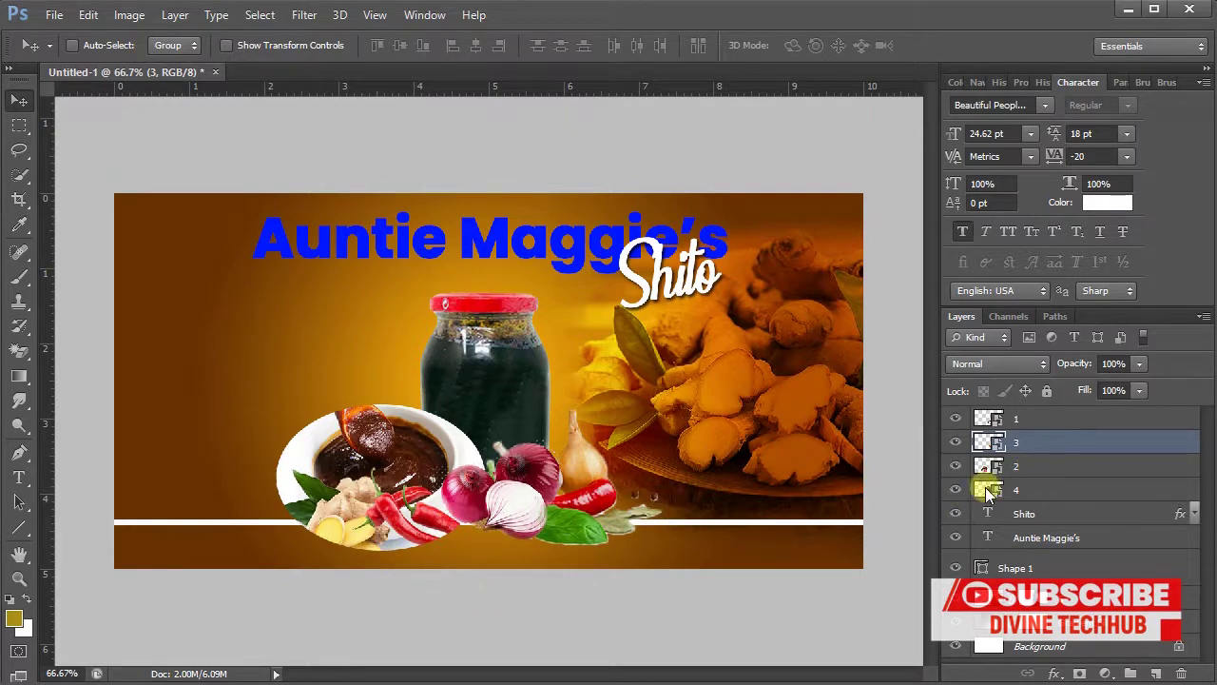
# - Scale the bowl image, layer 2, to about 84% and move it right and down toward the jar
pyautogui.click(955, 466)
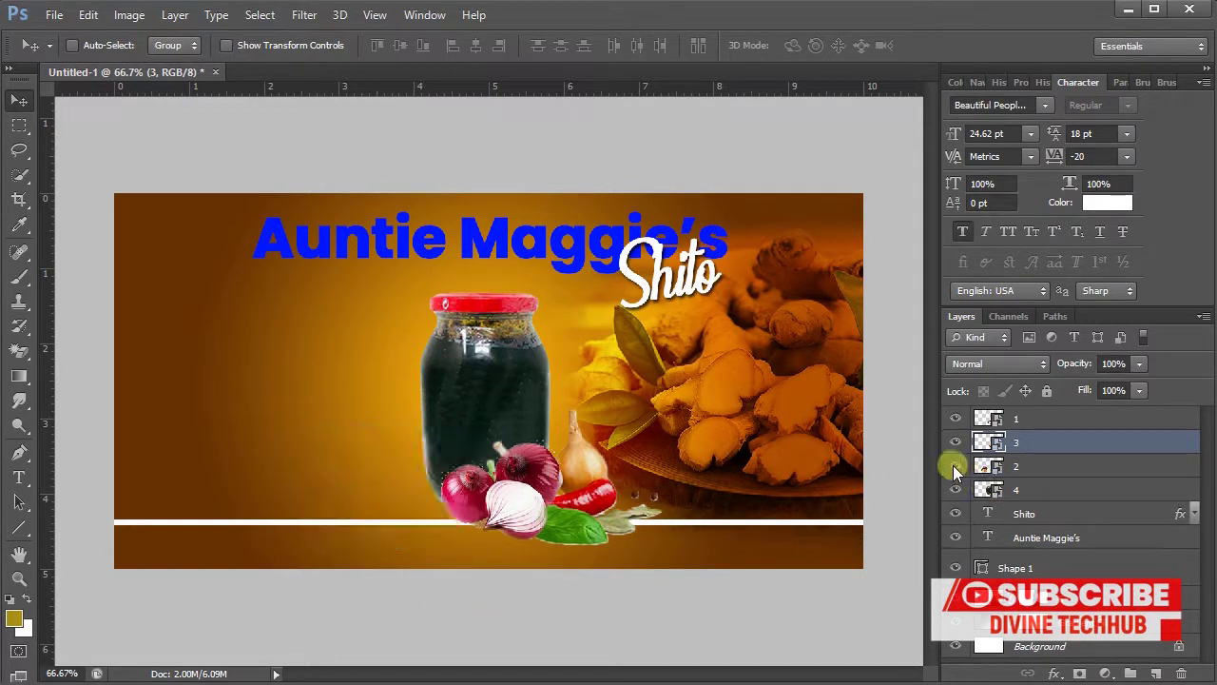
pyautogui.click(1063, 466)
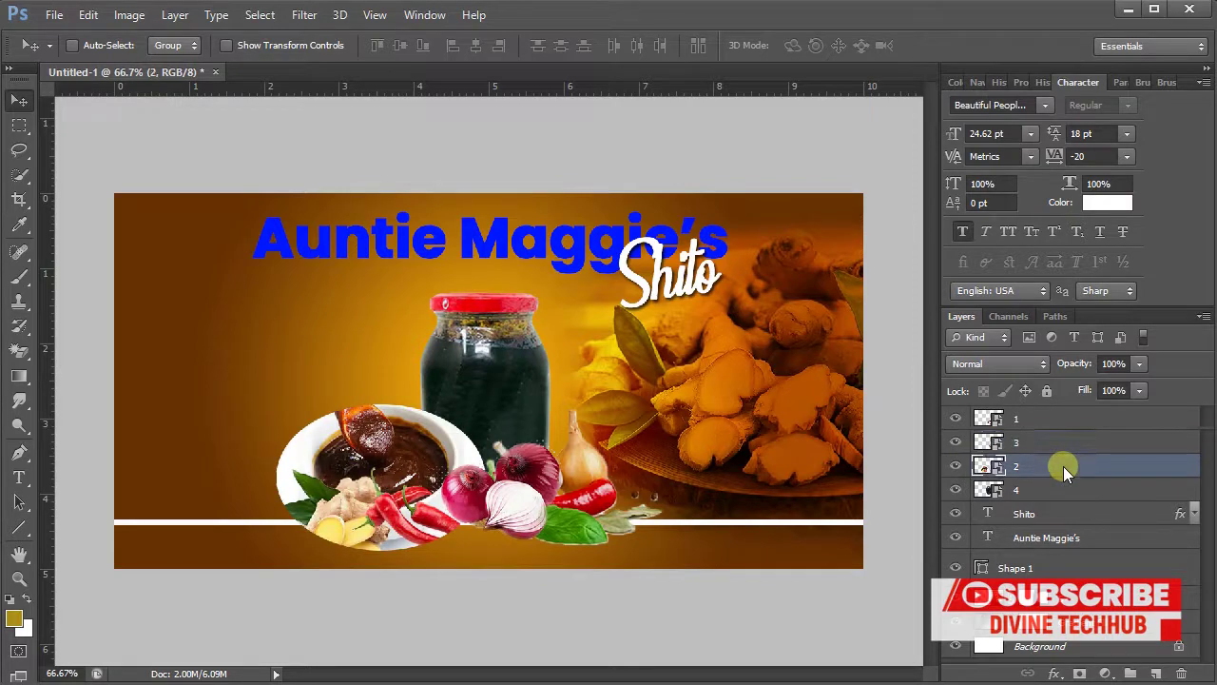
pyautogui.hotkey('ctrl', 't')
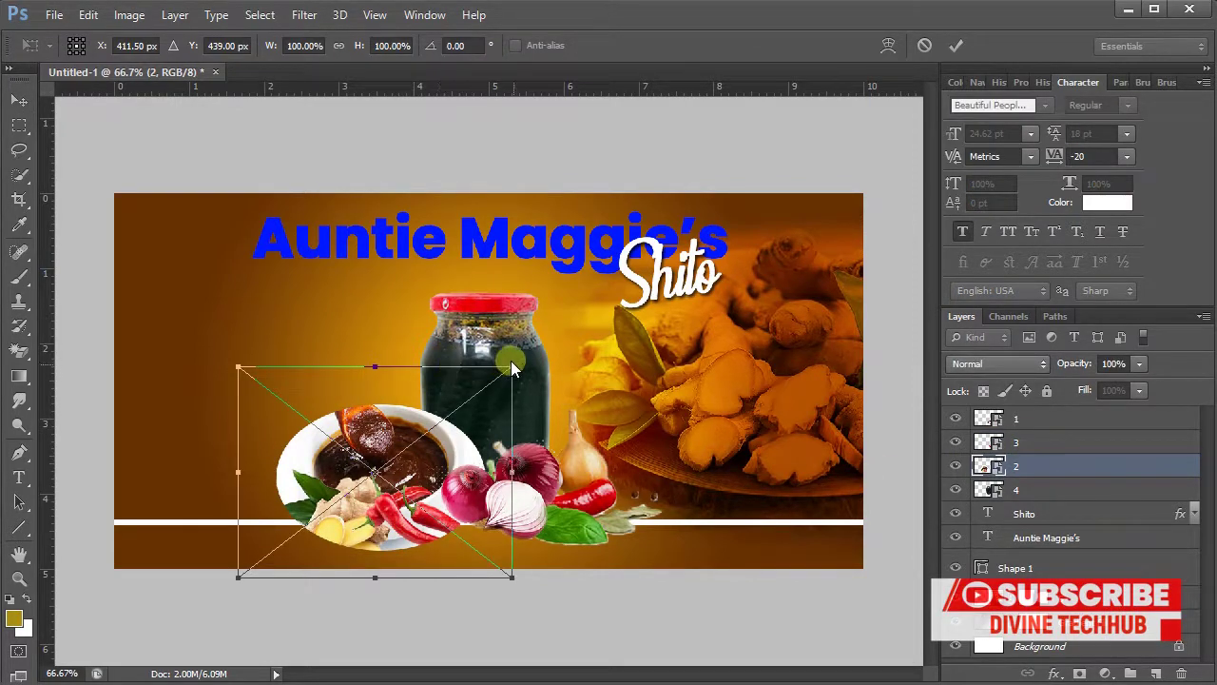
pyautogui.moveTo(511, 367); pyautogui.dragTo(490, 385)
pyautogui.moveTo(407, 455); pyautogui.dragTo(447, 463)
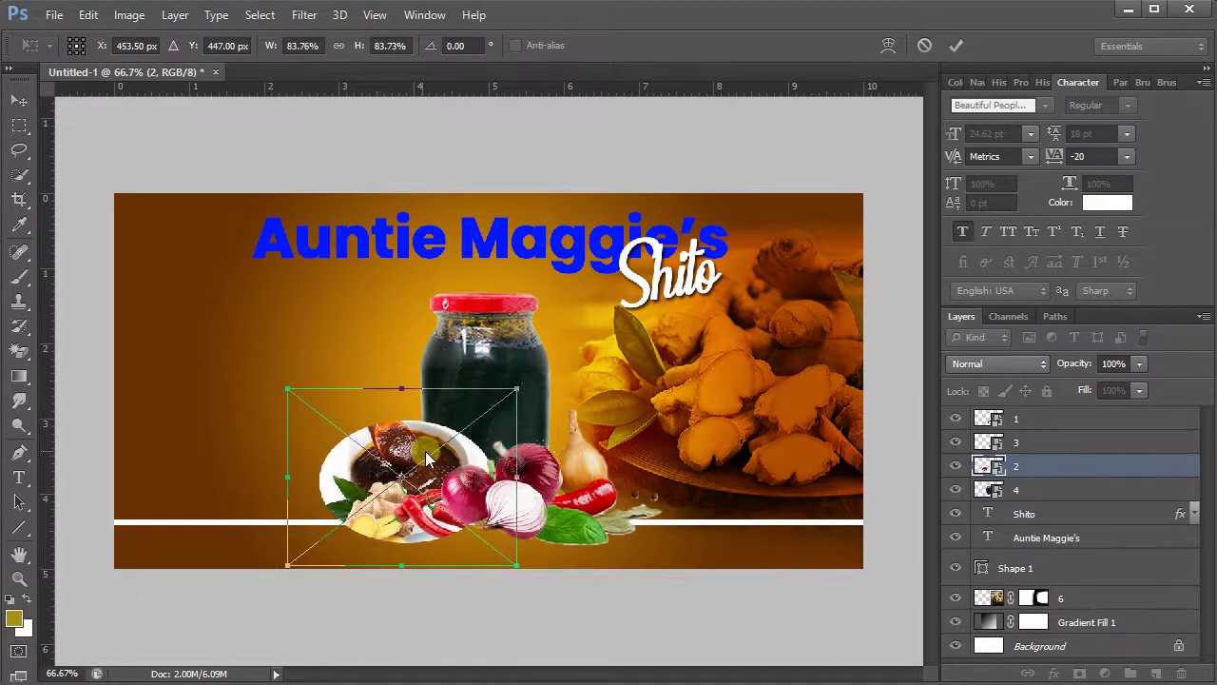
pyautogui.click(955, 45)
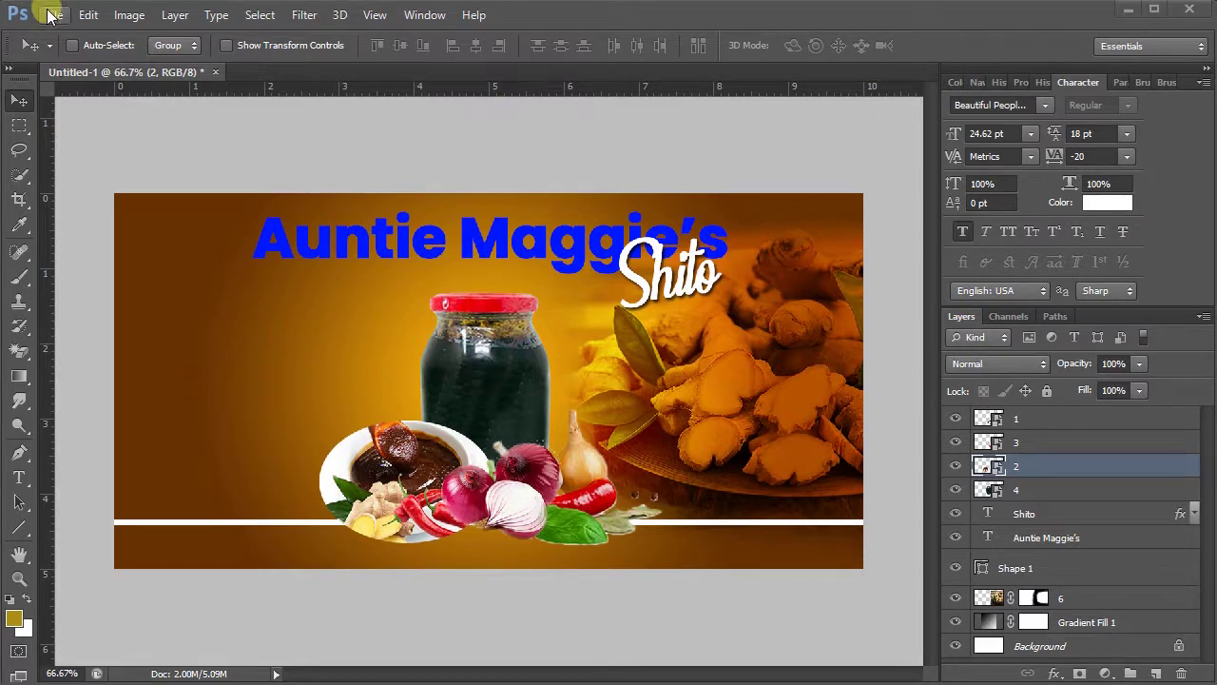
# - Place the made in Ghana badge, image 5, on the ginger at the banner's lower right
pyautogui.click(52, 13)
pyautogui.click(101, 323)
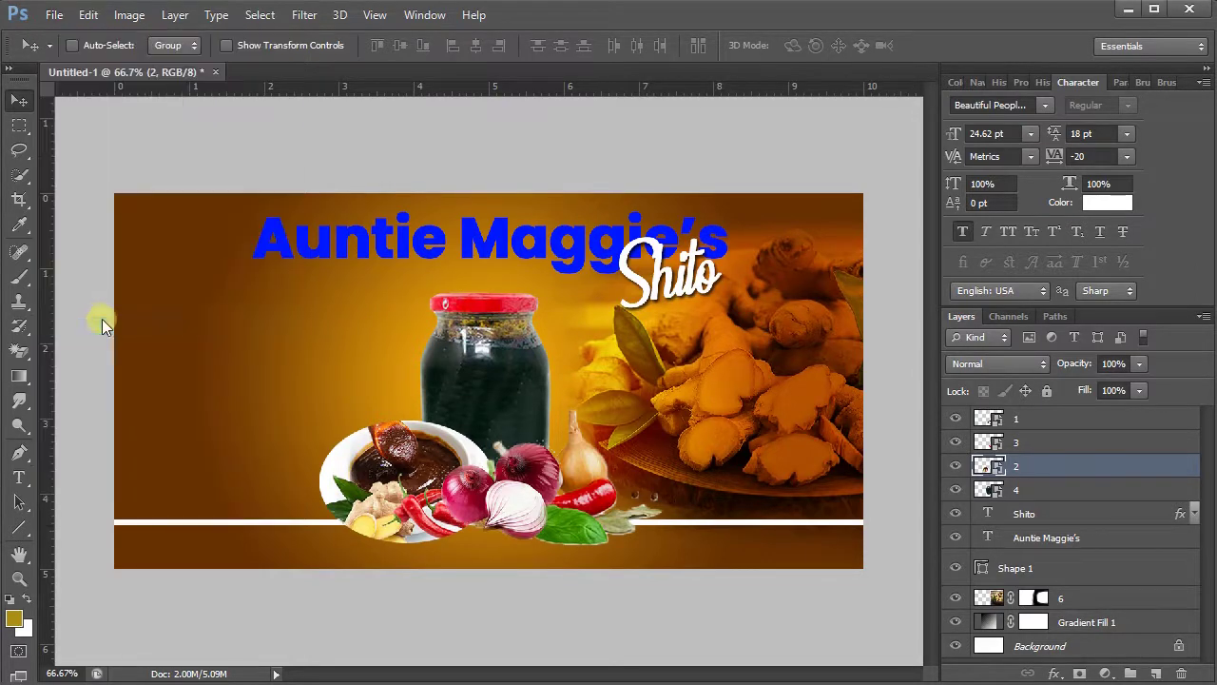
pyautogui.click(496, 322)
pyautogui.doubleClick(494, 322)
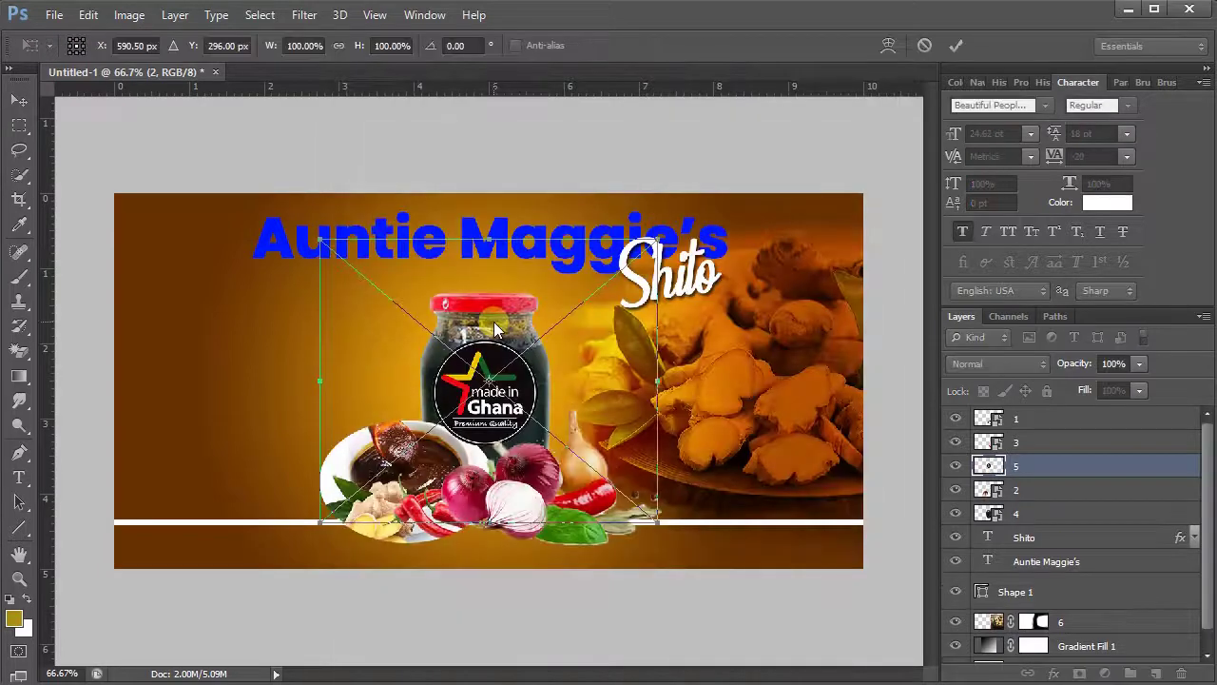
pyautogui.moveTo(545, 439); pyautogui.dragTo(796, 486)
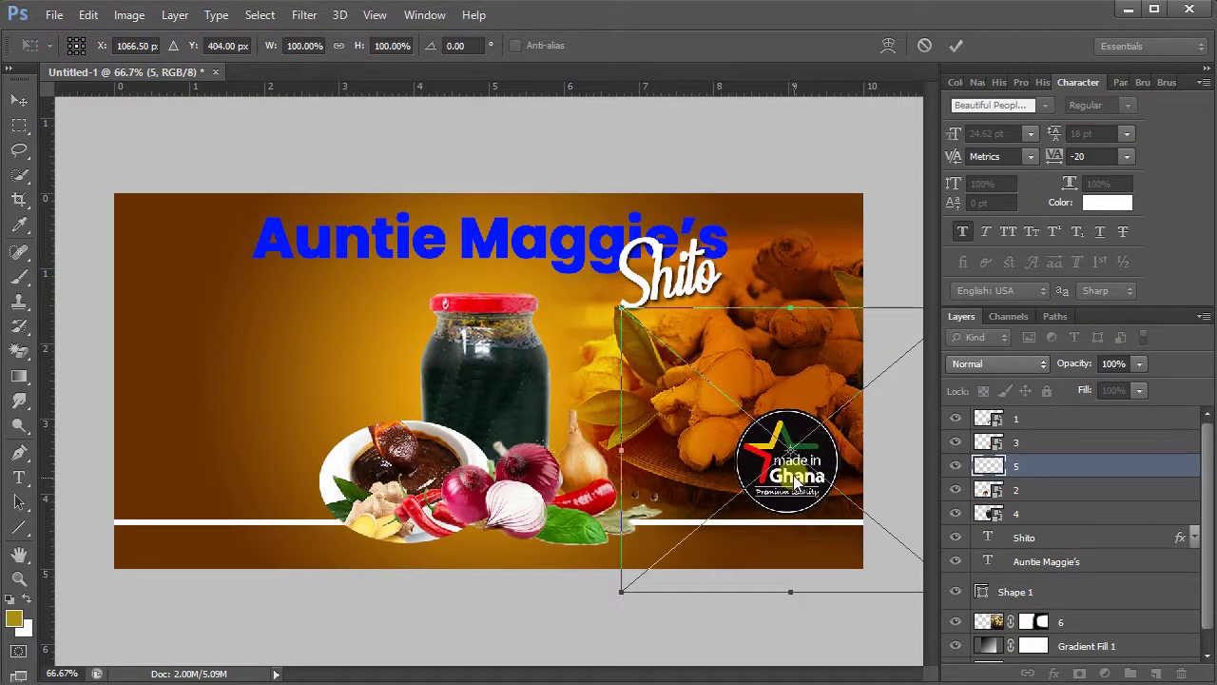
pyautogui.click(954, 44)
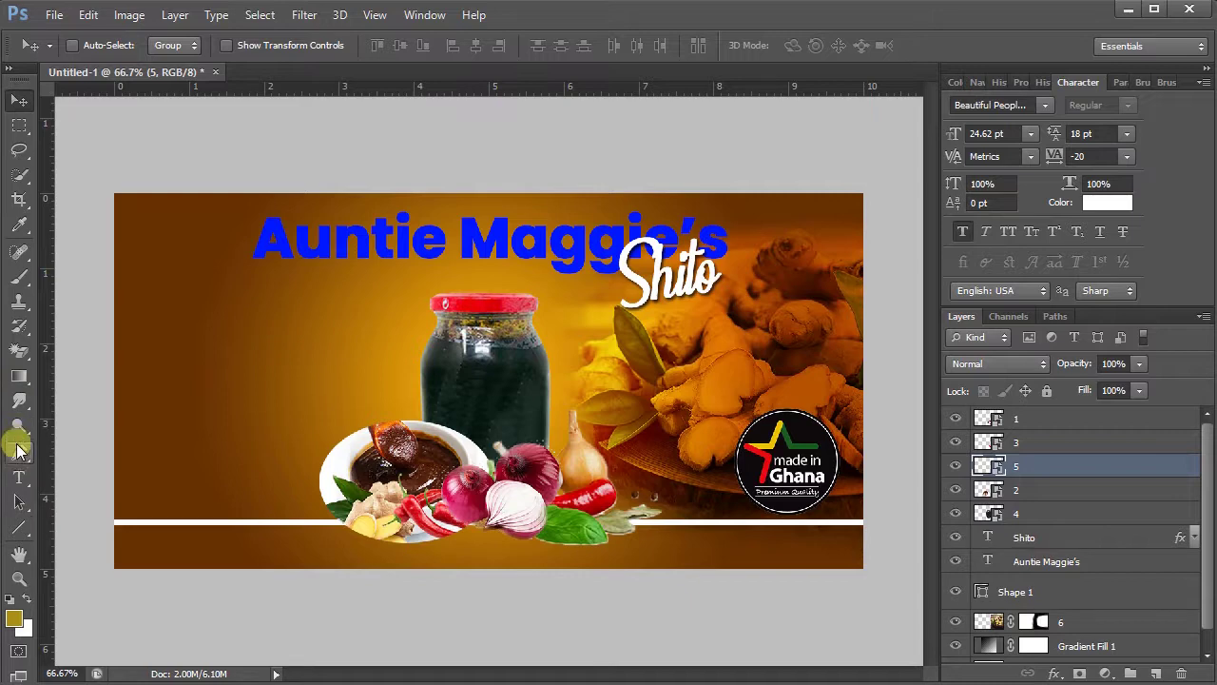
# - Draw a small rectangle on the banner's left side, level with the jar's lid
pyautogui.click(20, 529)
pyautogui.moveTo(25, 534); pyautogui.dragTo(74, 530)
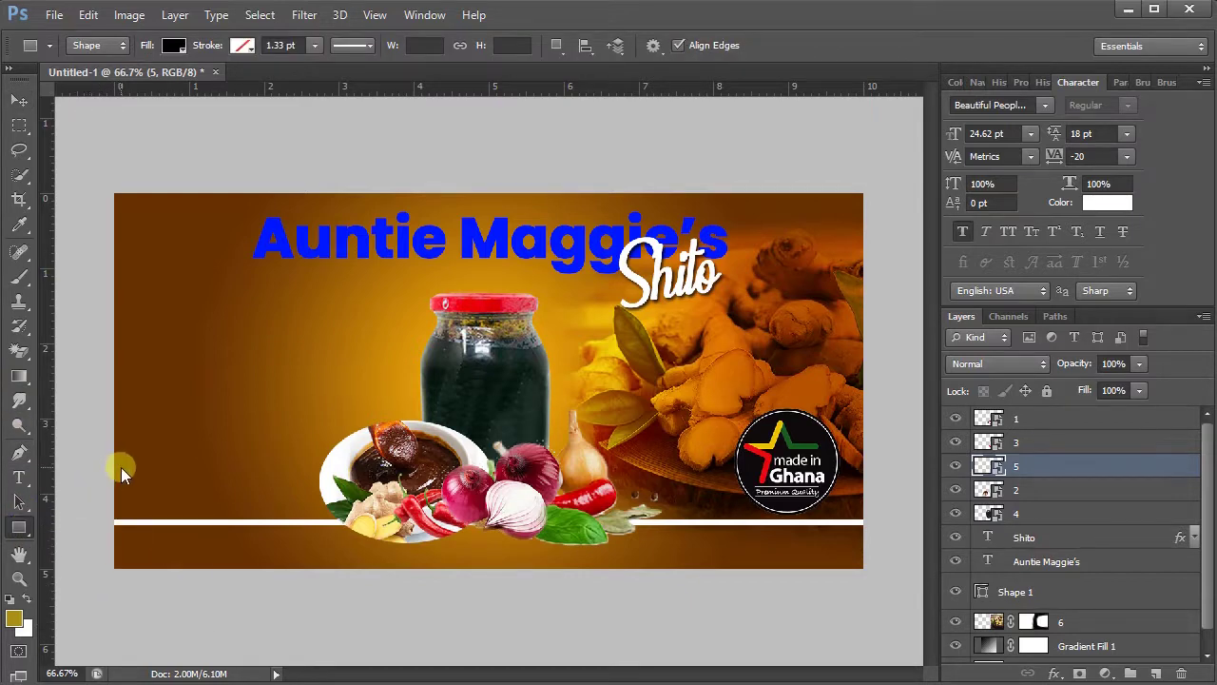
pyautogui.click(1056, 422)
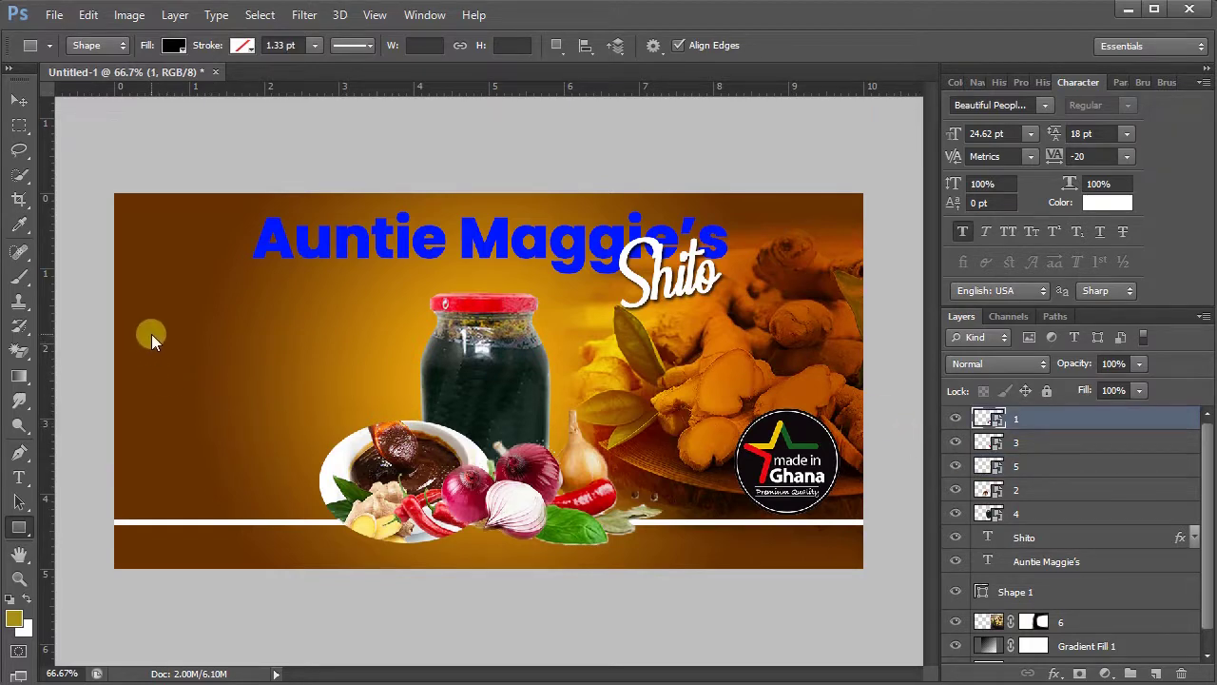
pyautogui.moveTo(149, 325); pyautogui.dragTo(258, 348)
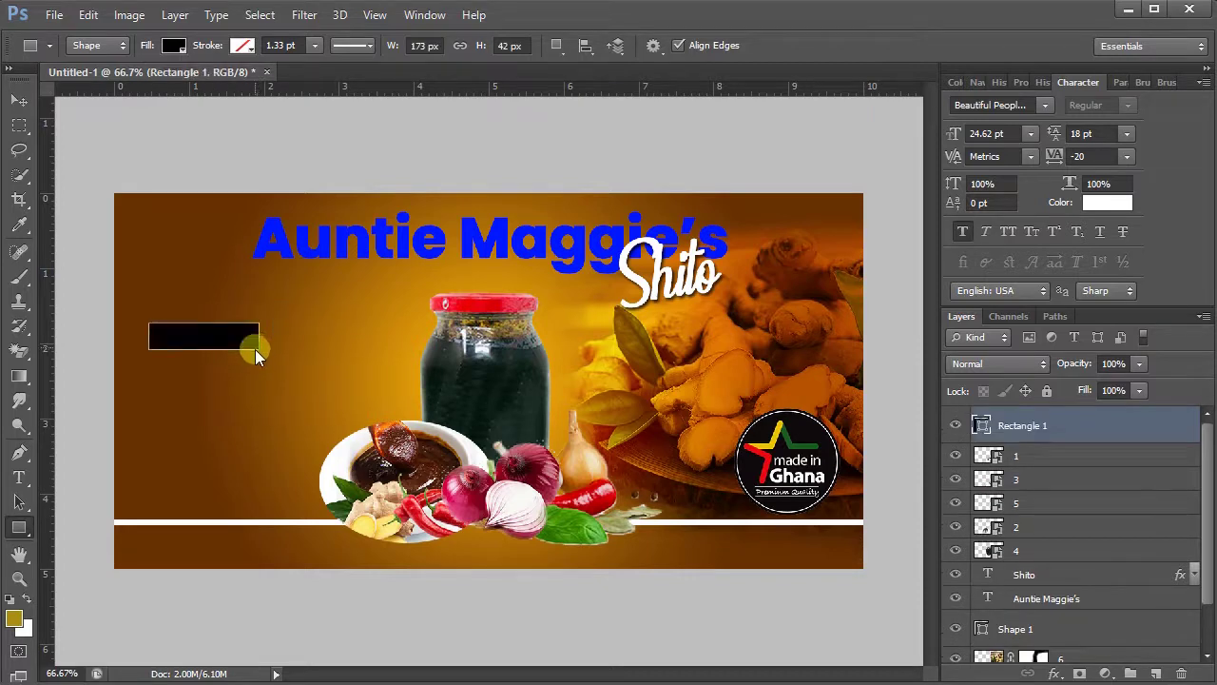
# - Fill Rectangle 1 with white (ffffff)
pyautogui.press('i')
pyautogui.doubleClick(981, 426)
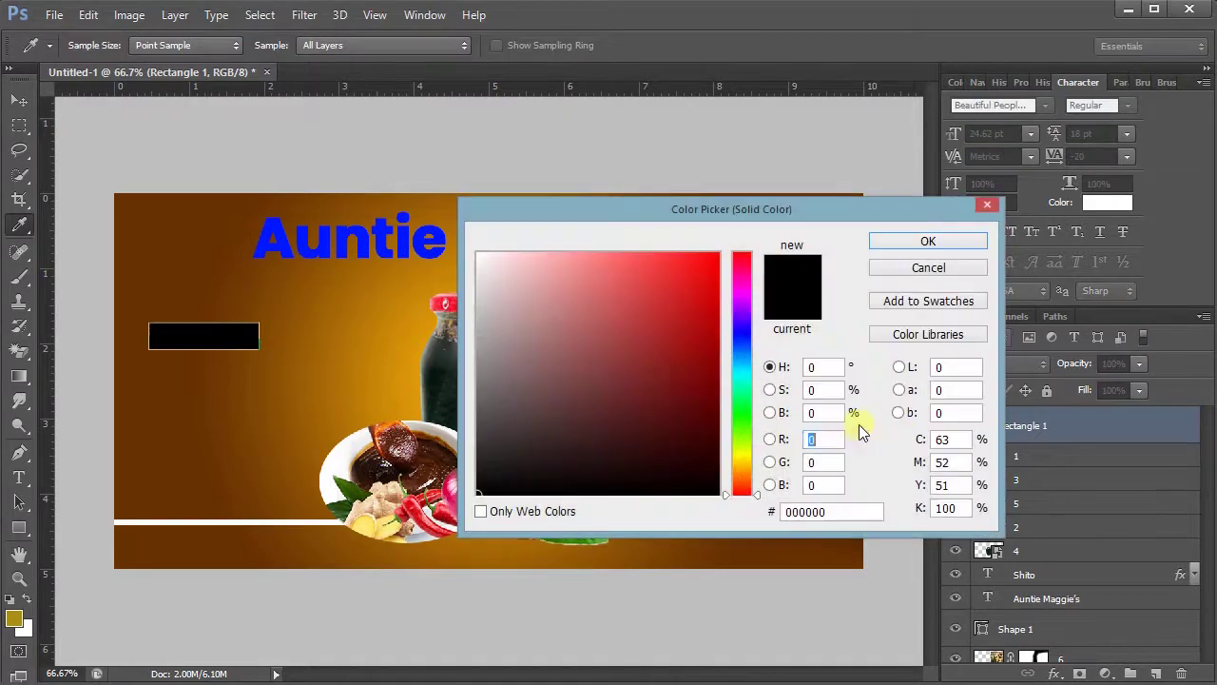
pyautogui.click(666, 374)
pyautogui.moveTo(667, 374); pyautogui.dragTo(414, 203)
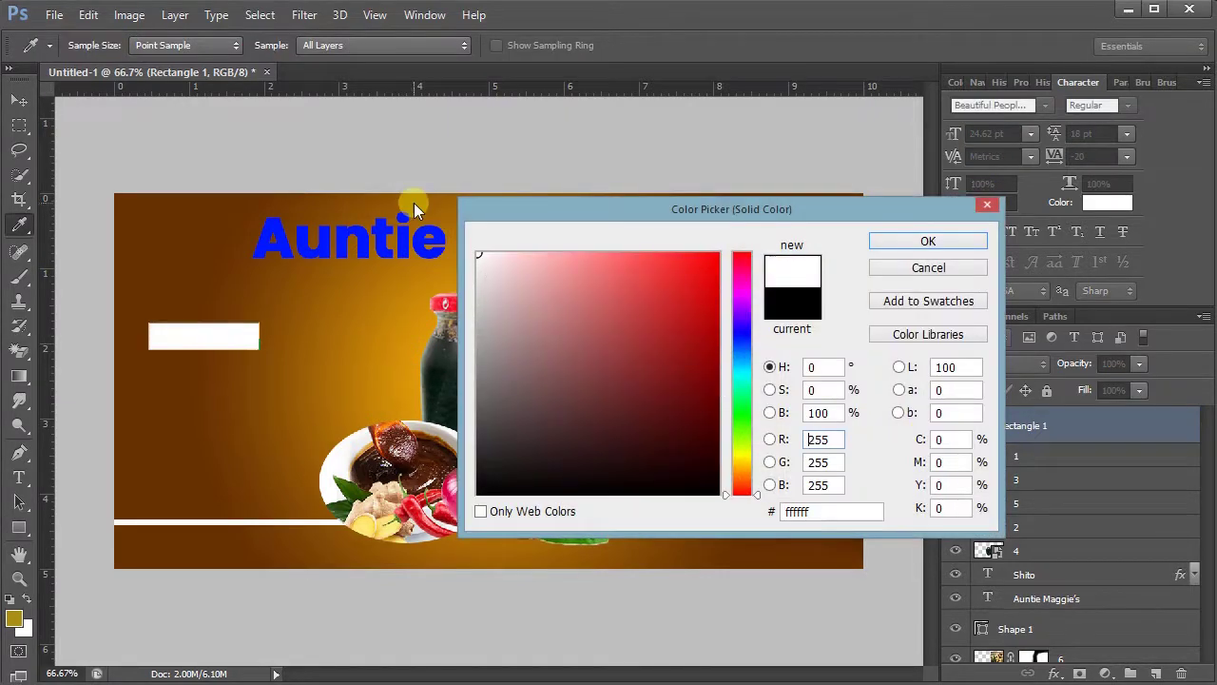
pyautogui.click(897, 239)
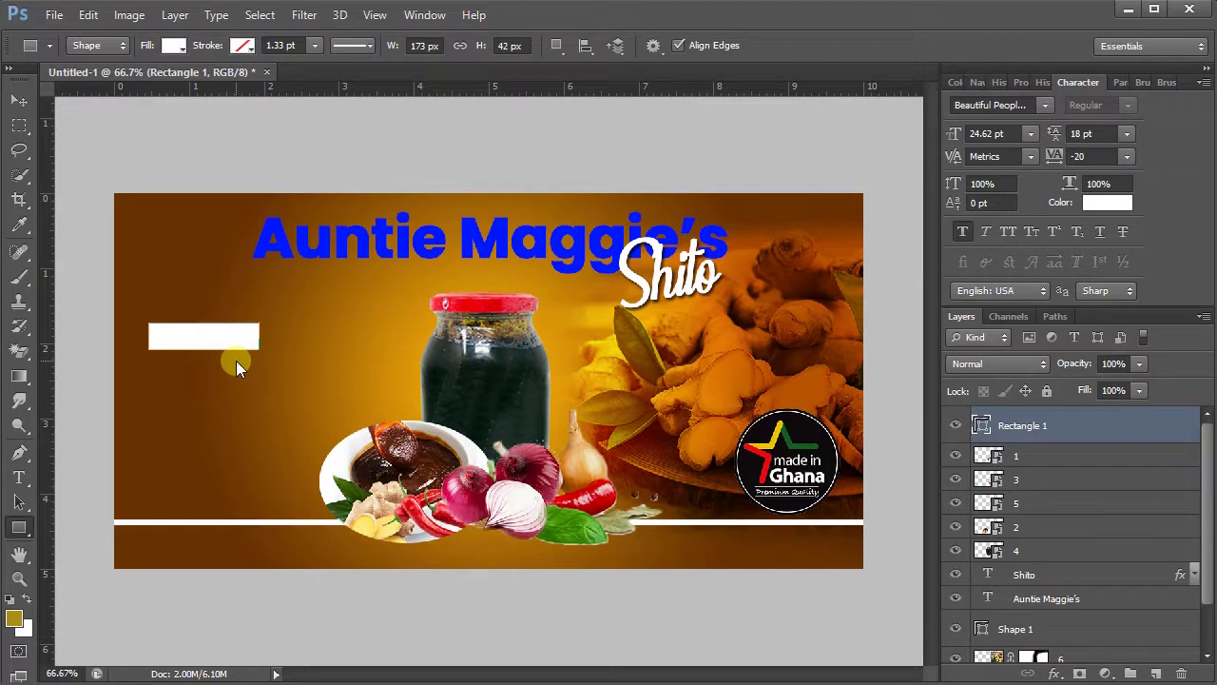
pyautogui.hotkey('ctrl', 't')
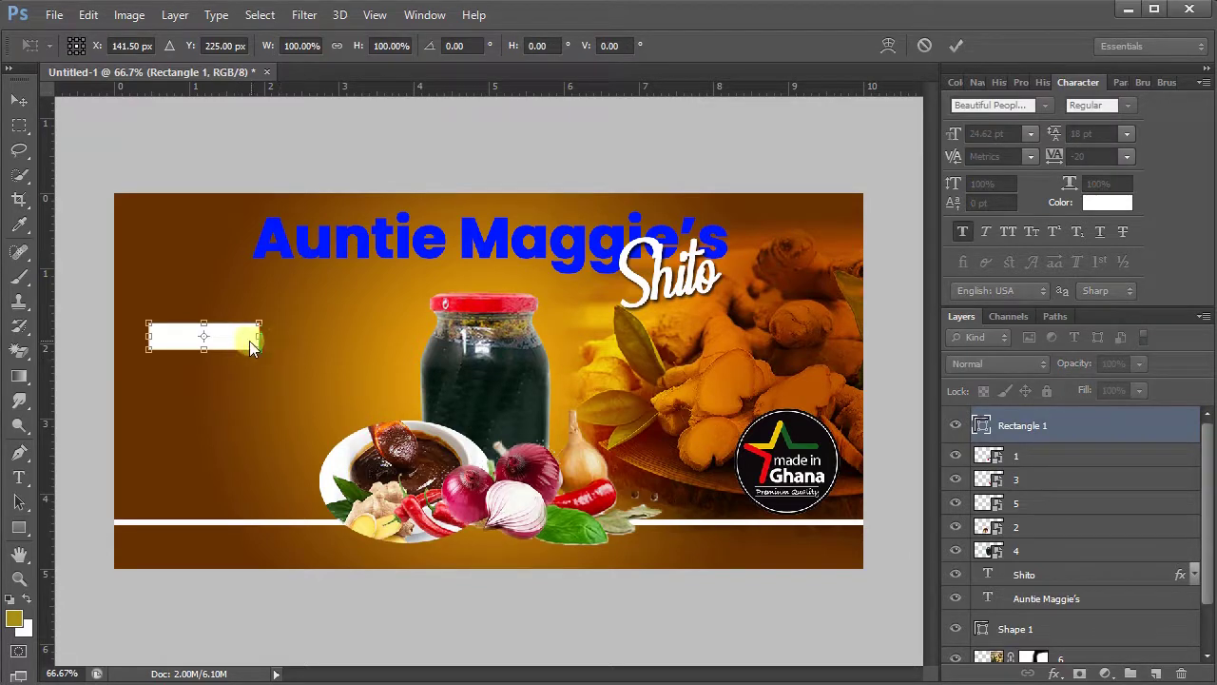
# - Skew the white rectangle so its top edge slants to the left
pyautogui.rightClick(248, 338)
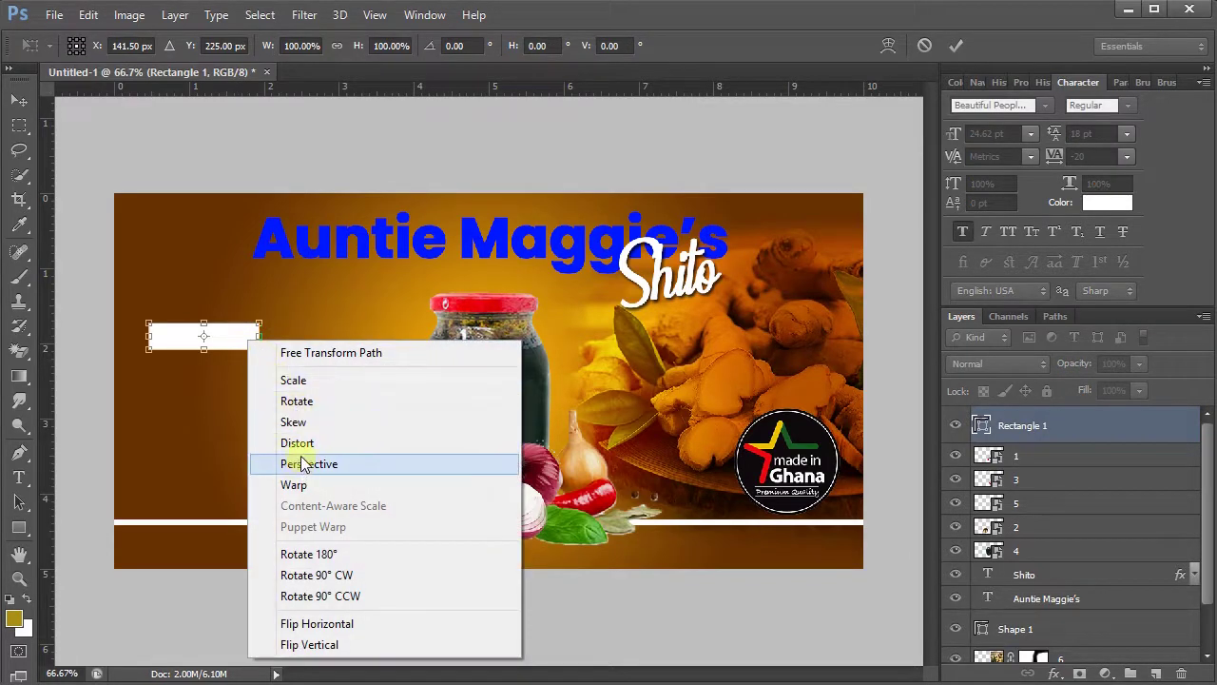
pyautogui.click(297, 422)
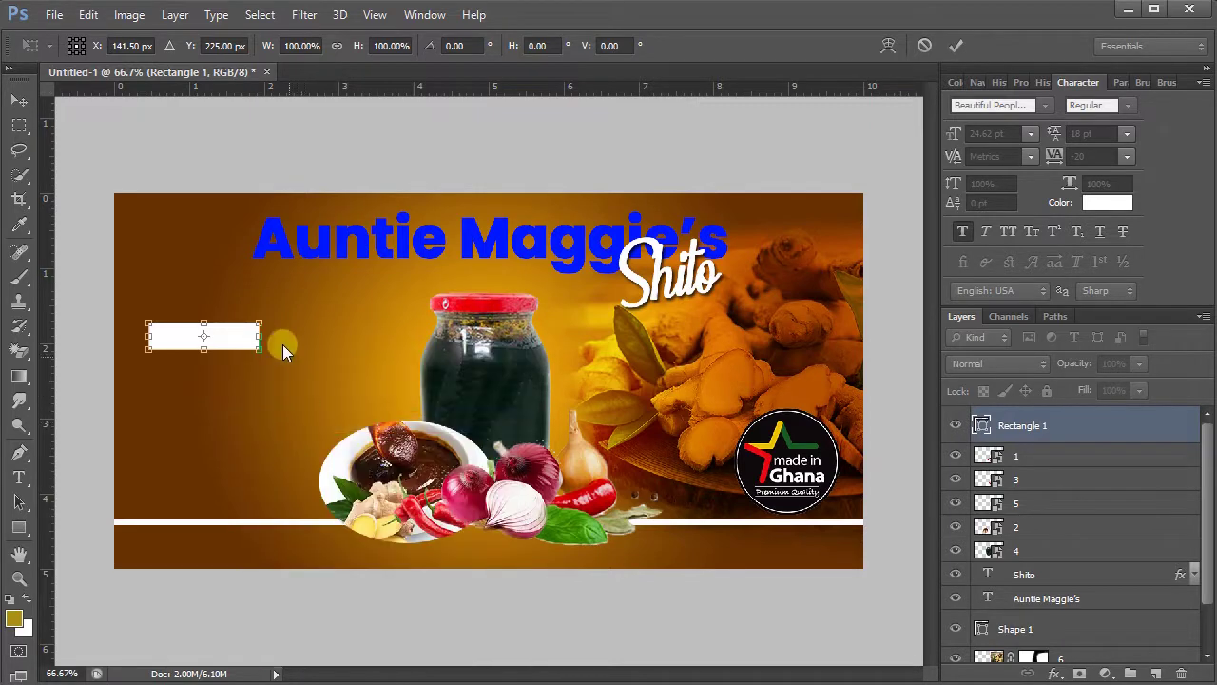
pyautogui.moveTo(258, 326); pyautogui.dragTo(246, 328)
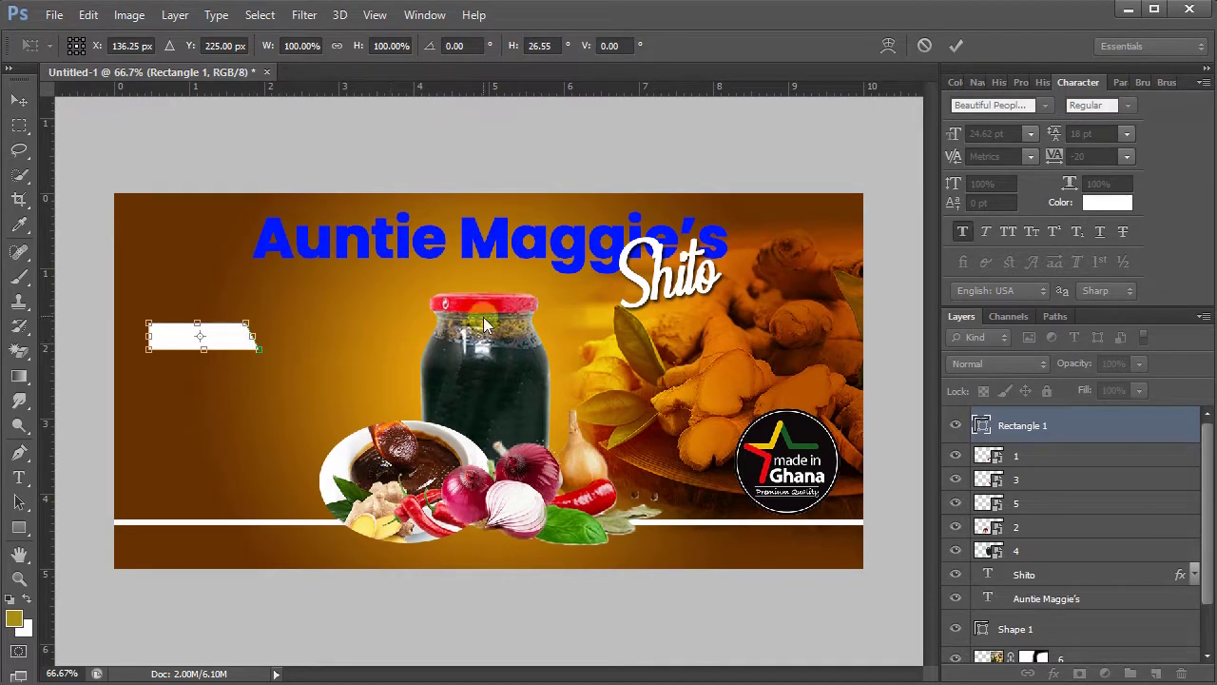
# - Scale the slanted tab slightly taller, to about 176 × 48 px, and commit
pyautogui.rightClick(243, 335)
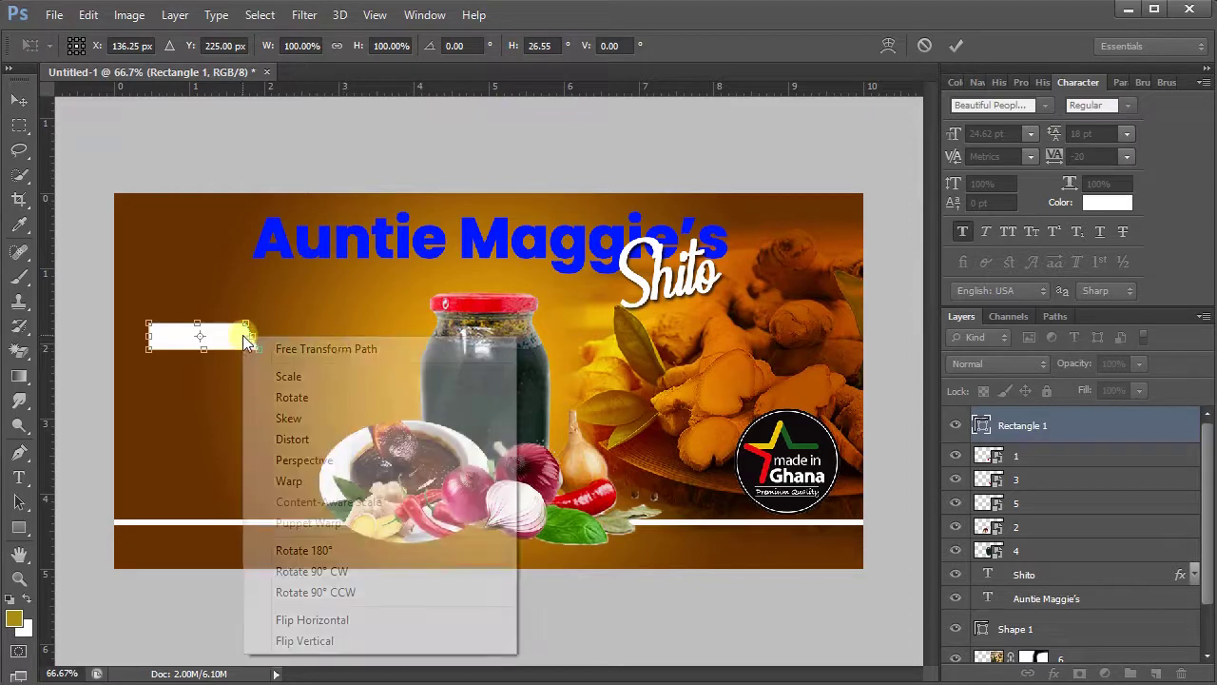
pyautogui.click(277, 378)
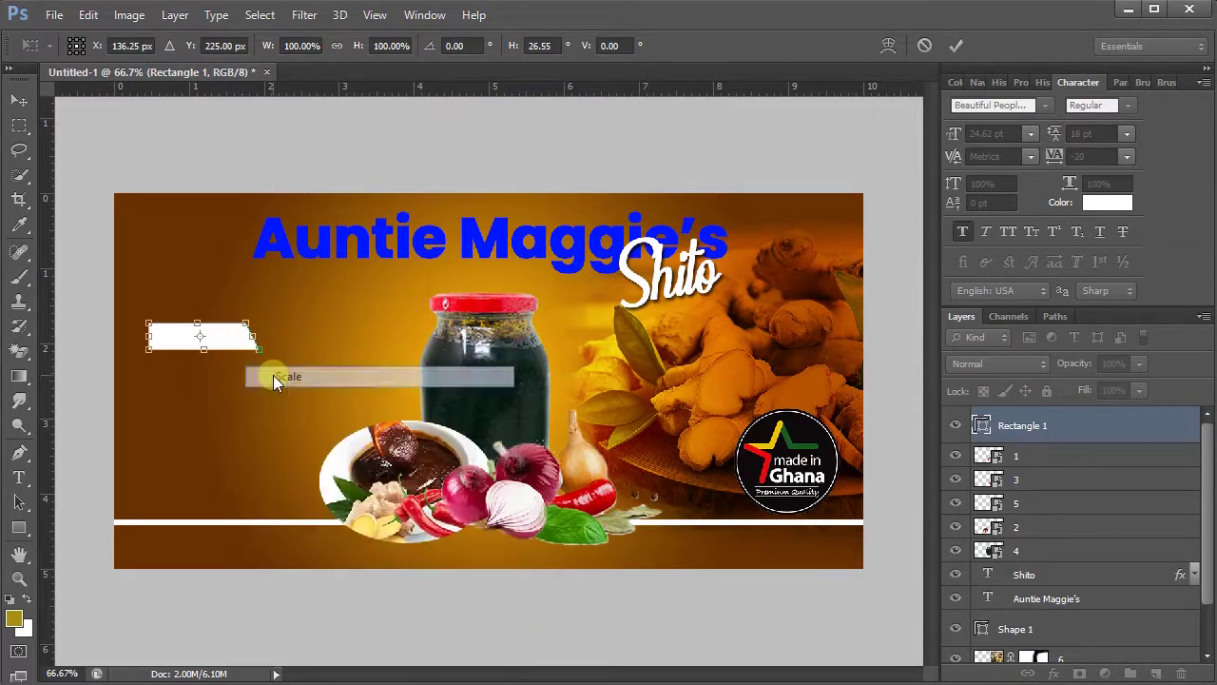
pyautogui.moveTo(205, 353); pyautogui.dragTo(202, 353)
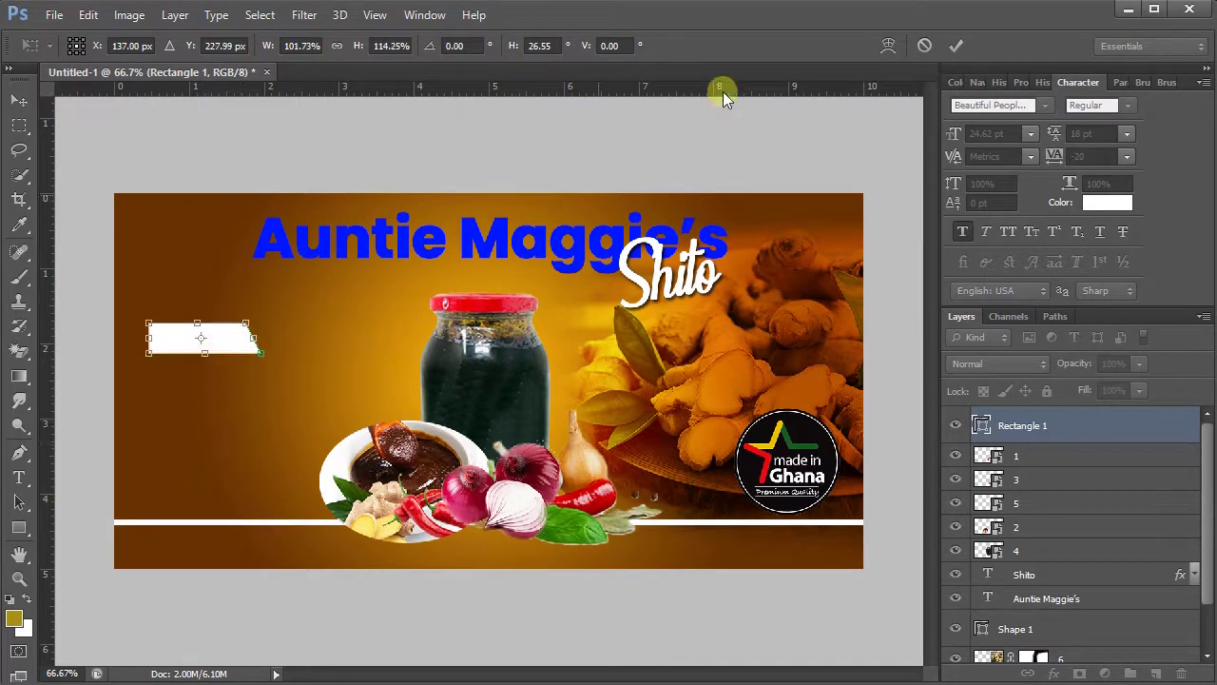
pyautogui.click(956, 44)
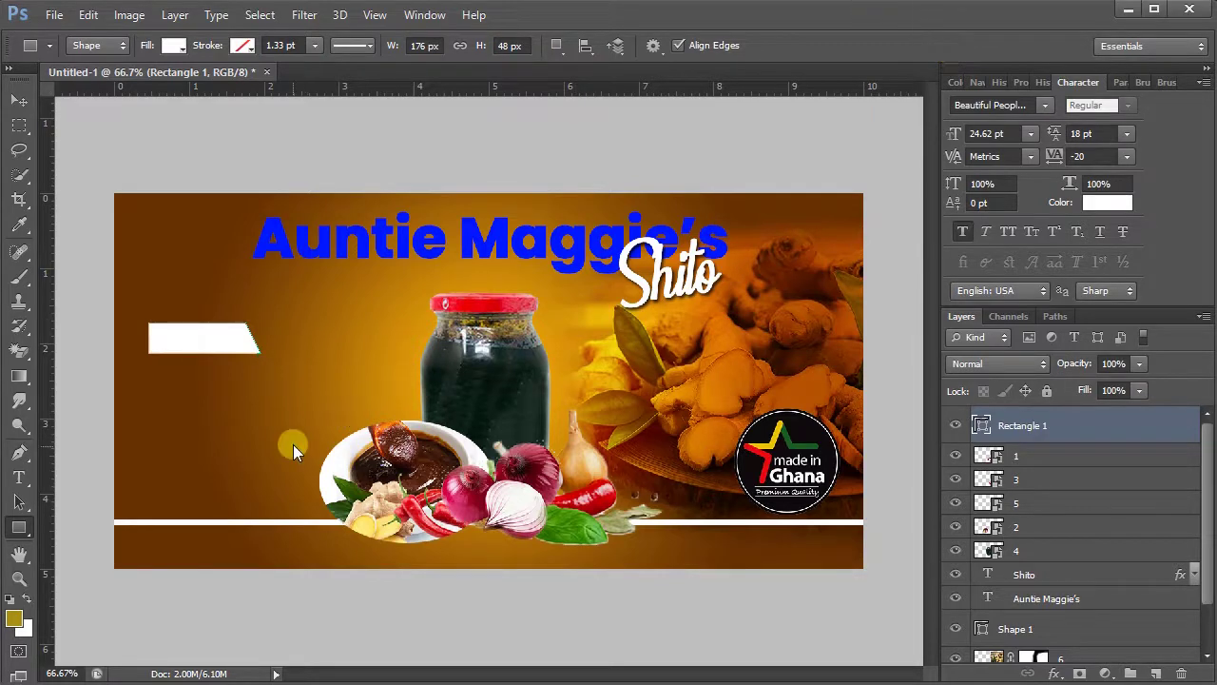
# - Type INFO beside the white tab and set it in Poppins Bold
pyautogui.click(19, 477)
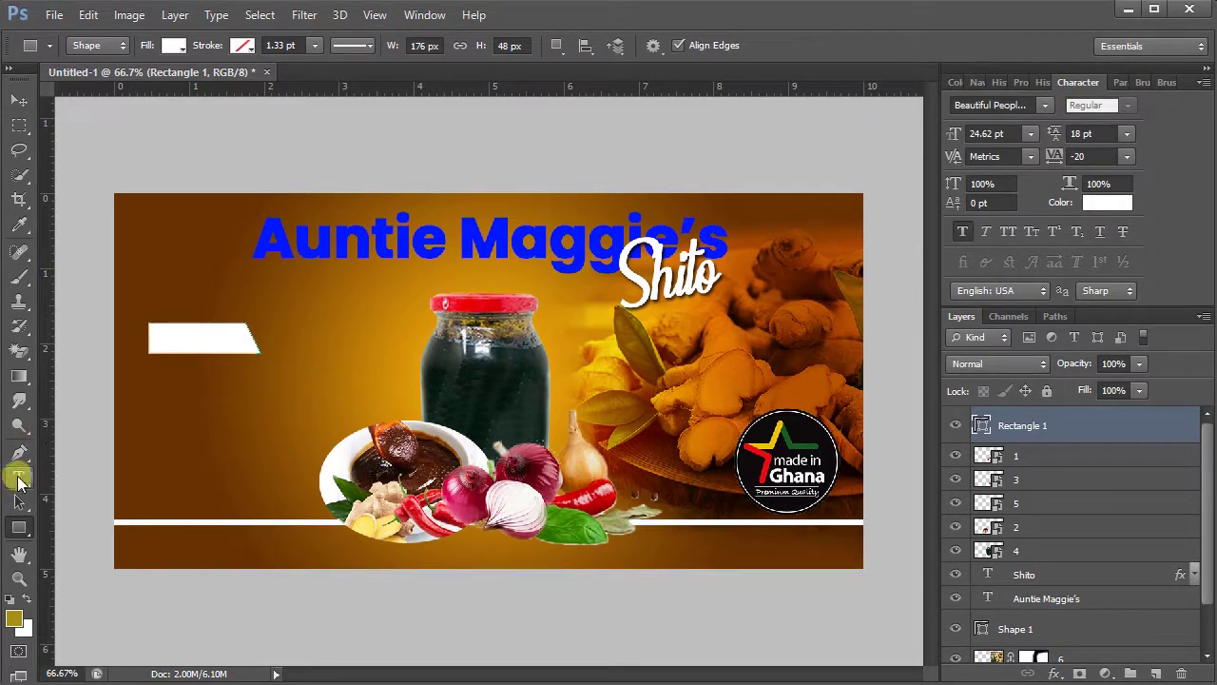
pyautogui.click(211, 411)
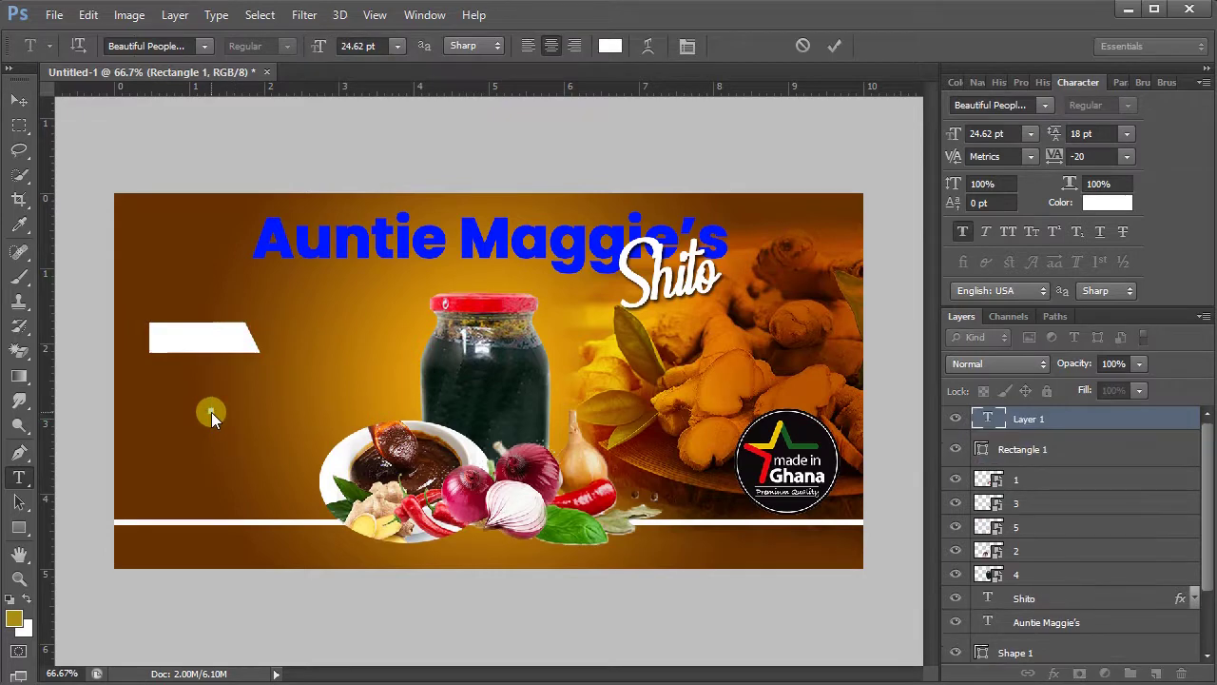
pyautogui.write('INFO')
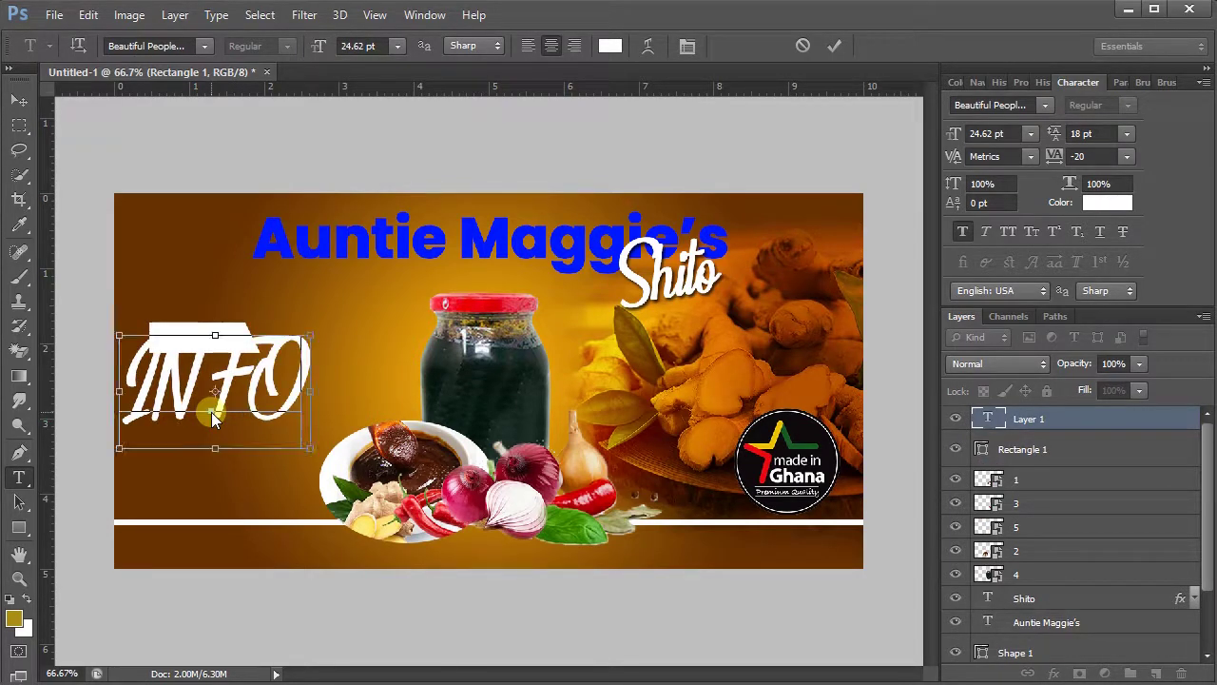
pyautogui.hotkey('ctrl', 'a')
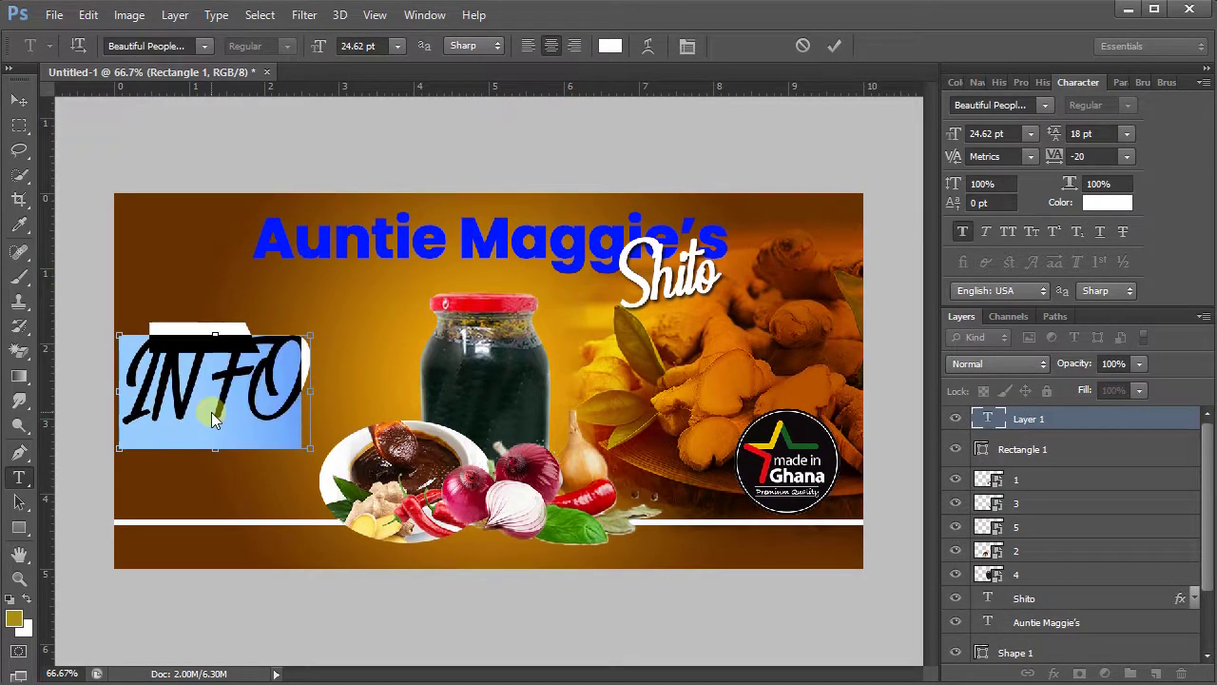
pyautogui.click(139, 48)
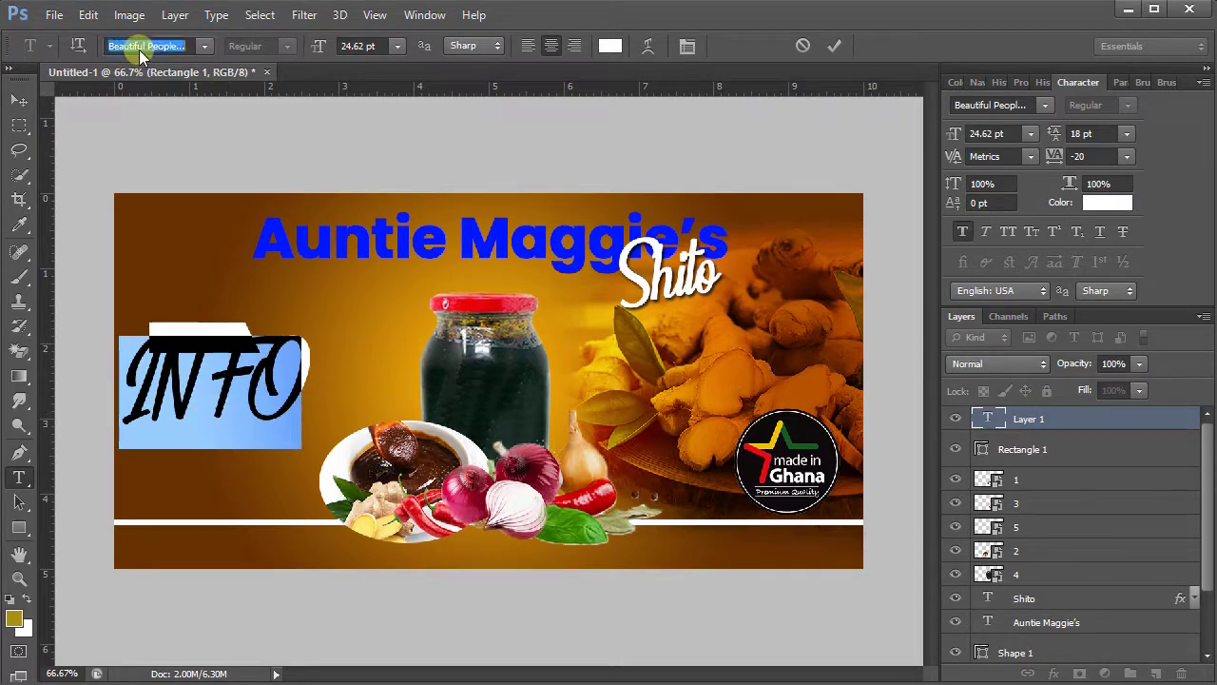
pyautogui.write('Poppins')
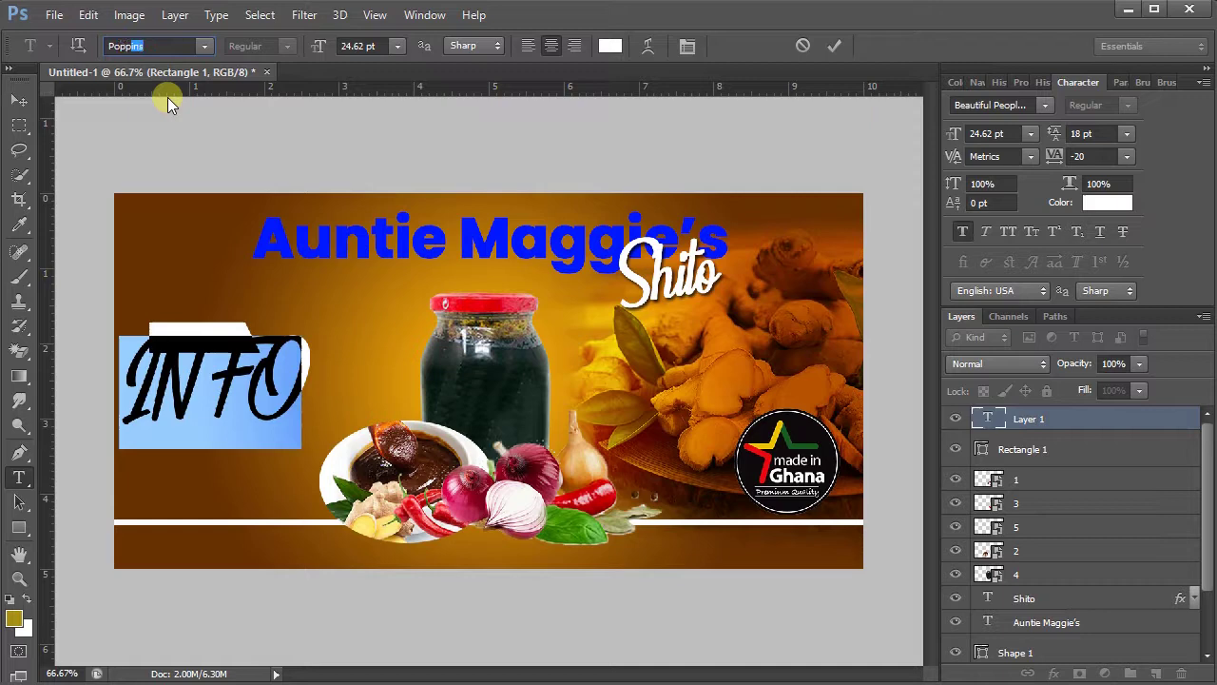
pyautogui.press('Return')
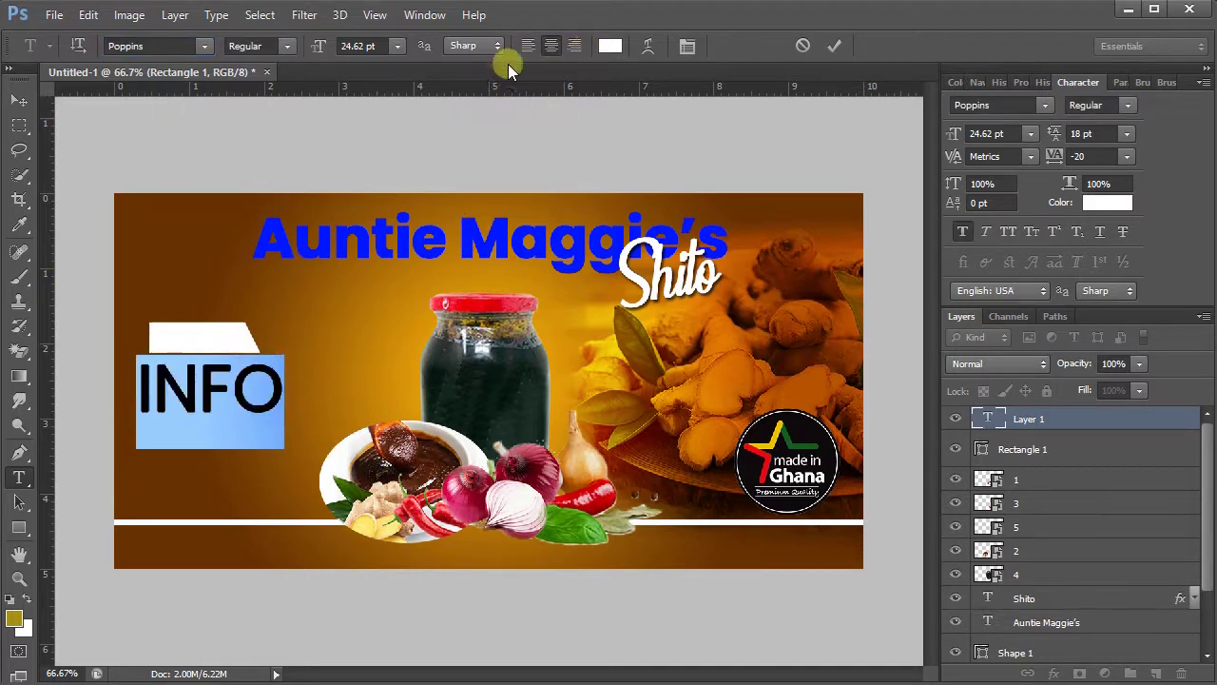
pyautogui.click(291, 44)
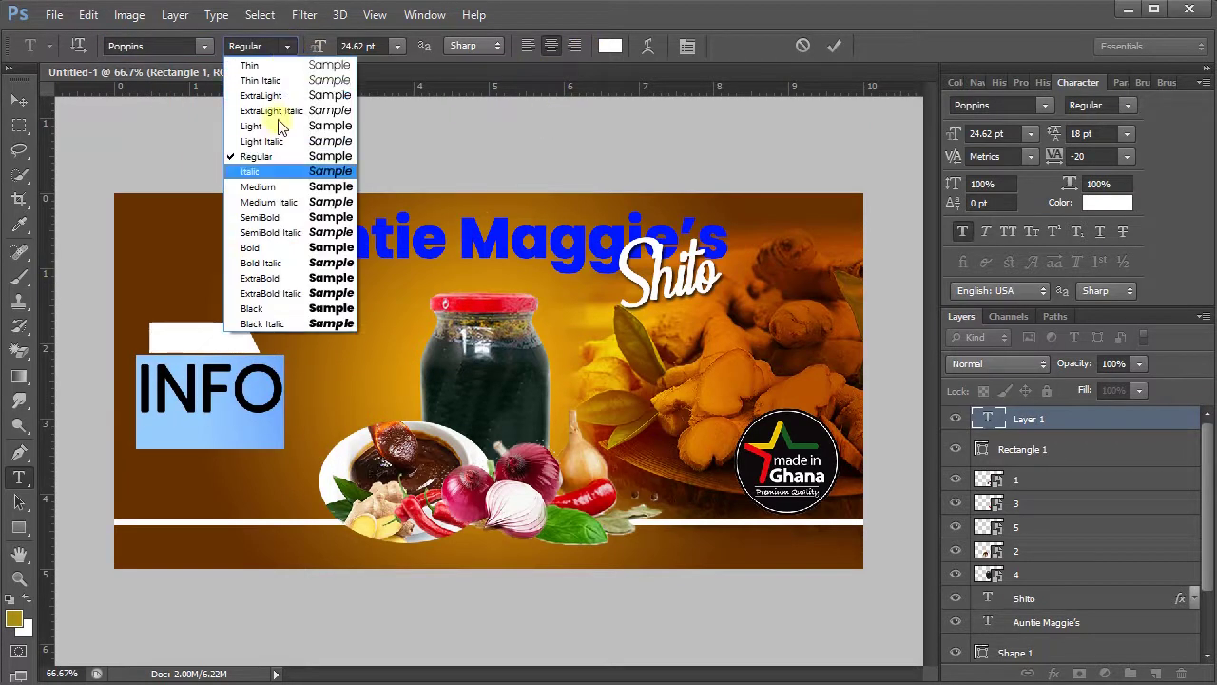
pyautogui.click(268, 249)
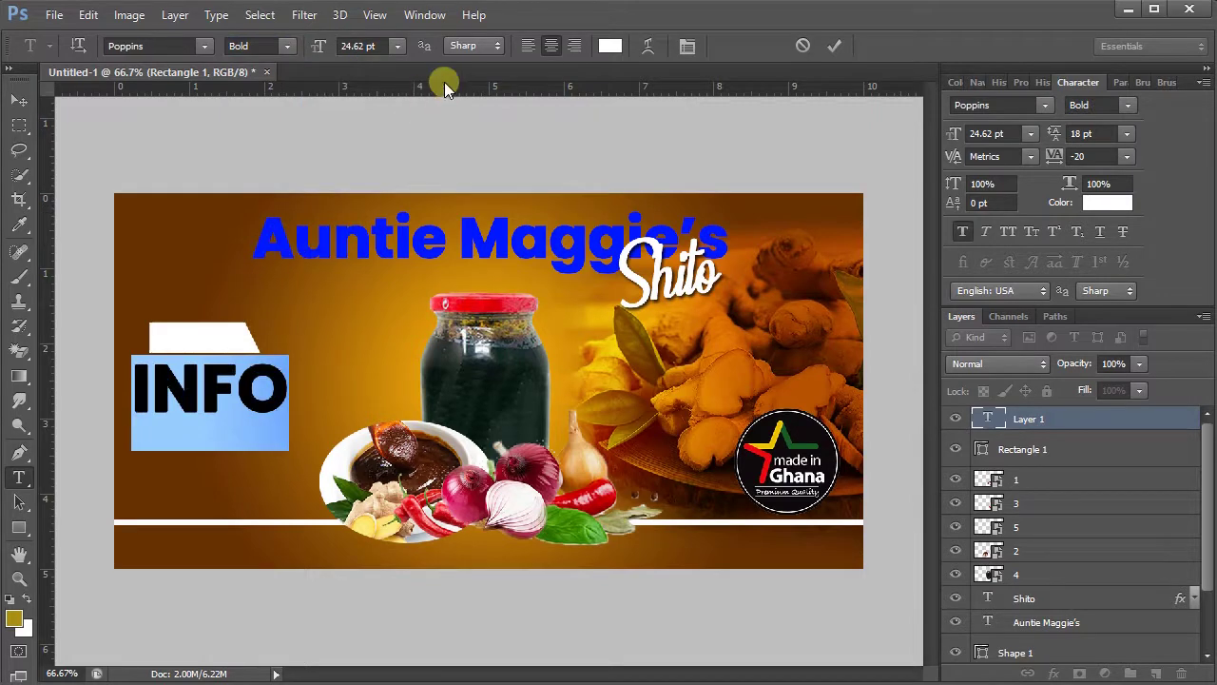
# - Shrink INFO to about 11.62 pt, color it the title's blue, and commit
pyautogui.moveTo(320, 45); pyautogui.dragTo(311, 46)
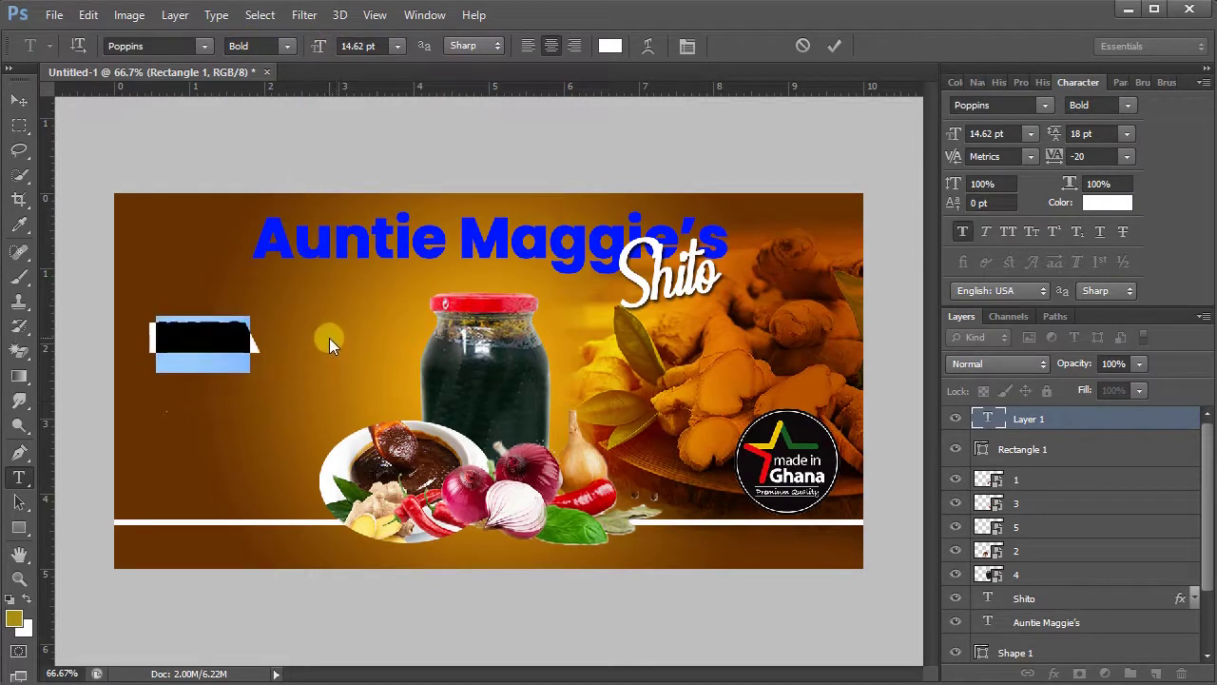
pyautogui.click(609, 46)
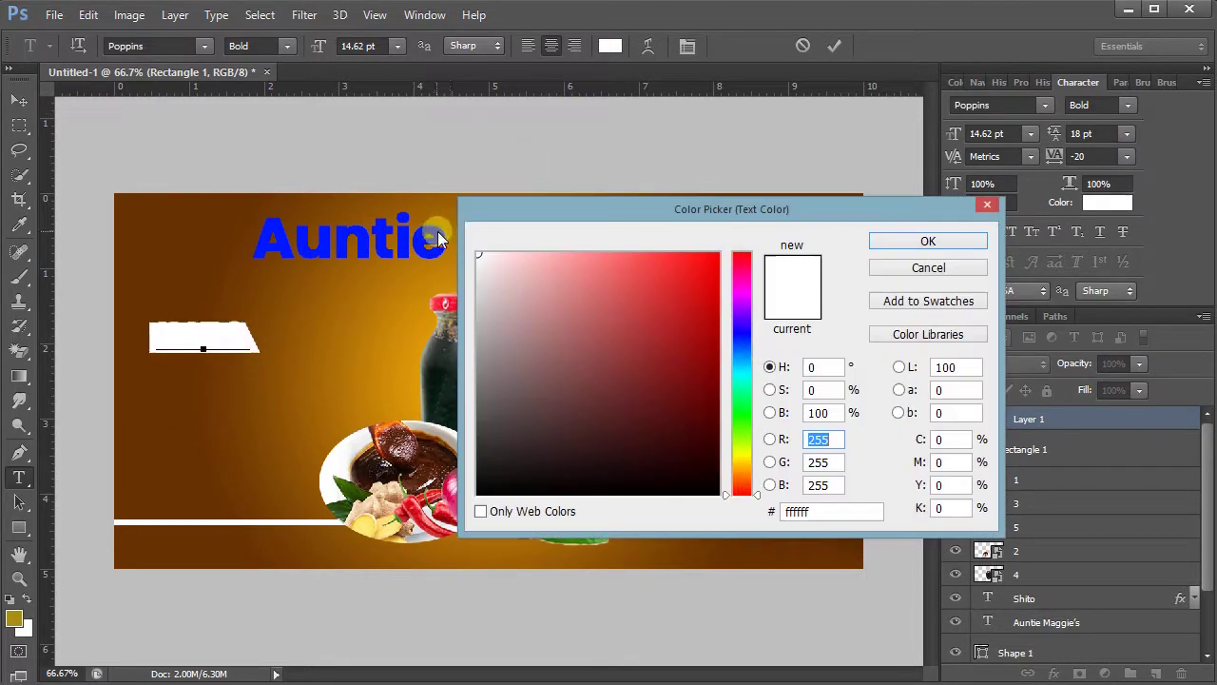
pyautogui.click(445, 243)
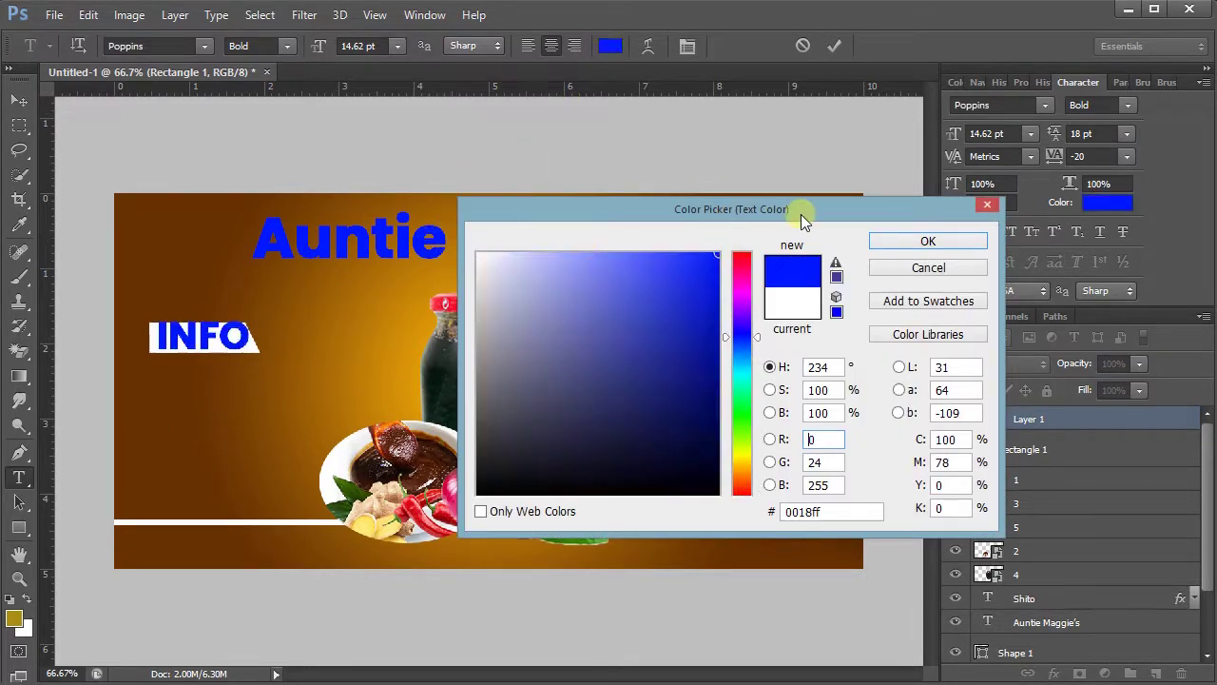
pyautogui.click(904, 238)
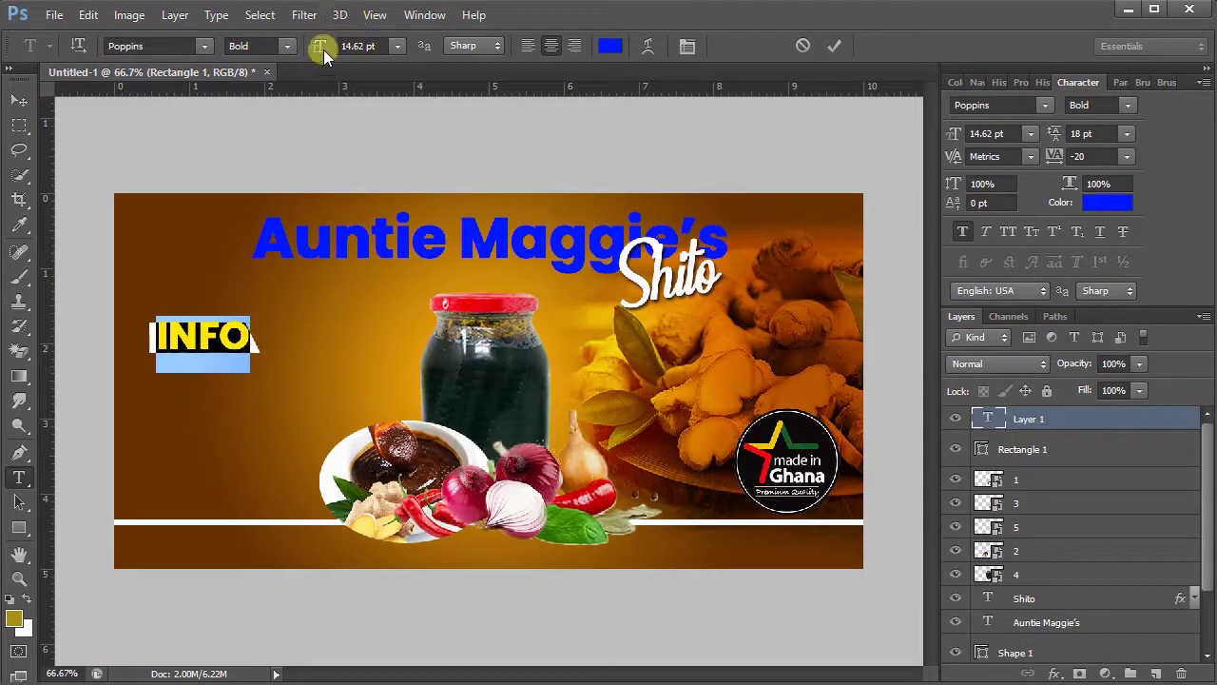
pyautogui.moveTo(324, 48); pyautogui.dragTo(318, 41)
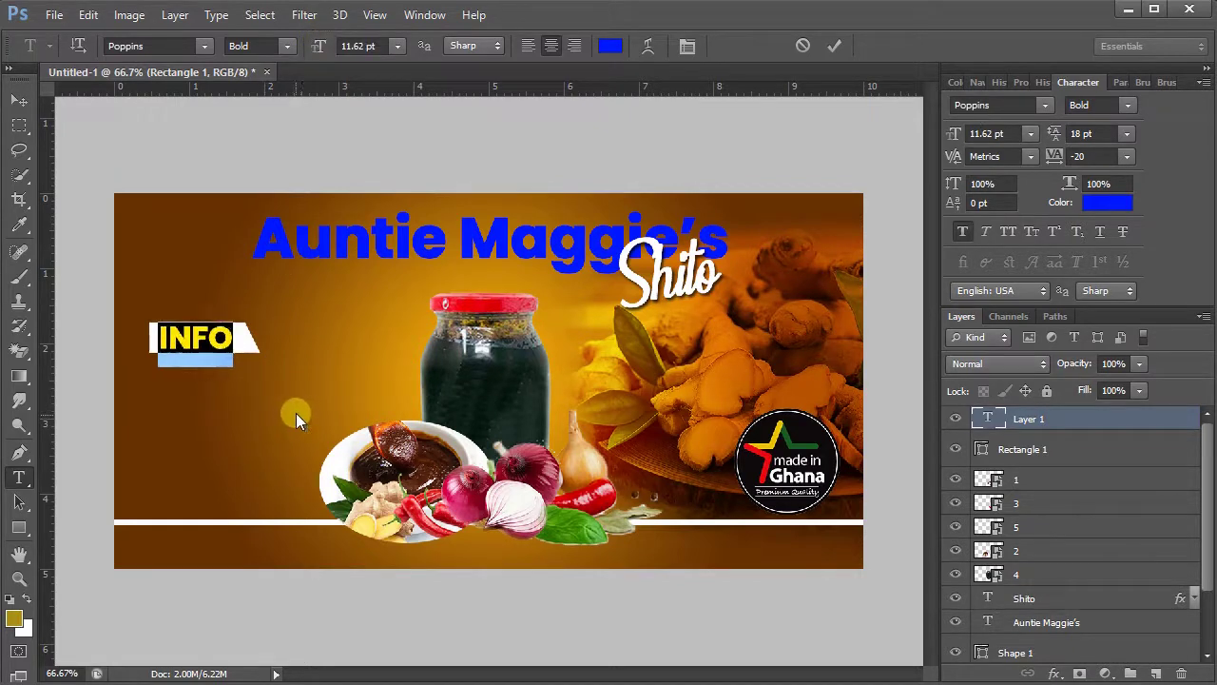
pyautogui.click(825, 47)
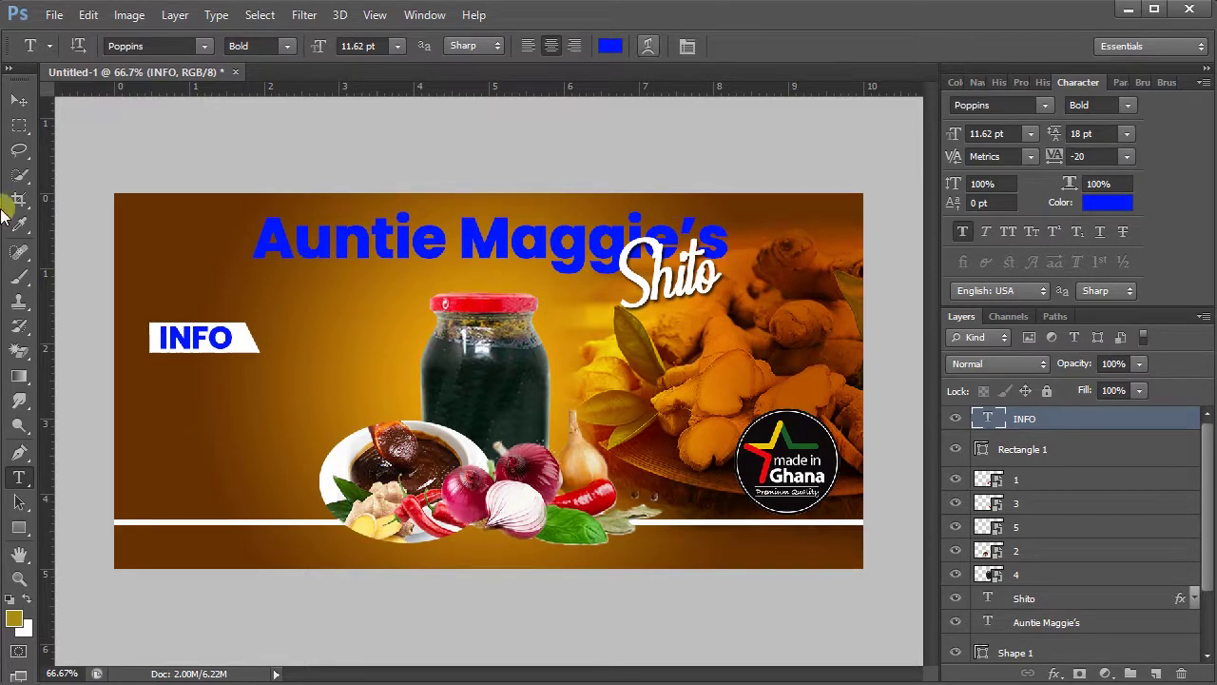
# - Type the business address line below the INFO tab and select it
pyautogui.click(160, 389)
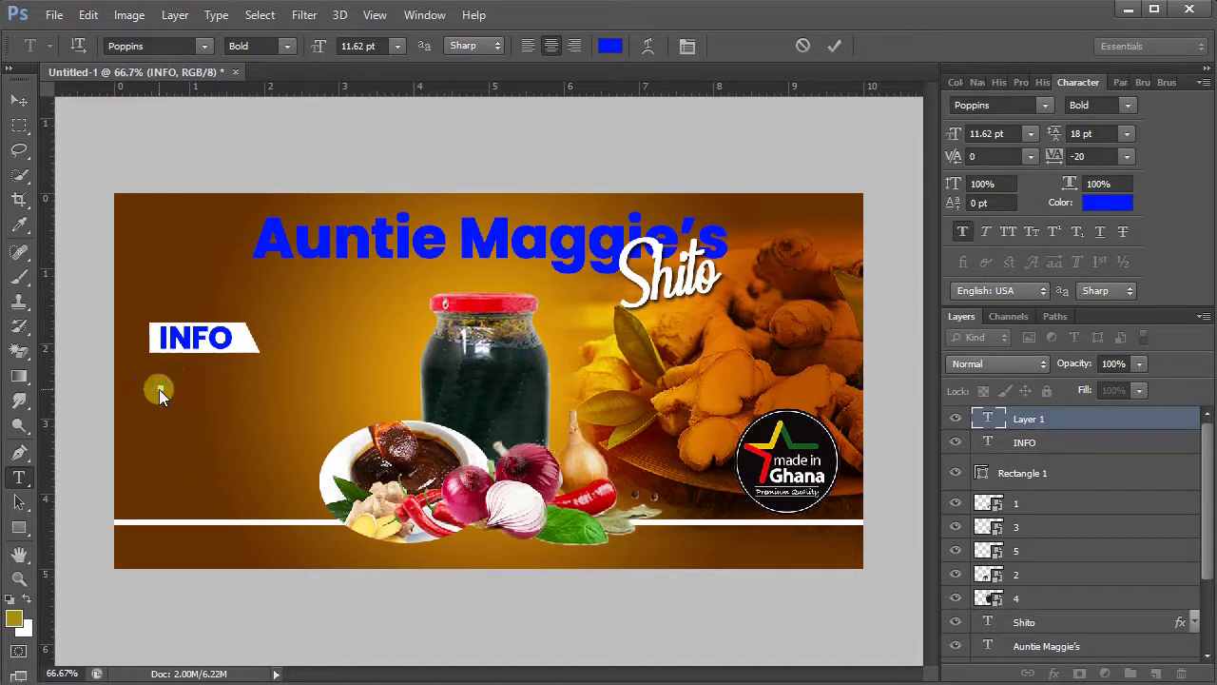
pyautogui.write('C')
pyautogui.write('masa')
pyautogui.write('man')
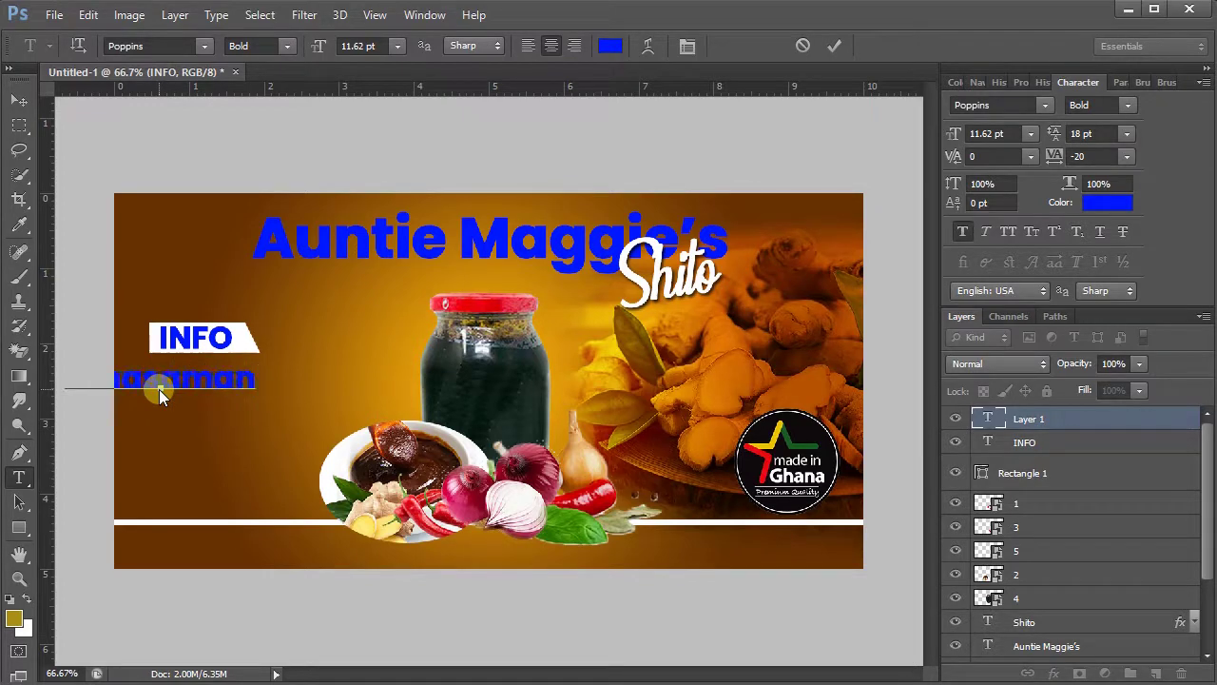
pyautogui.write(' _')
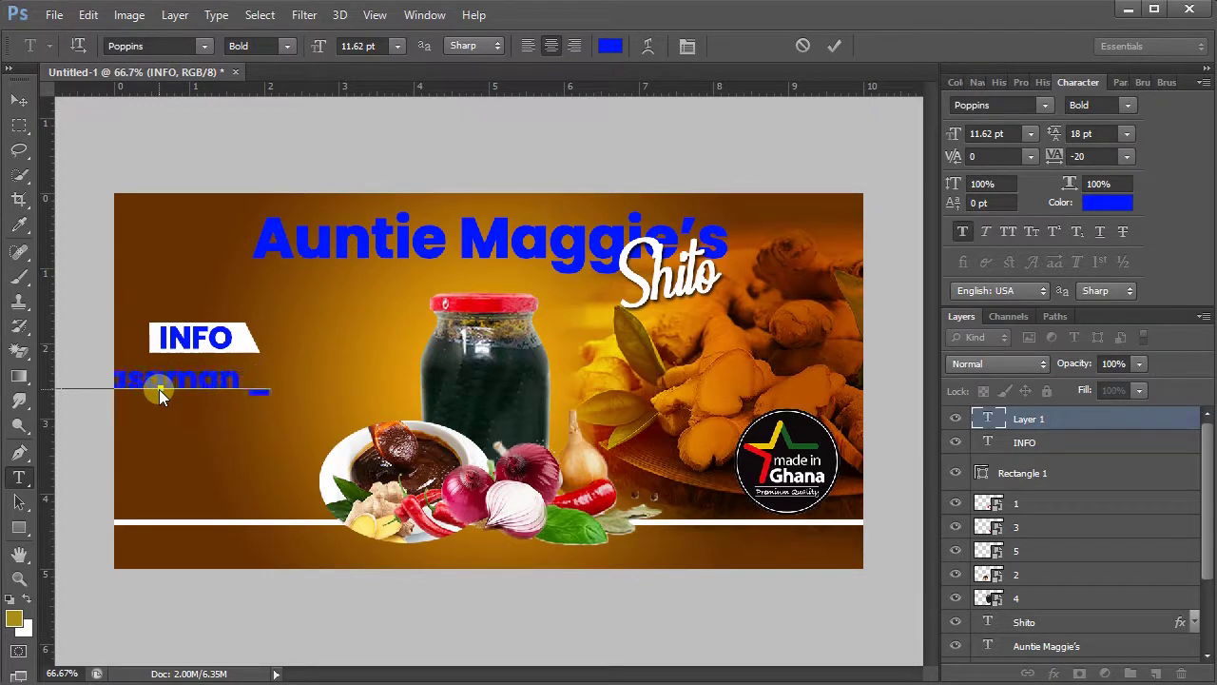
pyautogui.press('BackSpace')
pyautogui.write('- Dobluo')
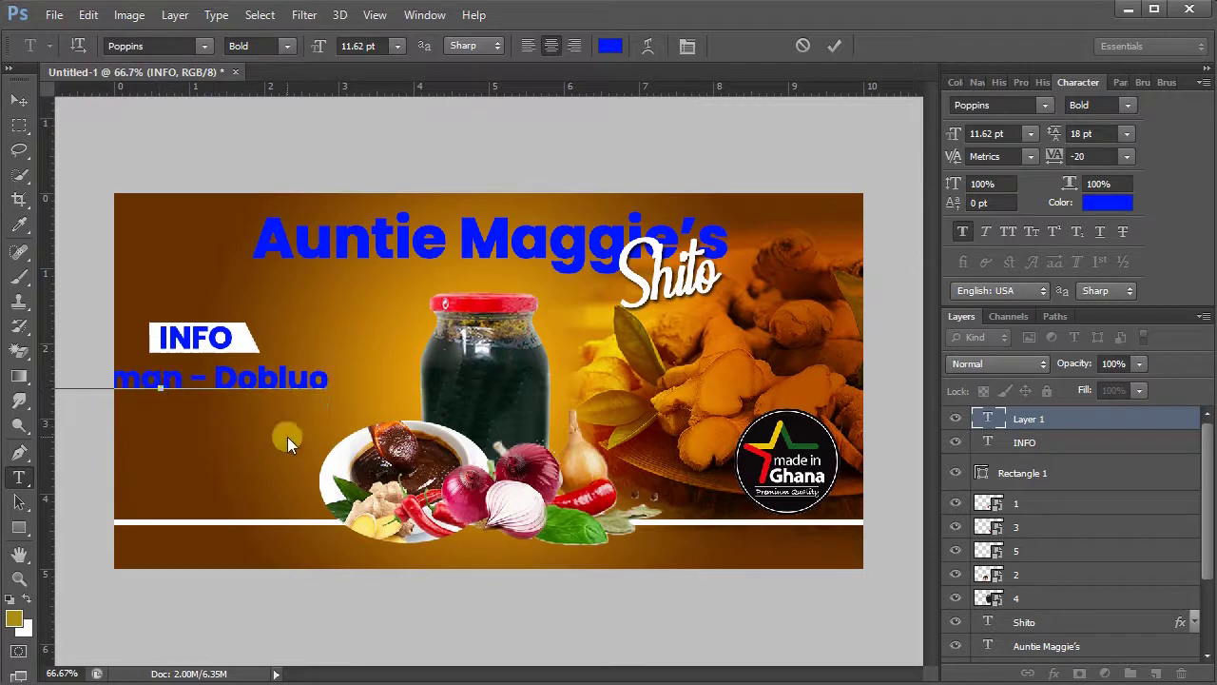
pyautogui.moveTo(309, 452); pyautogui.dragTo(430, 447)
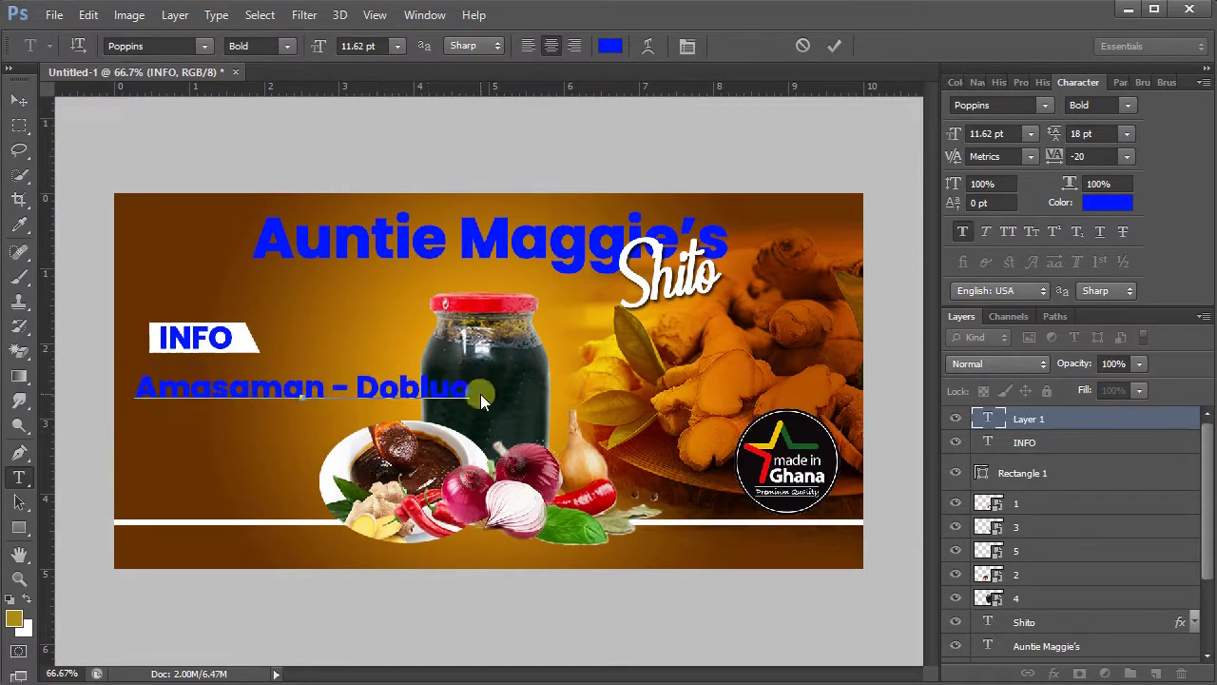
pyautogui.moveTo(479, 395); pyautogui.dragTo(112, 382)
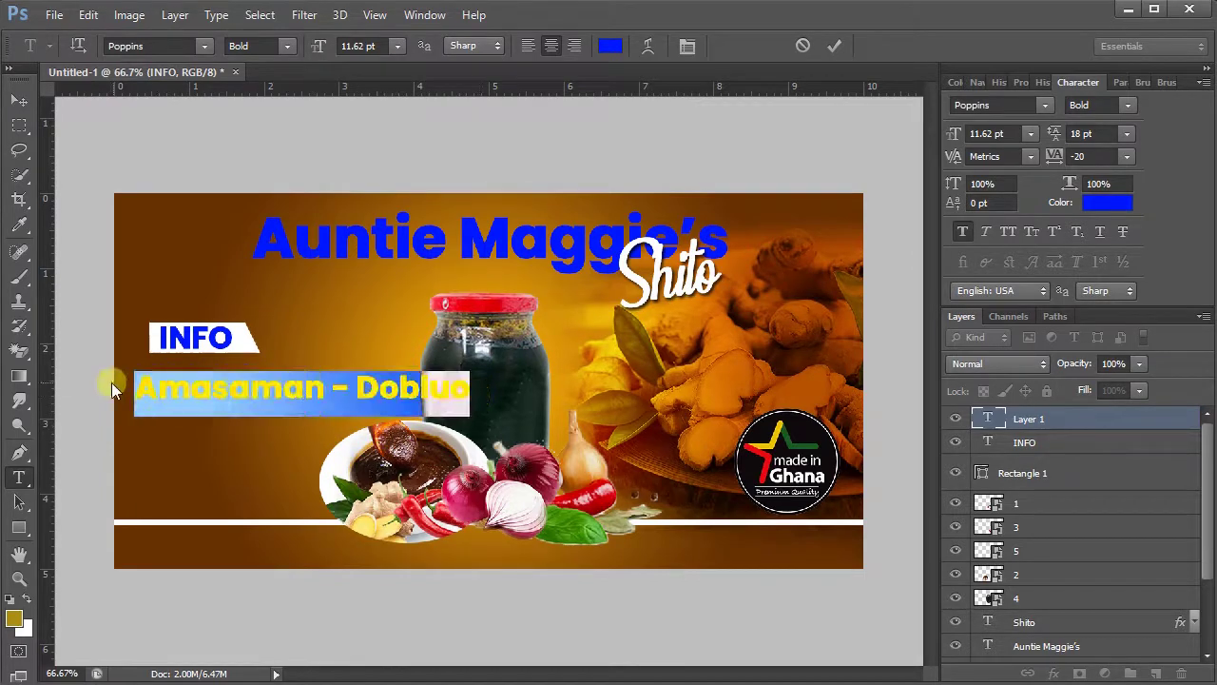
# - Make the address text white Akrobat ExtraBold
pyautogui.click(613, 46)
pyautogui.moveTo(514, 260); pyautogui.dragTo(448, 203)
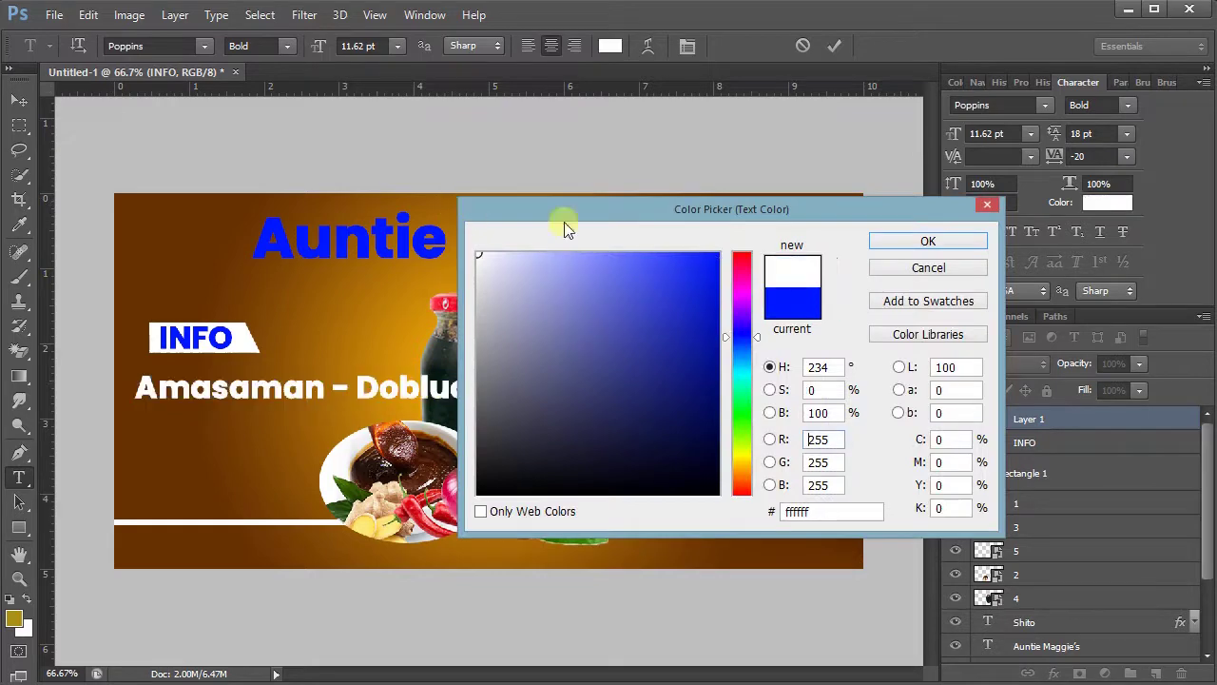
pyautogui.click(870, 237)
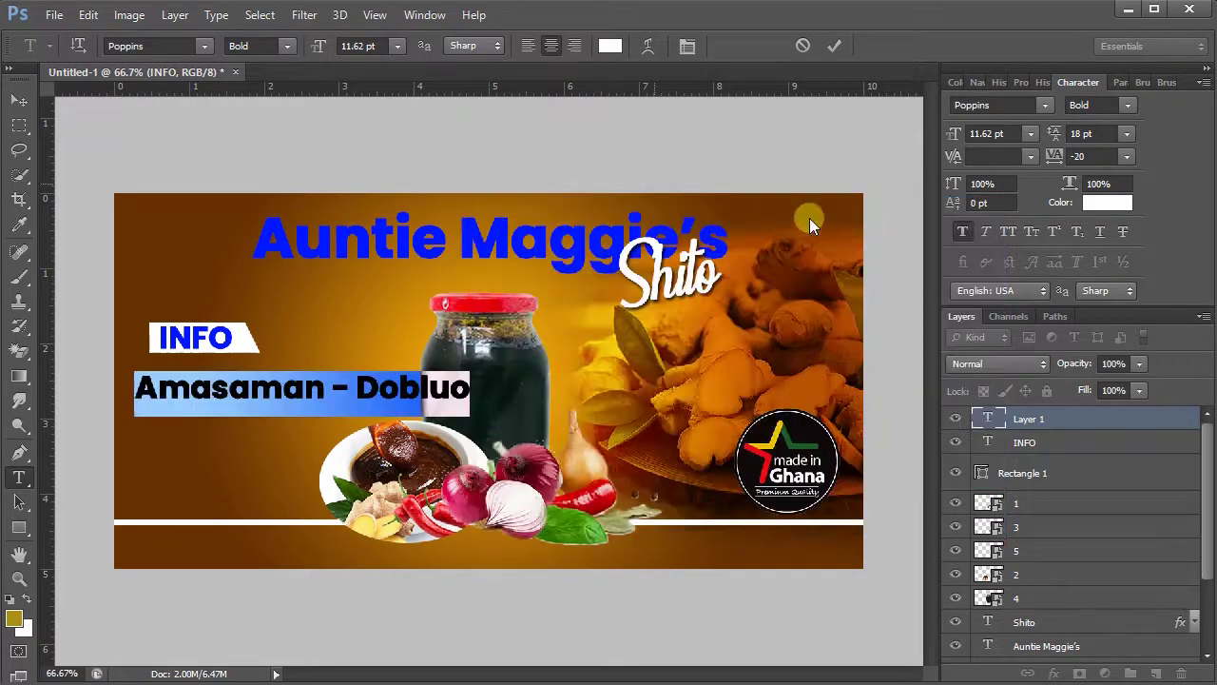
pyautogui.click(126, 48)
pyautogui.write('akihabara hyper')
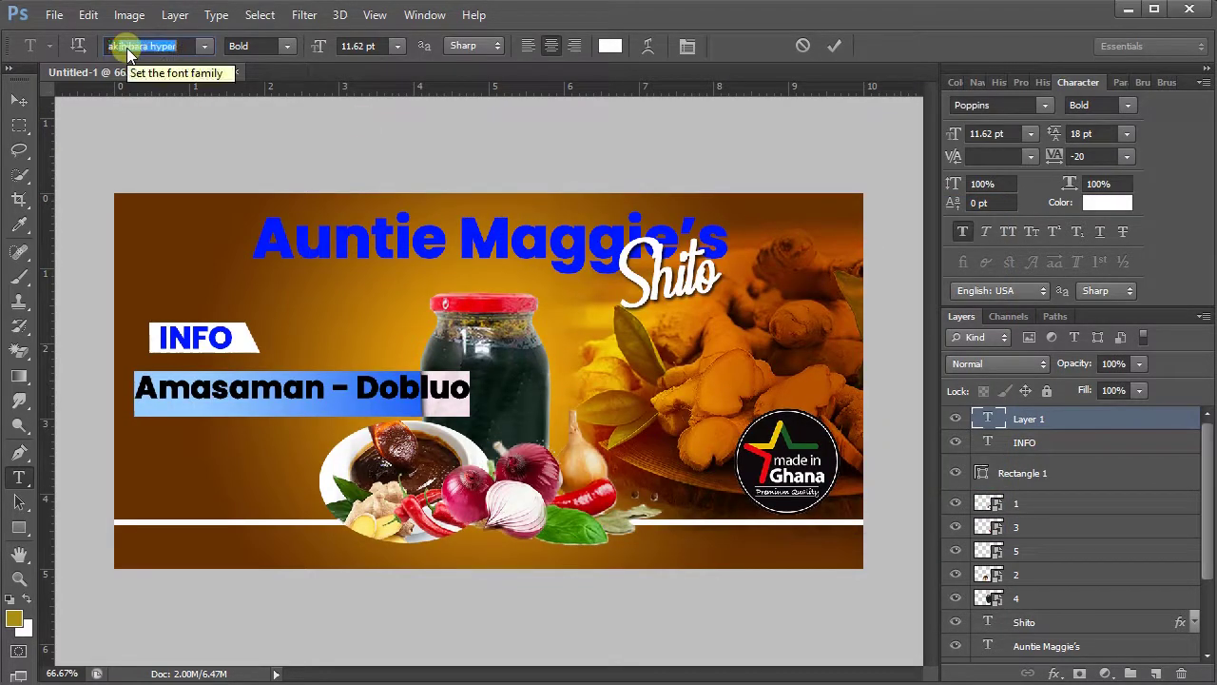
pyautogui.click(203, 45)
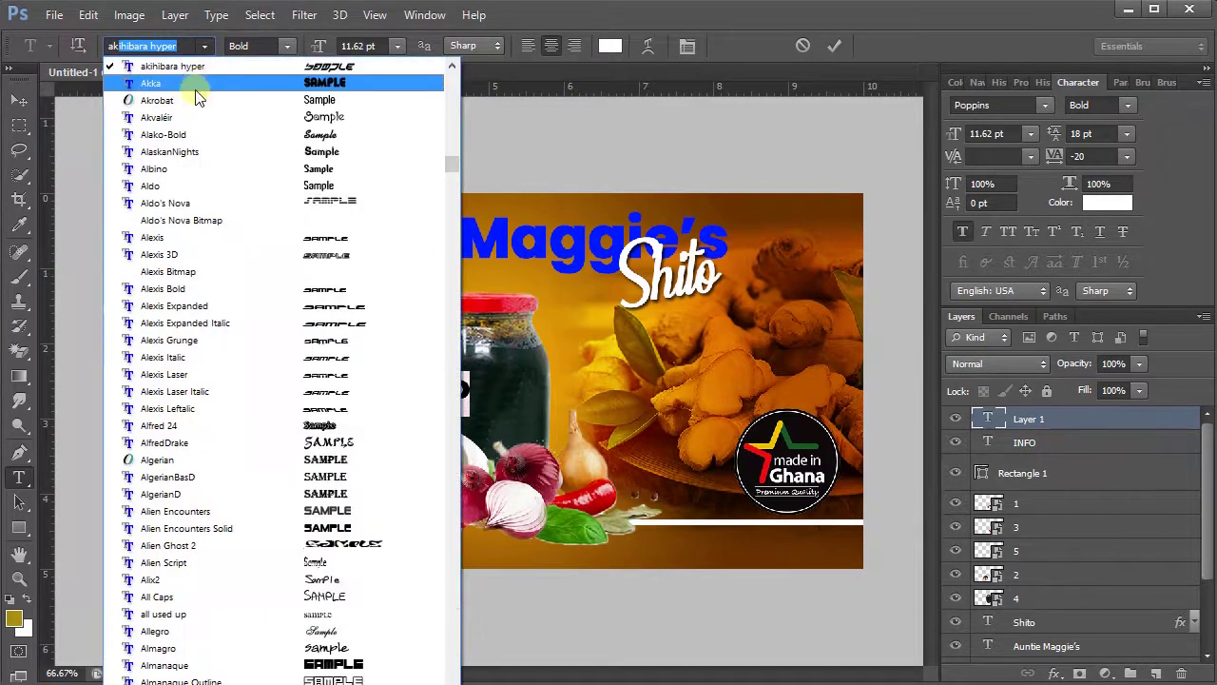
pyautogui.click(189, 102)
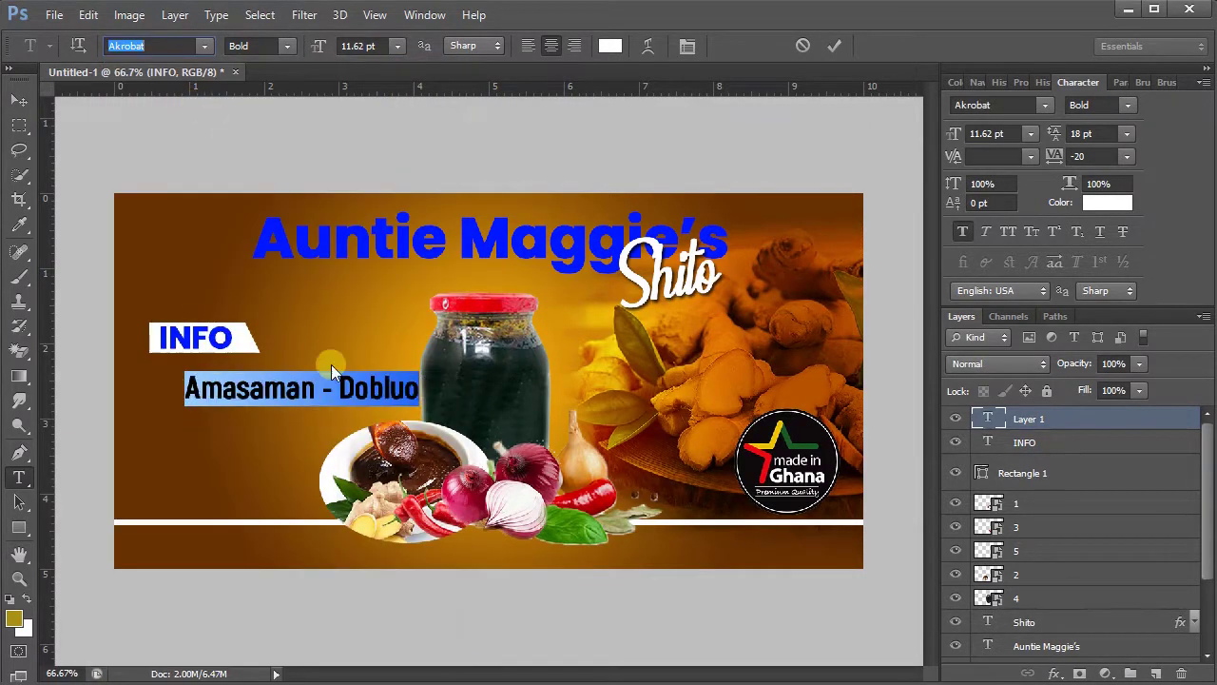
pyautogui.click(275, 51)
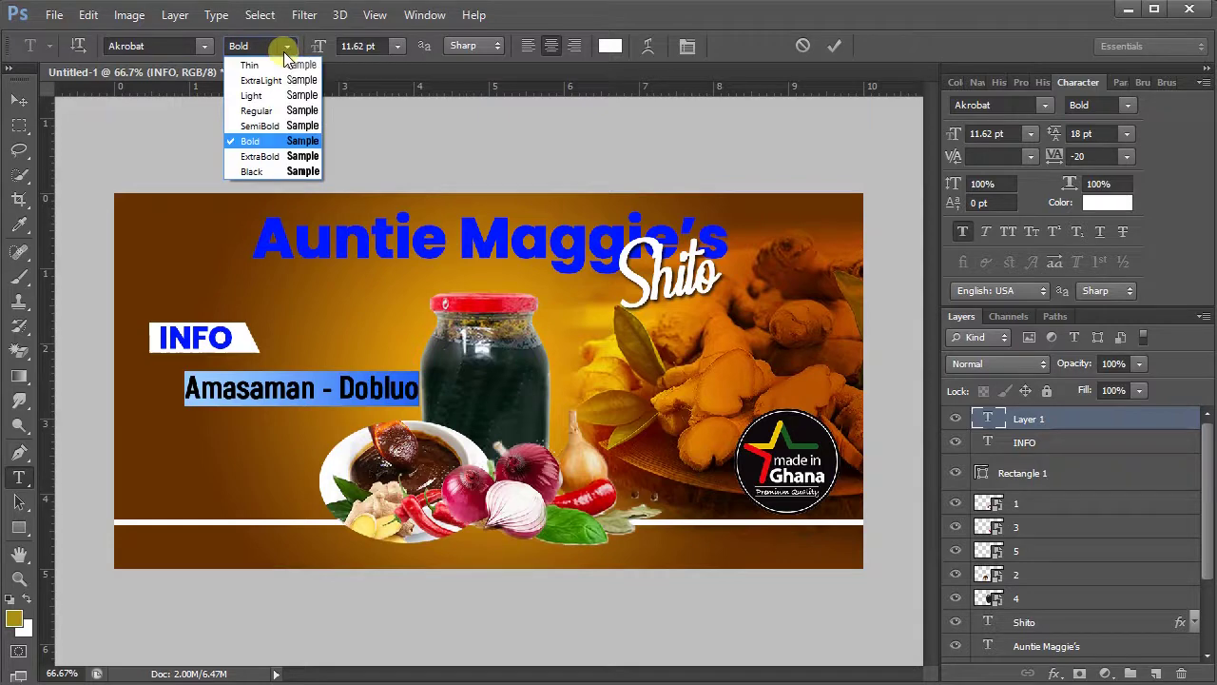
pyautogui.click(266, 156)
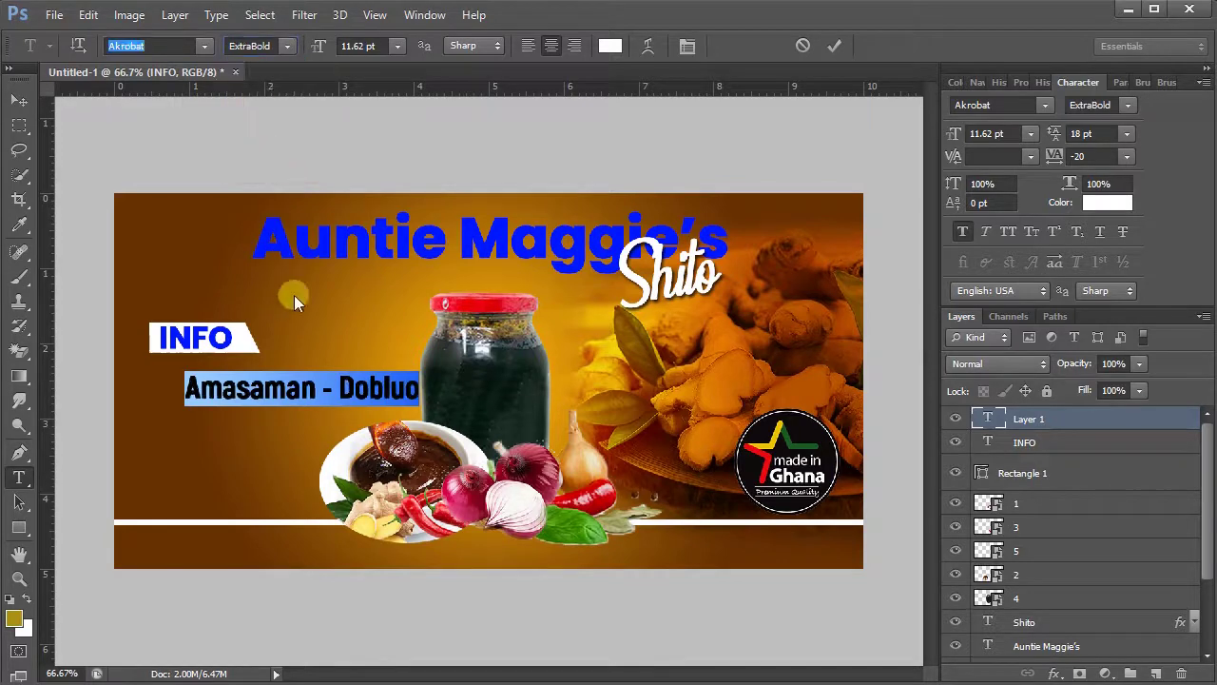
# - Position the address under the INFO tab, reduce it to 9.62 pt, and commit
pyautogui.moveTo(383, 420); pyautogui.dragTo(339, 409)
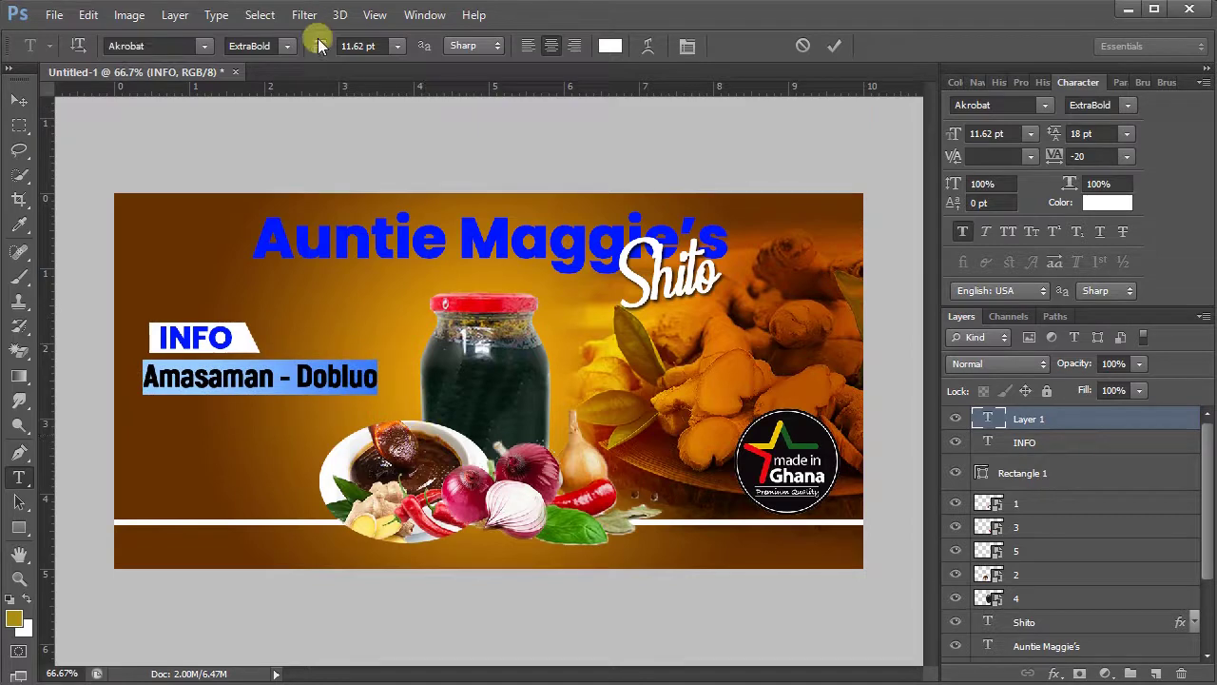
pyautogui.moveTo(321, 48); pyautogui.dragTo(320, 42)
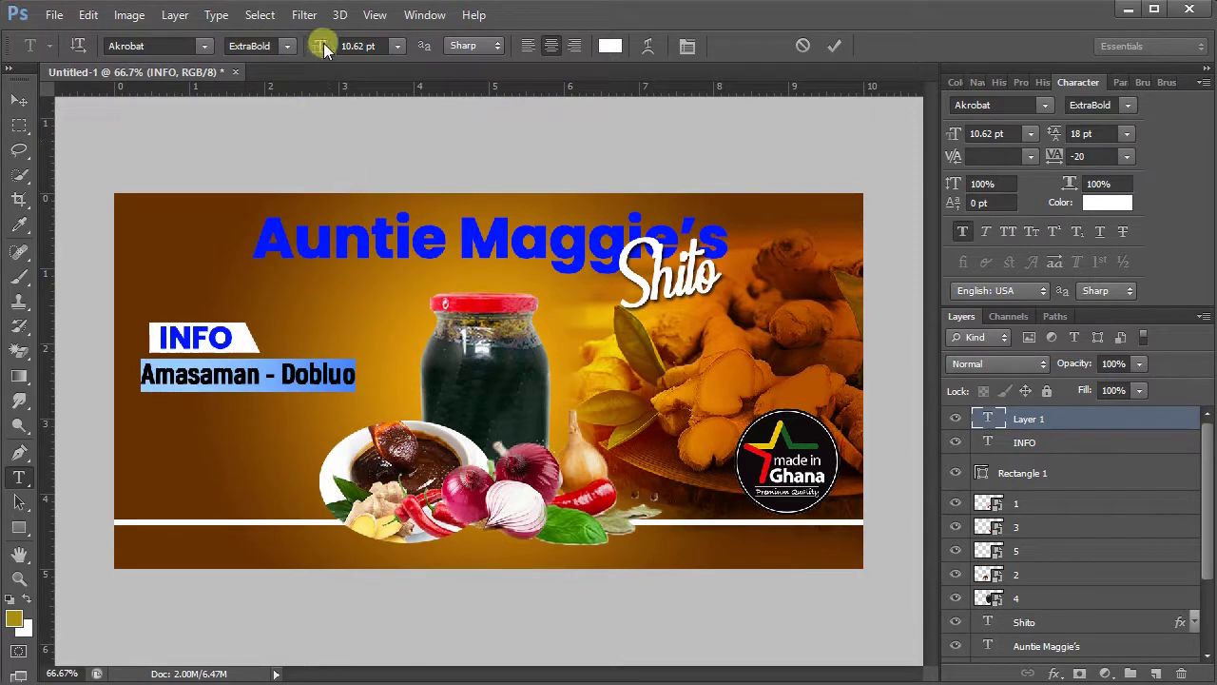
pyautogui.moveTo(323, 43); pyautogui.dragTo(320, 43)
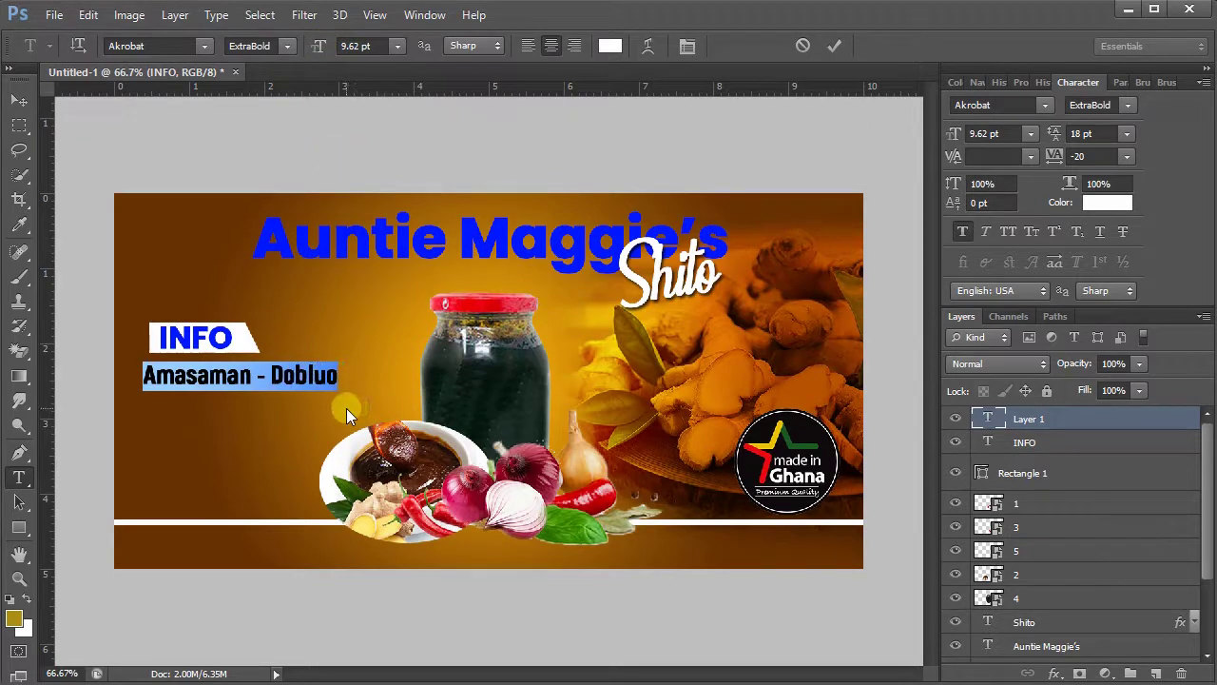
pyautogui.click(827, 43)
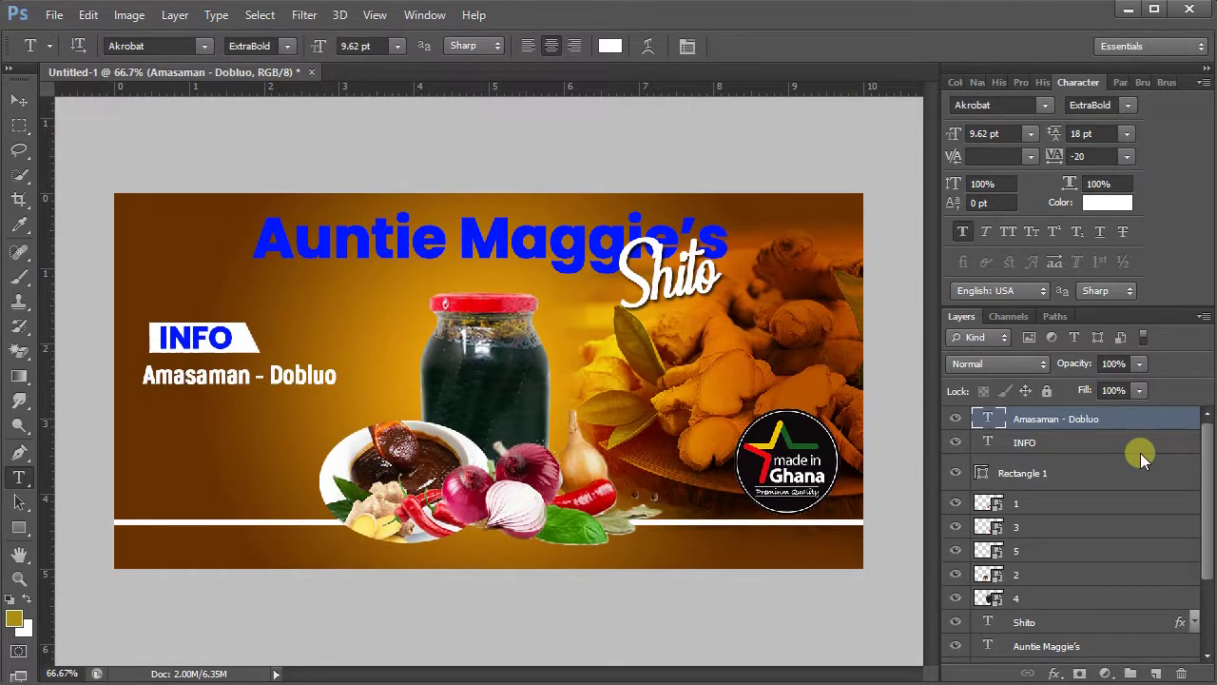
# - Duplicate the address text layer and move the copy just below it
pyautogui.press('v')
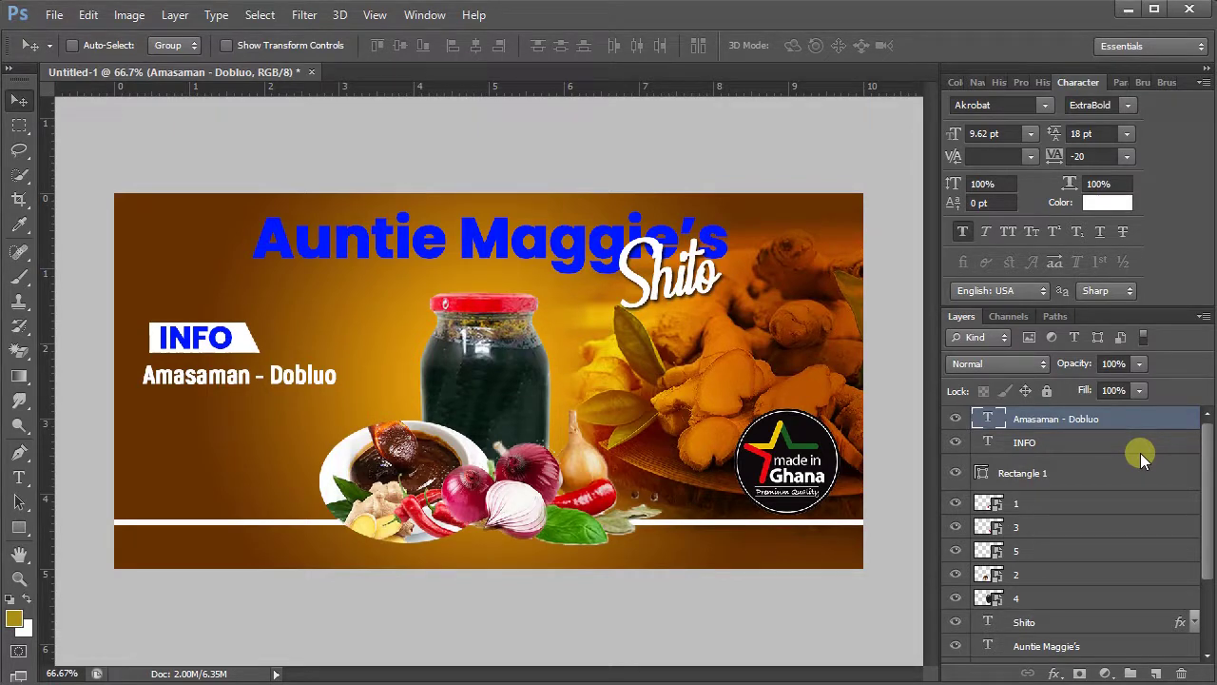
pyautogui.hotkey('ctrl', 'j')
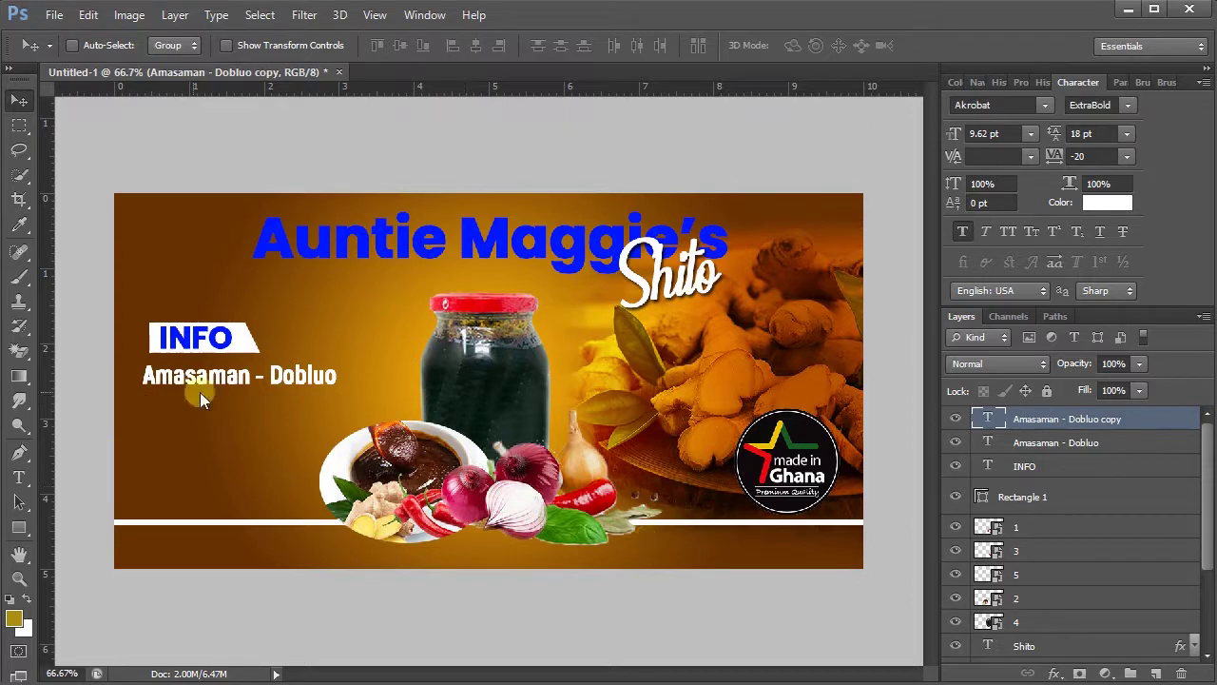
pyautogui.moveTo(216, 387); pyautogui.dragTo(217, 410)
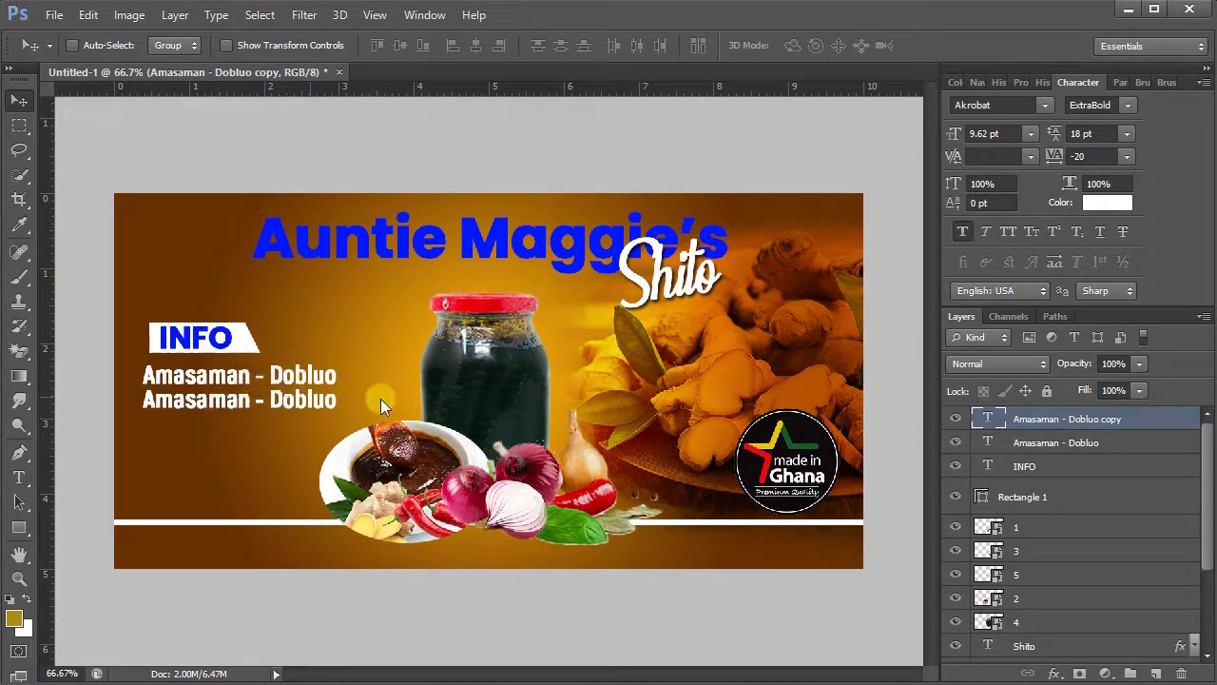
# - Replace the copy's text with the business phone number at 11.62 pt and commit
pyautogui.doubleClick(984, 418)
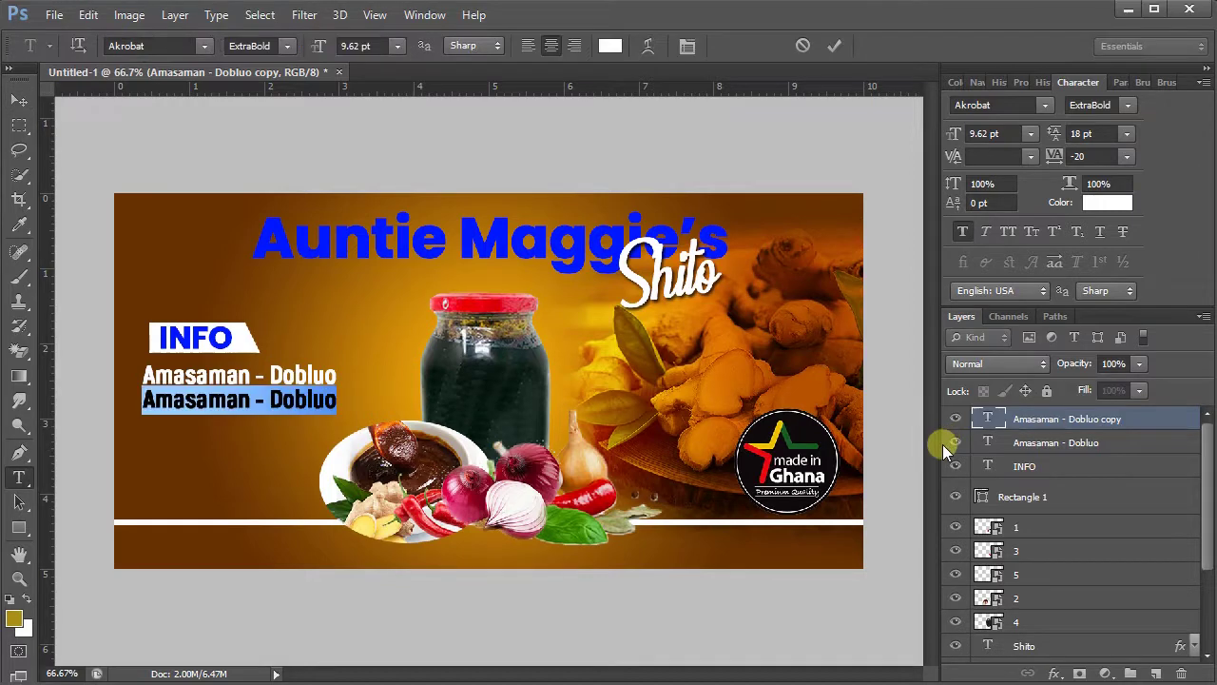
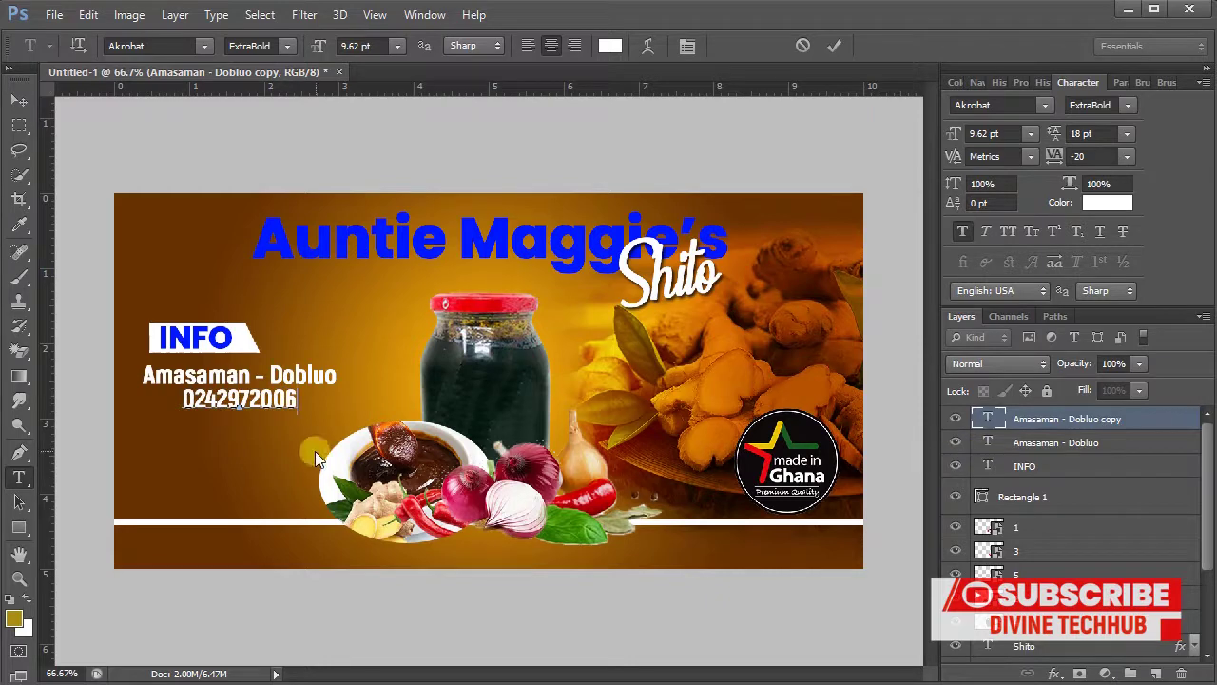
pyautogui.moveTo(314, 451); pyautogui.dragTo(295, 451)
pyautogui.moveTo(286, 401); pyautogui.dragTo(152, 394)
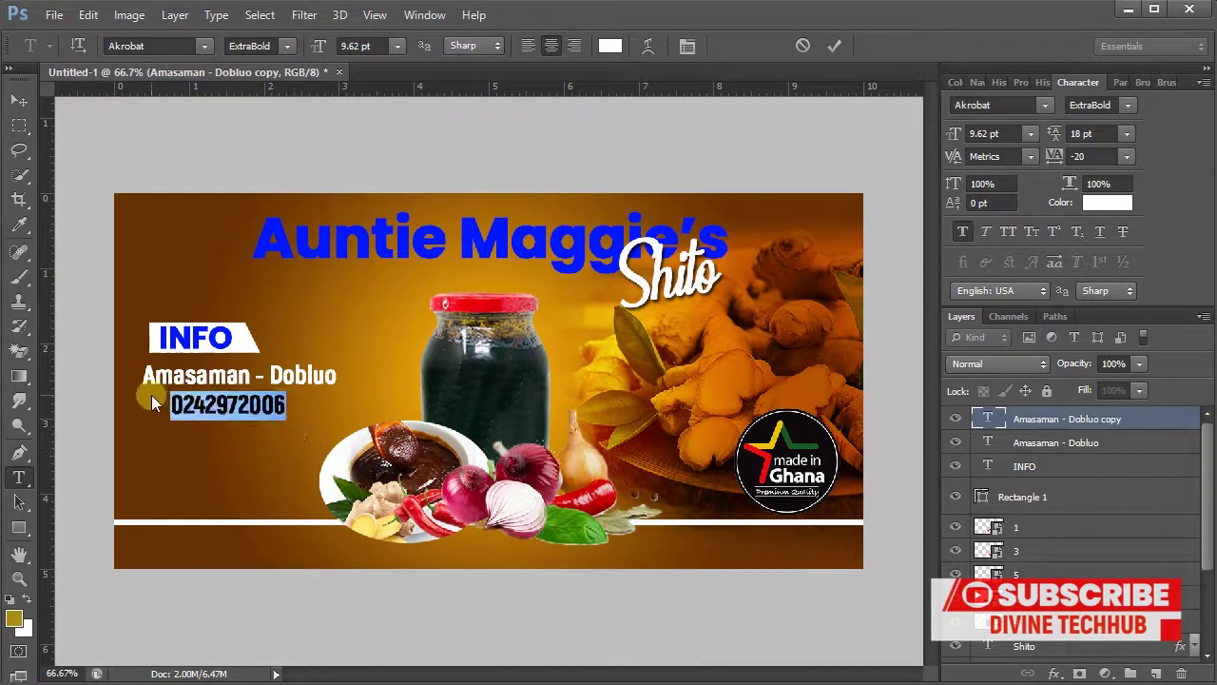
pyautogui.moveTo(308, 43); pyautogui.dragTo(319, 42)
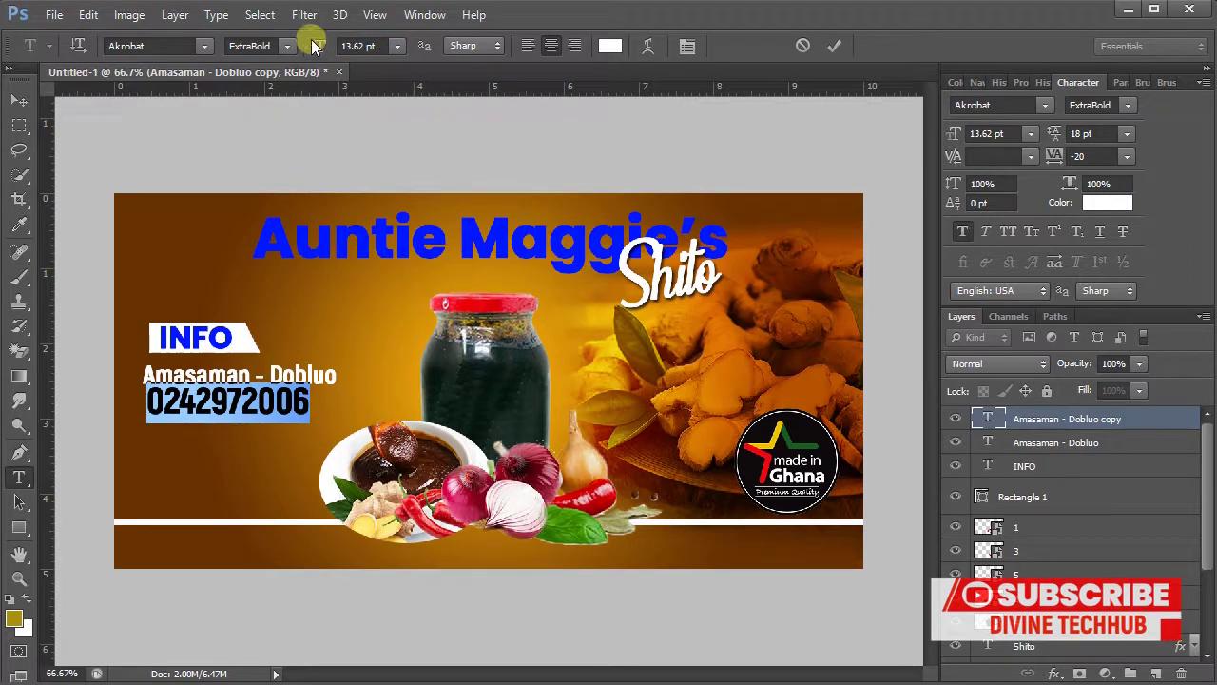
pyautogui.moveTo(304, 42); pyautogui.dragTo(309, 41)
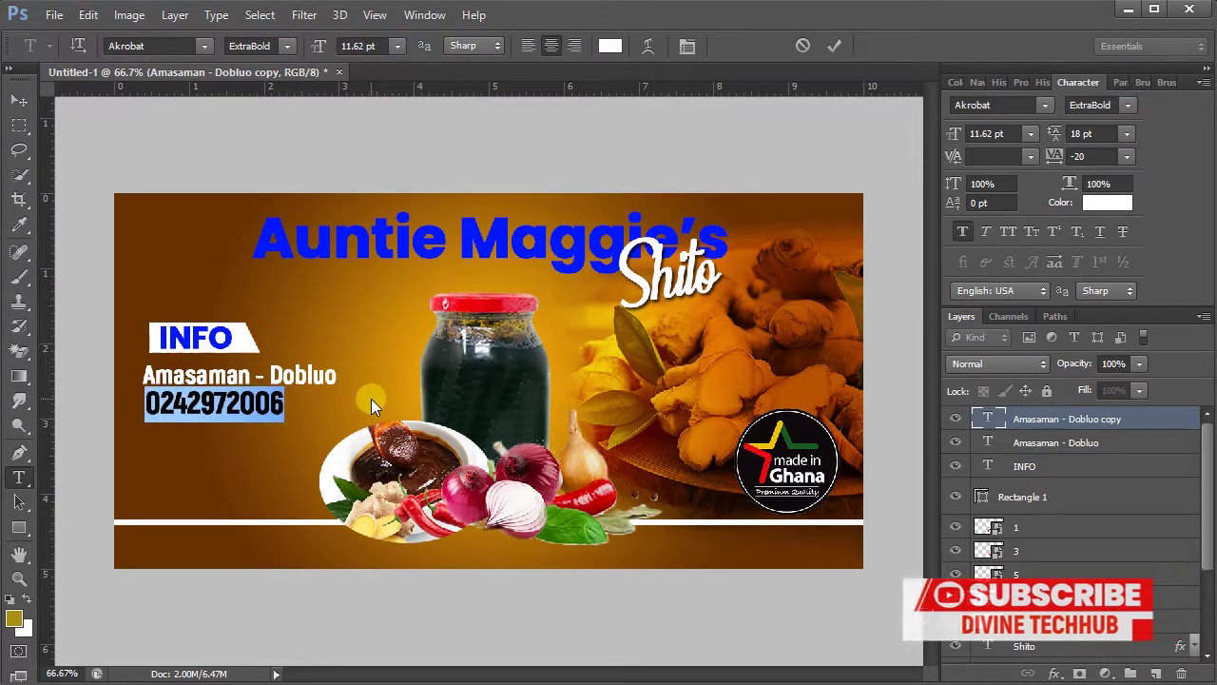
pyautogui.click(827, 45)
pyautogui.press('v')
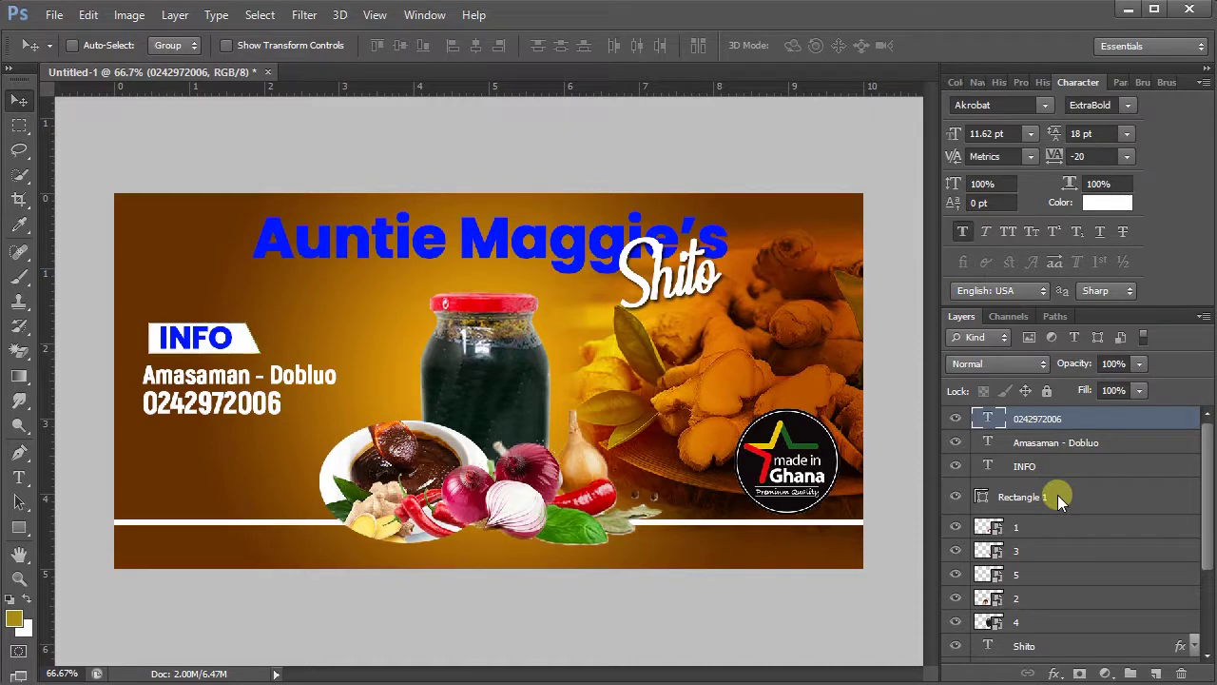
# - Select the Rectangle 1 and INFO layers and nudge them slightly left and down
pyautogui.click(1058, 497)
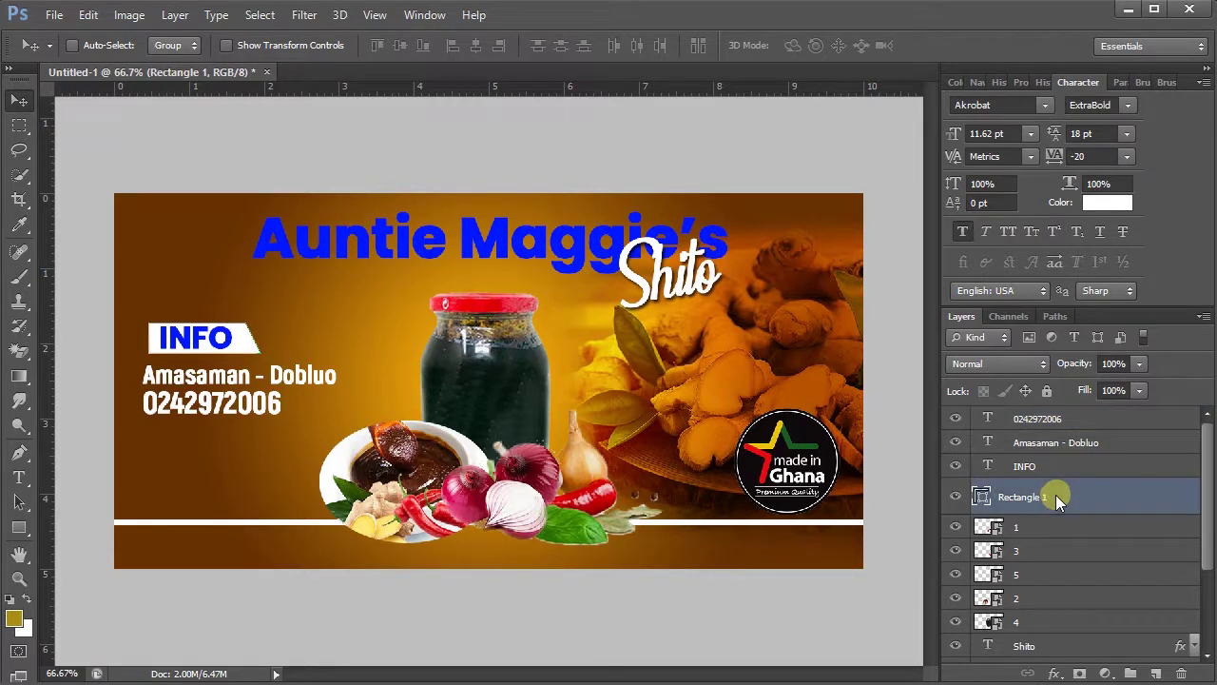
pyautogui.keyDown('ctrl'); pyautogui.click(1045, 471); pyautogui.keyUp('ctrl')
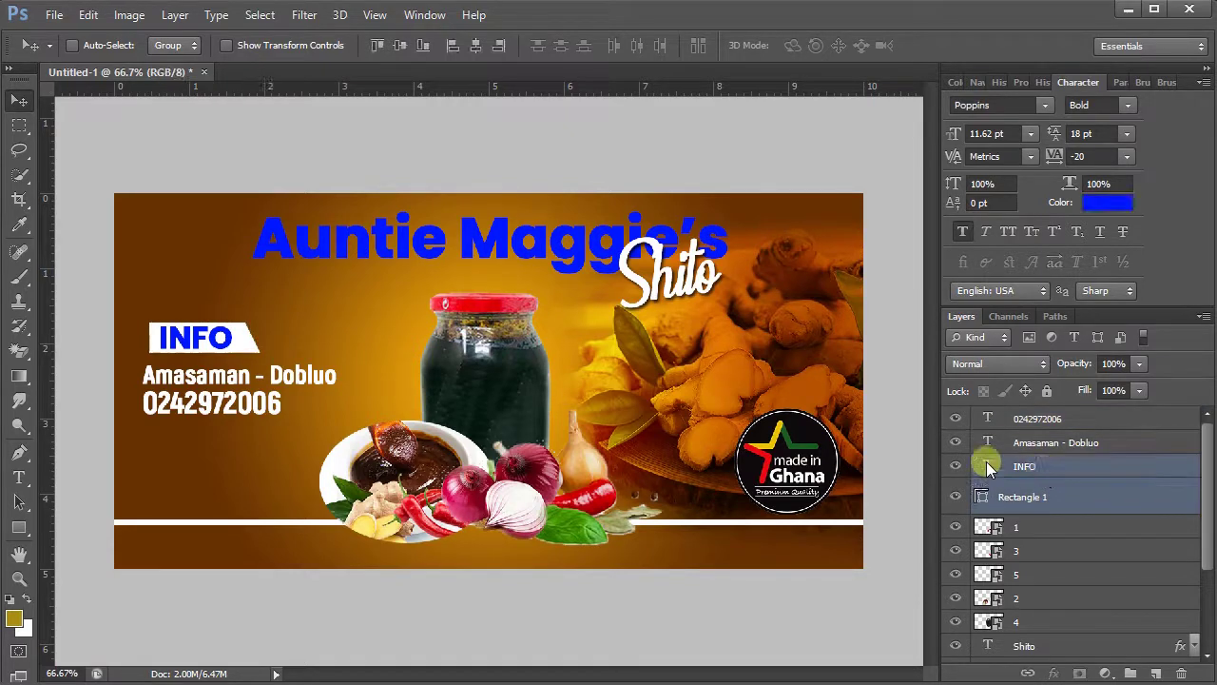
pyautogui.moveTo(208, 348); pyautogui.dragTo(204, 357)
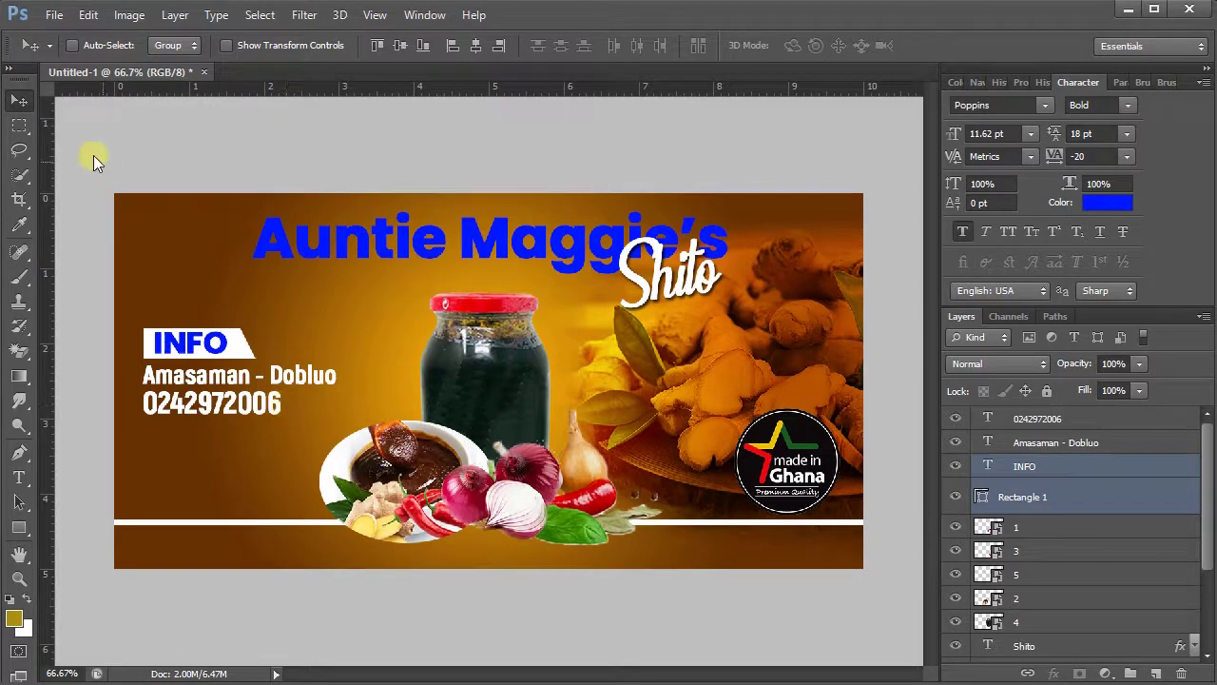
pyautogui.click(54, 16)
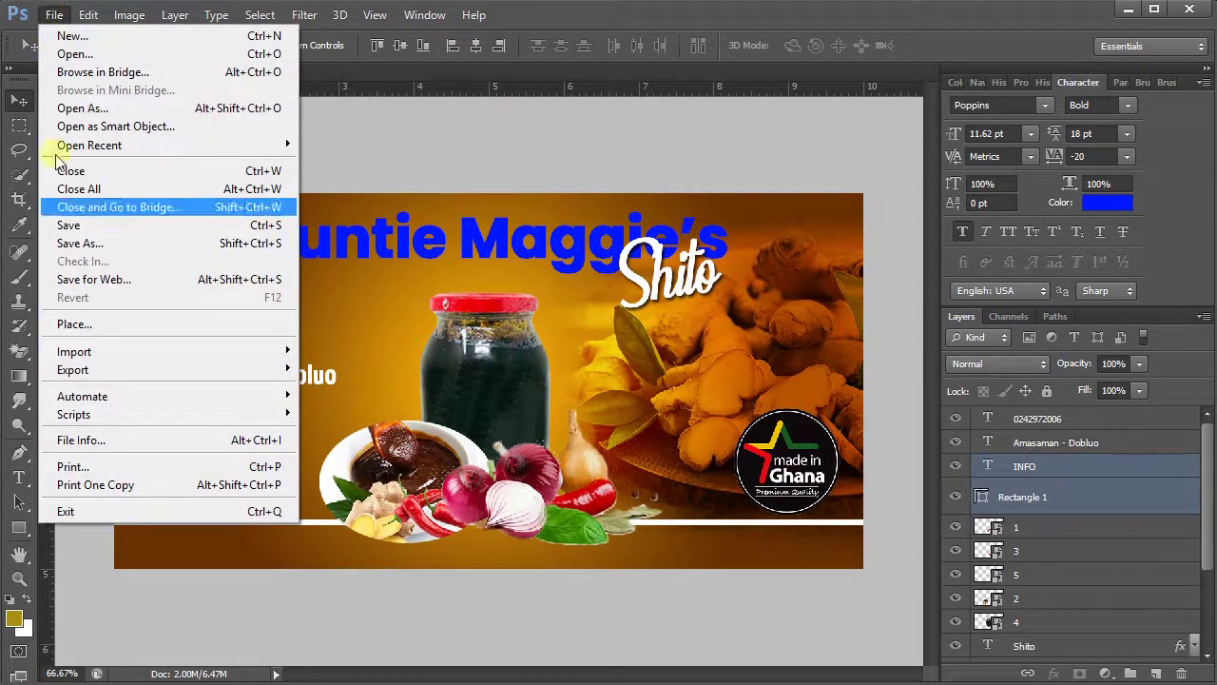
pyautogui.click(81, 244)
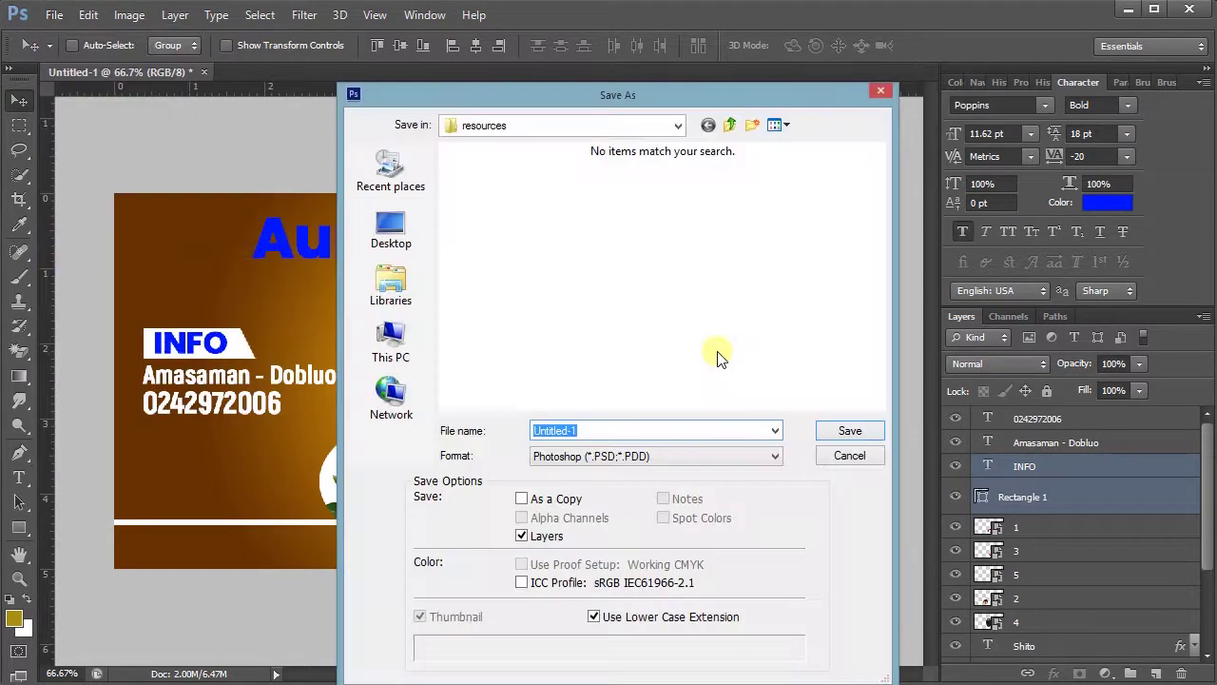
pyautogui.click(620, 456)
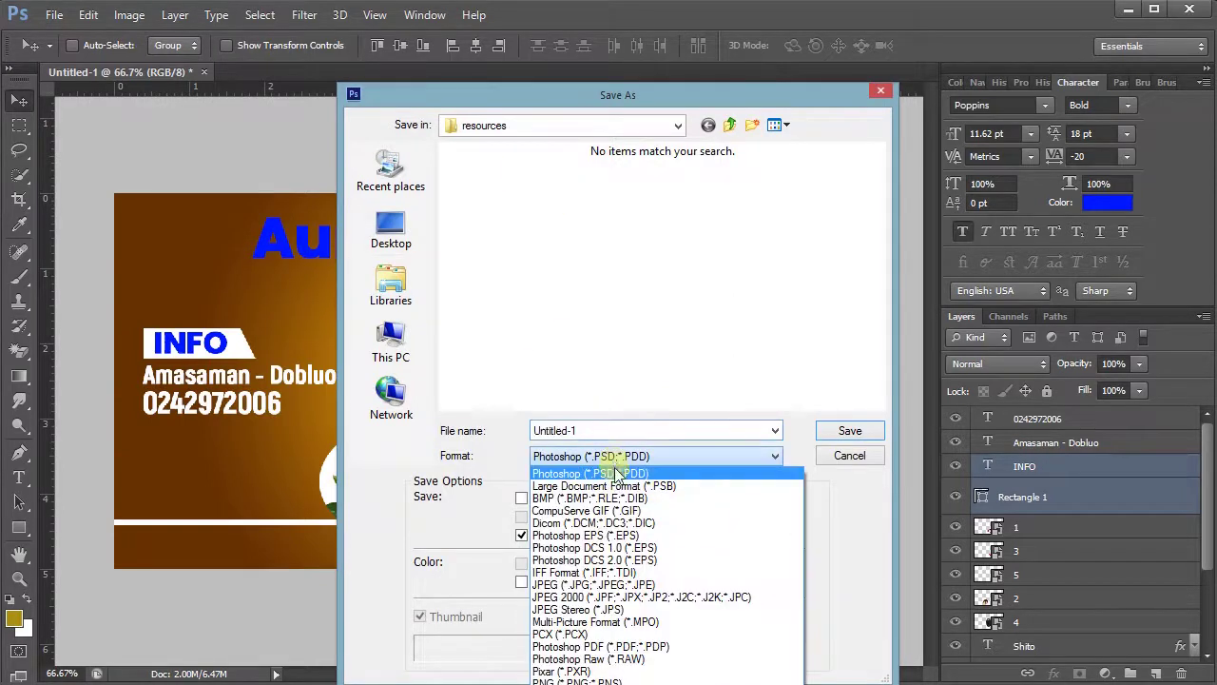
pyautogui.click(642, 585)
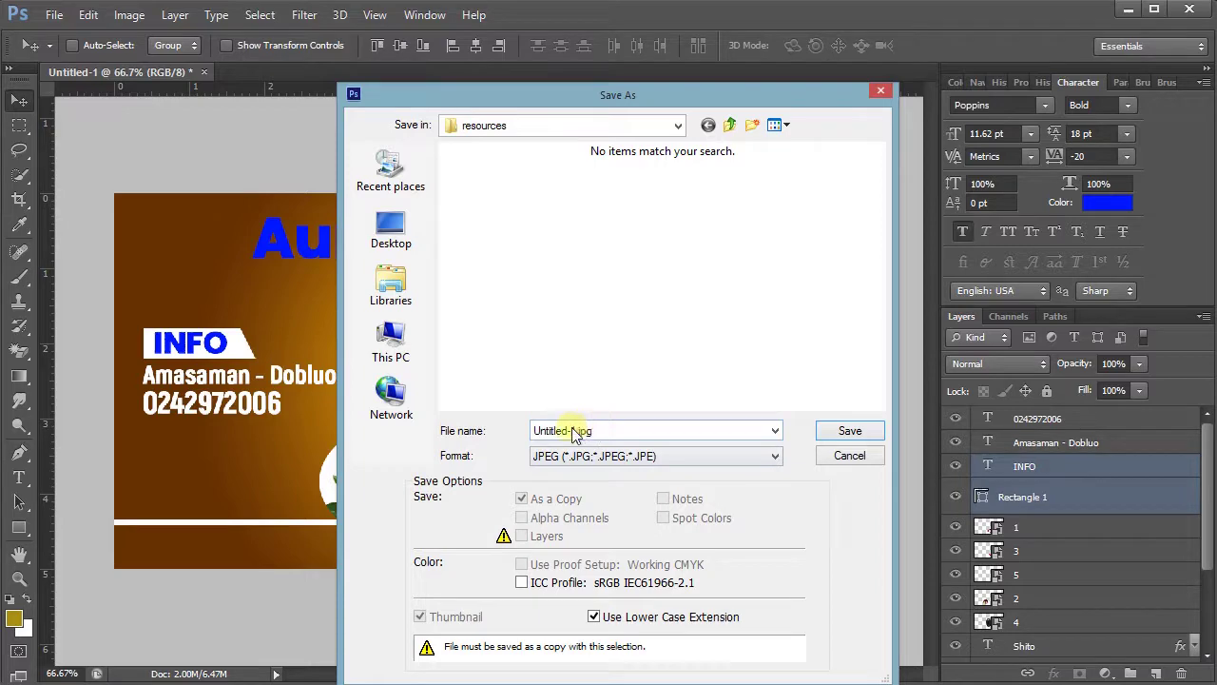
pyautogui.click(841, 458)
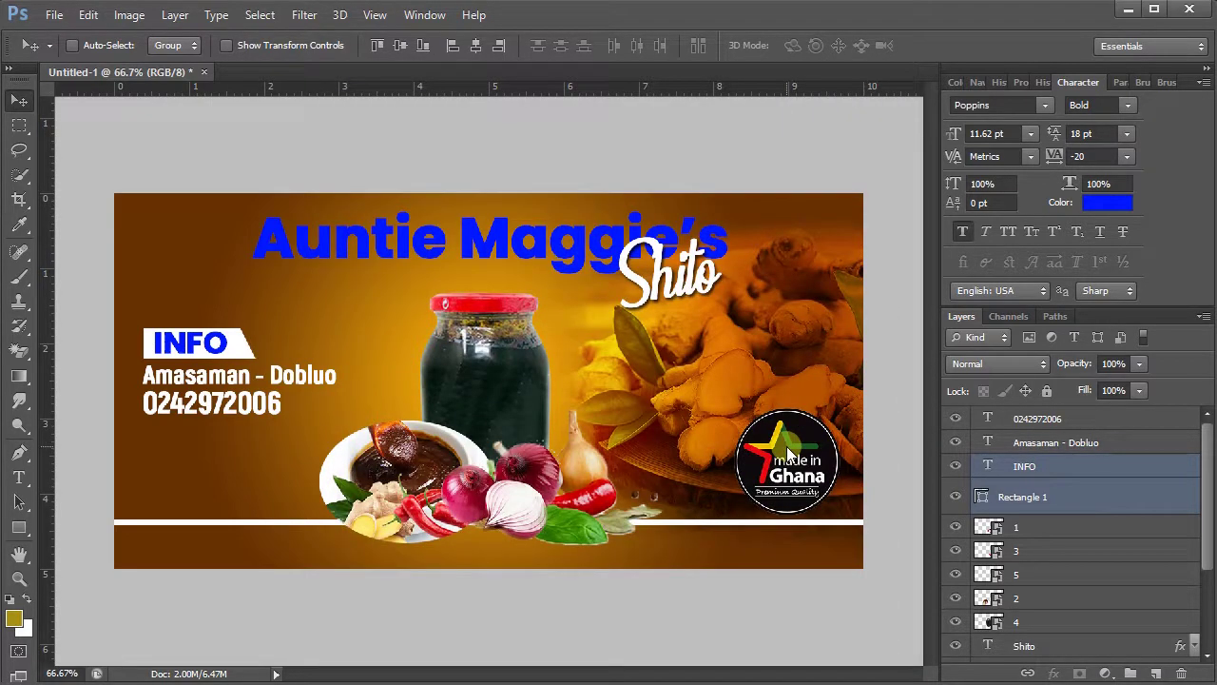